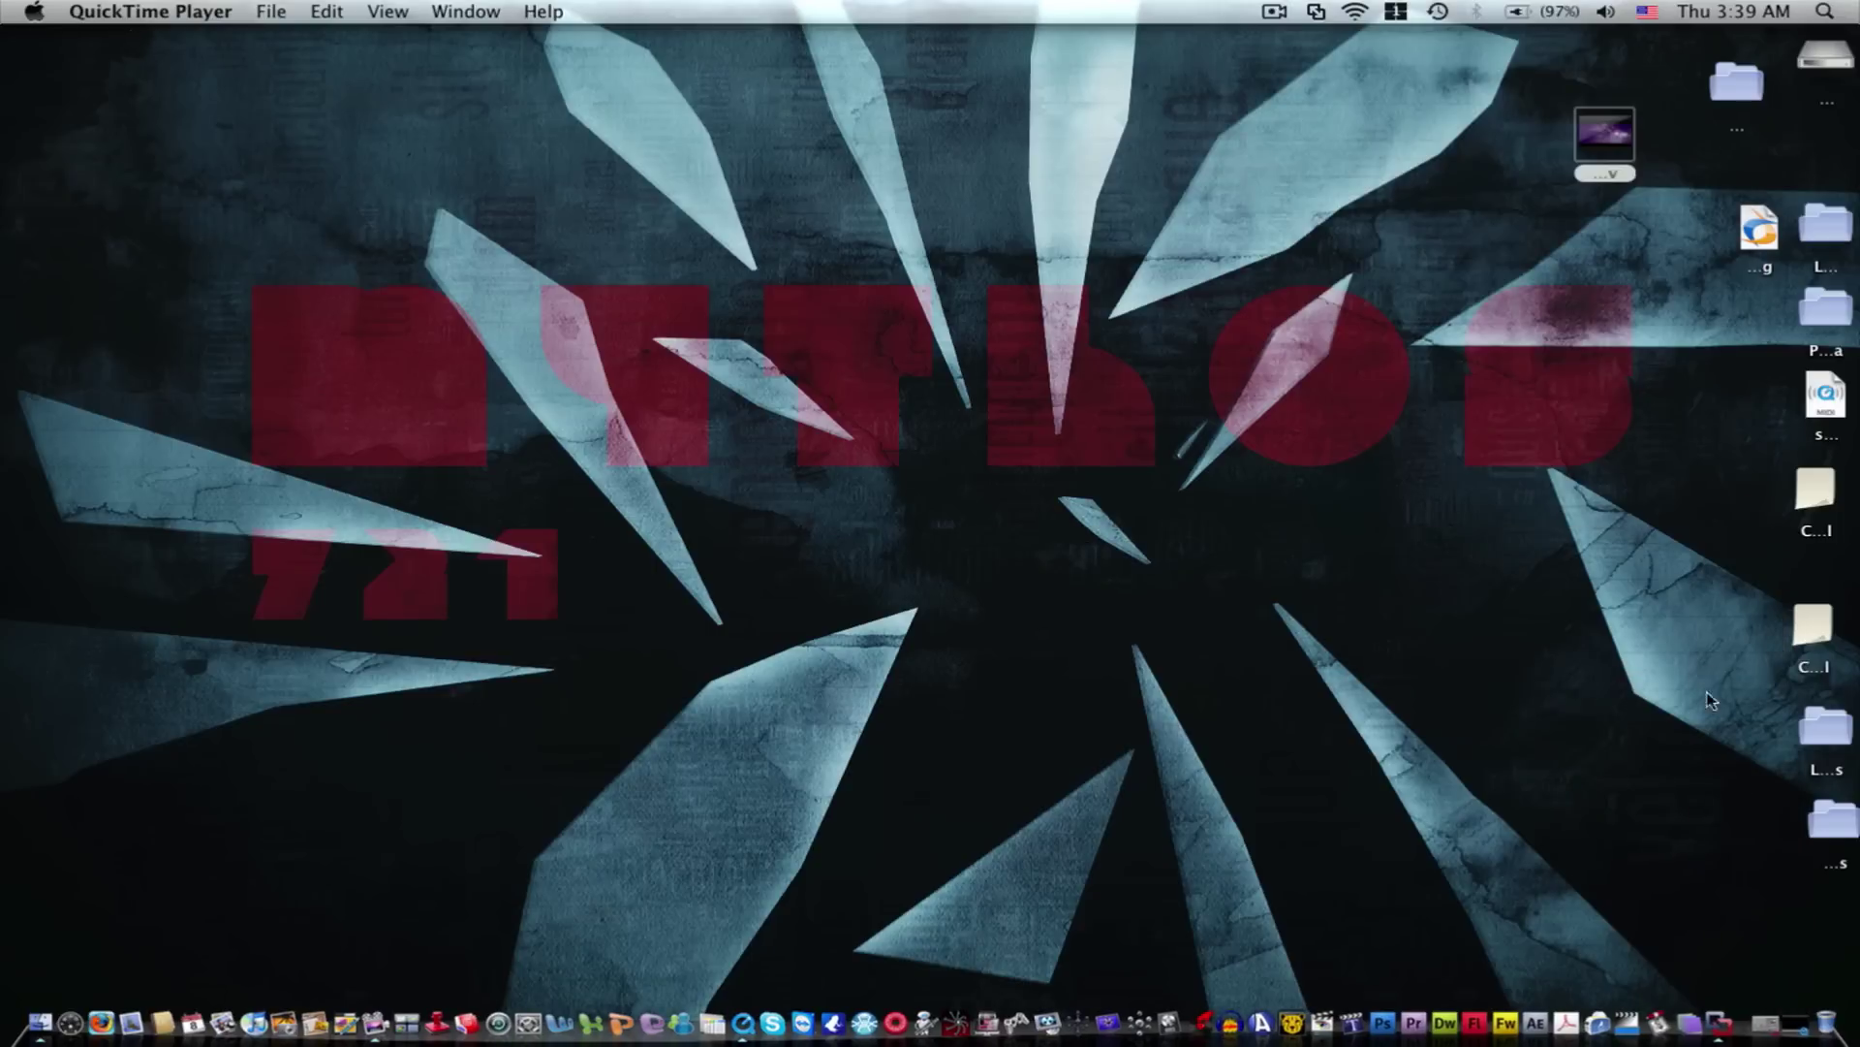
Return to the Vegas VM and list the Solid Color presets under Media Generators
click(1771, 1019)
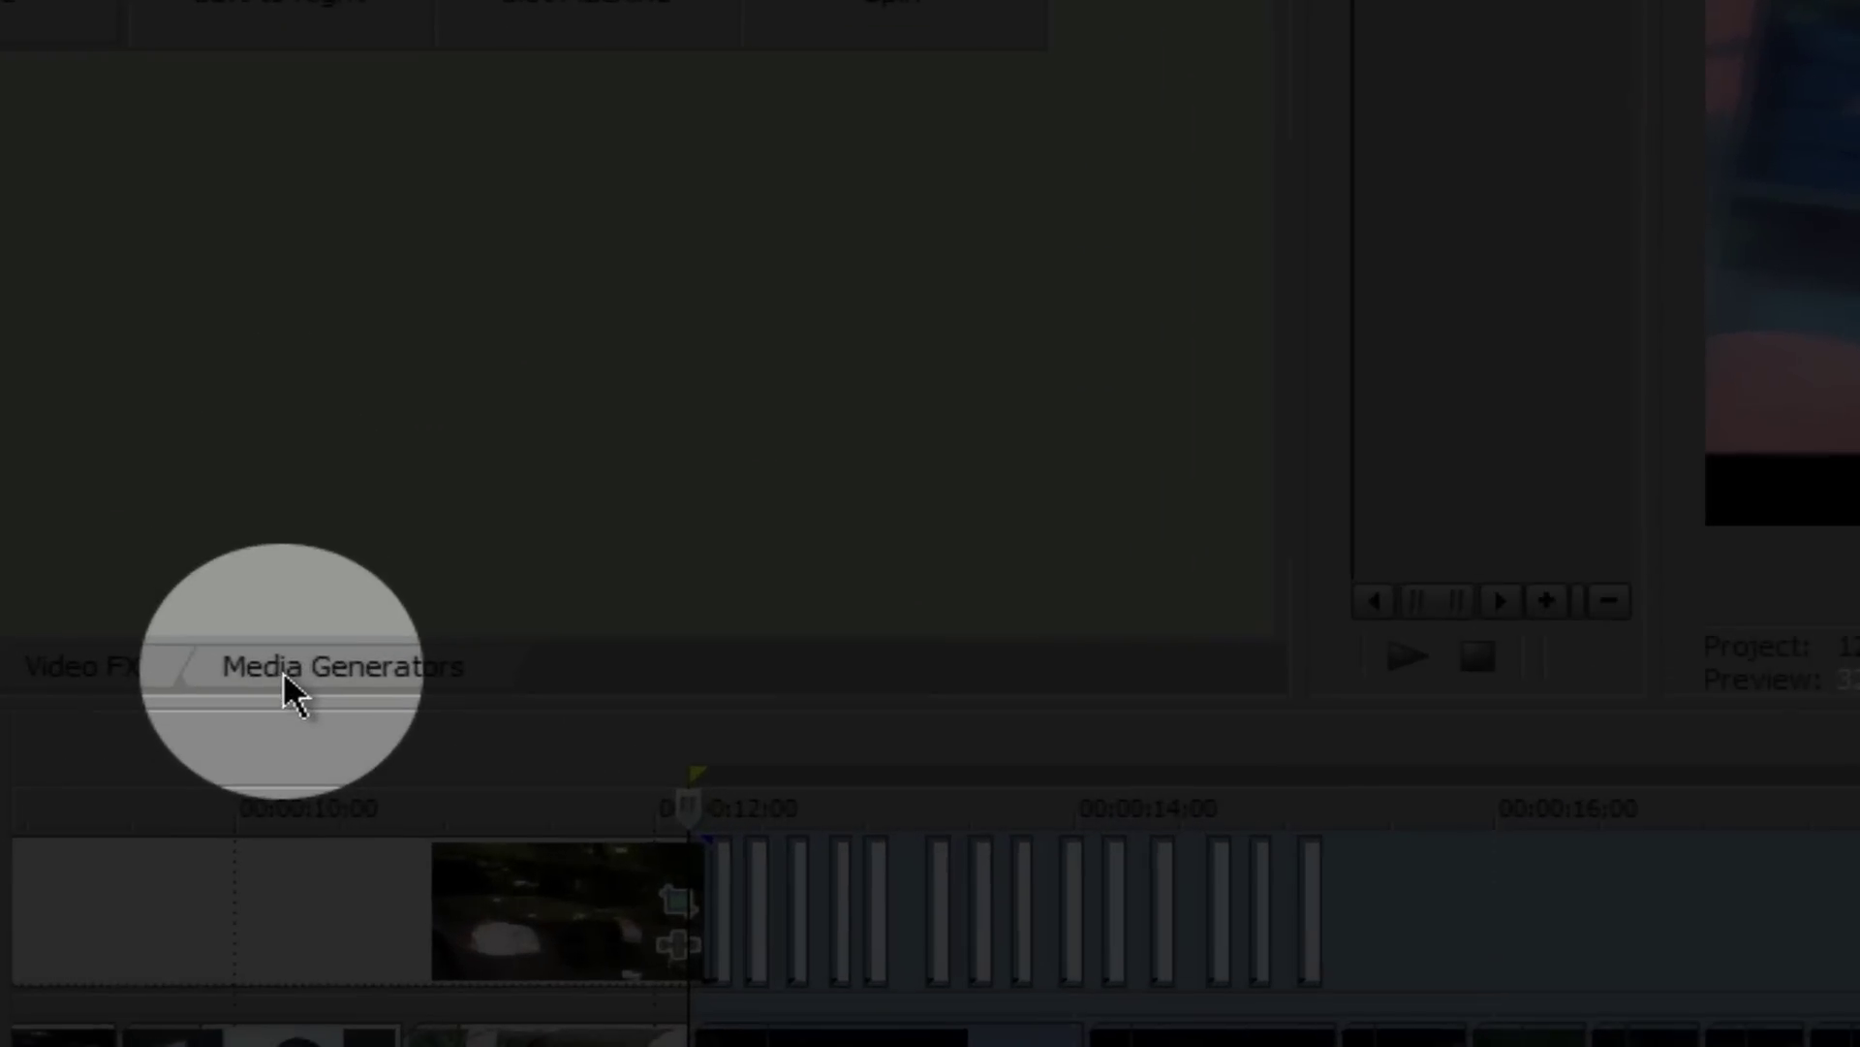
click(457, 541)
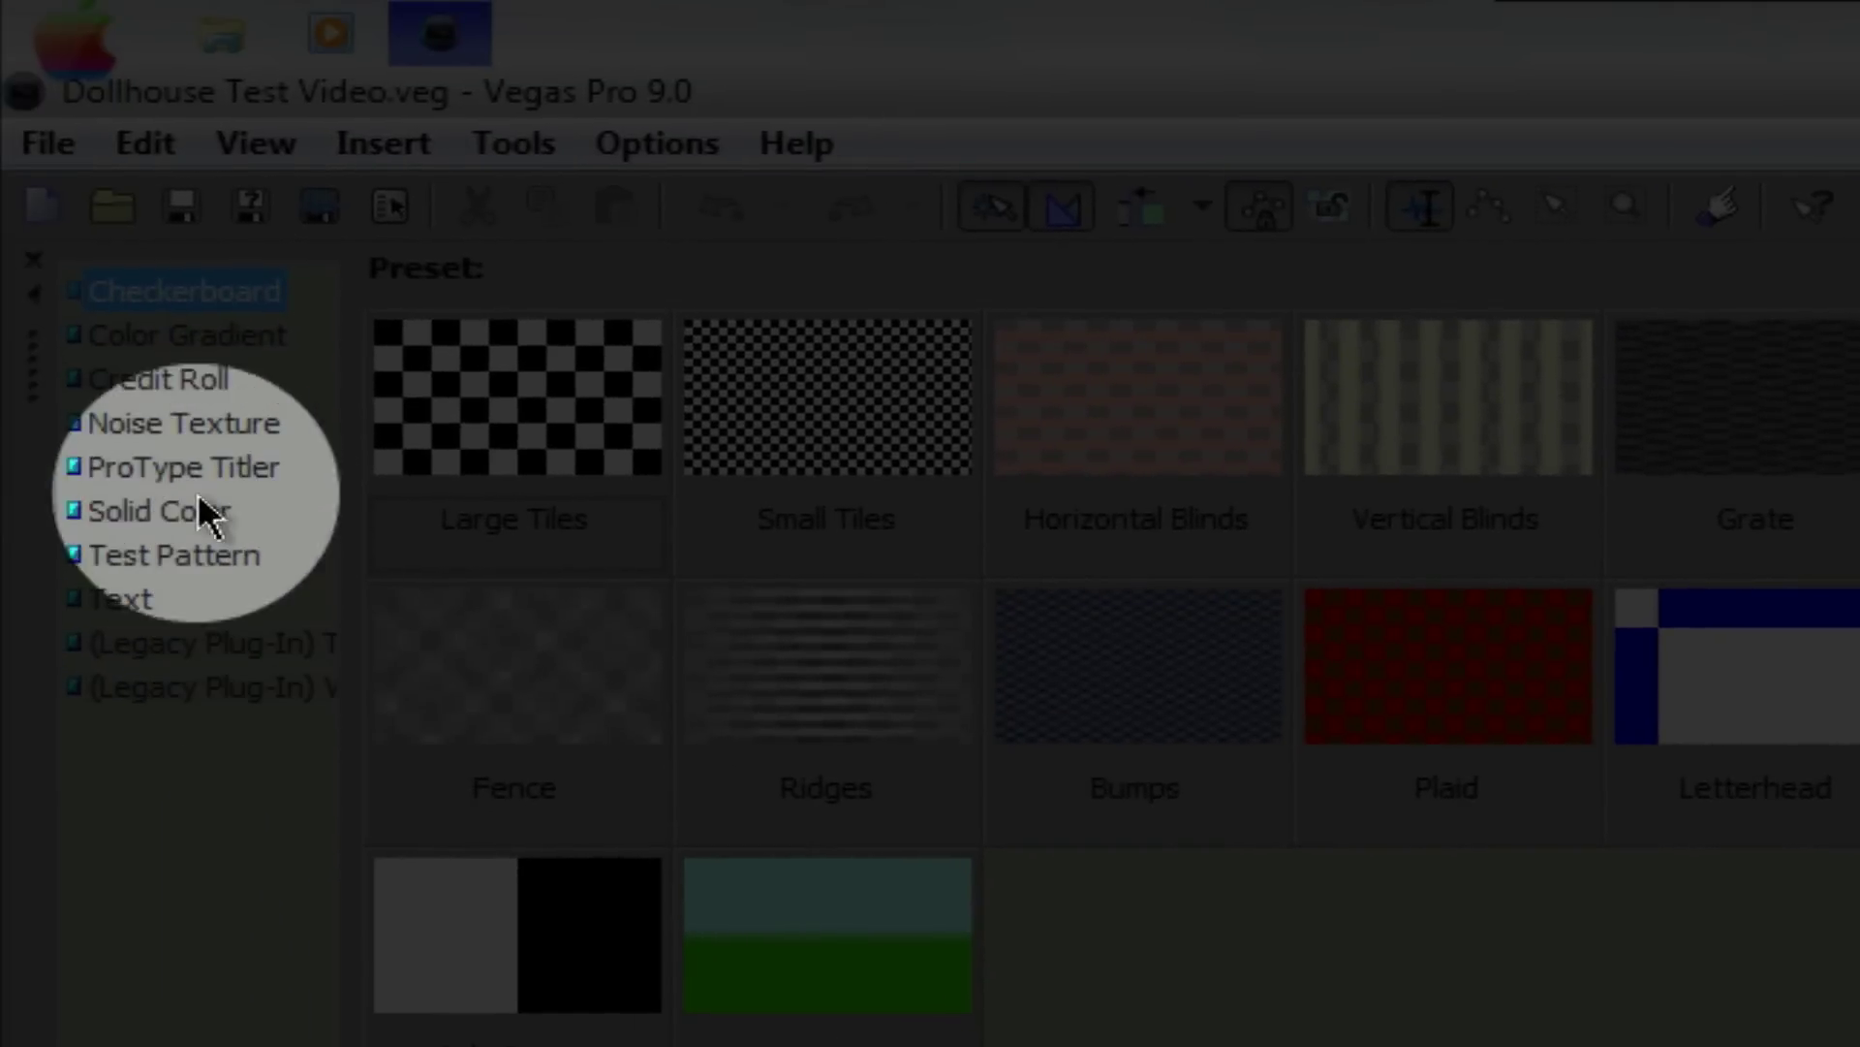
click(186, 514)
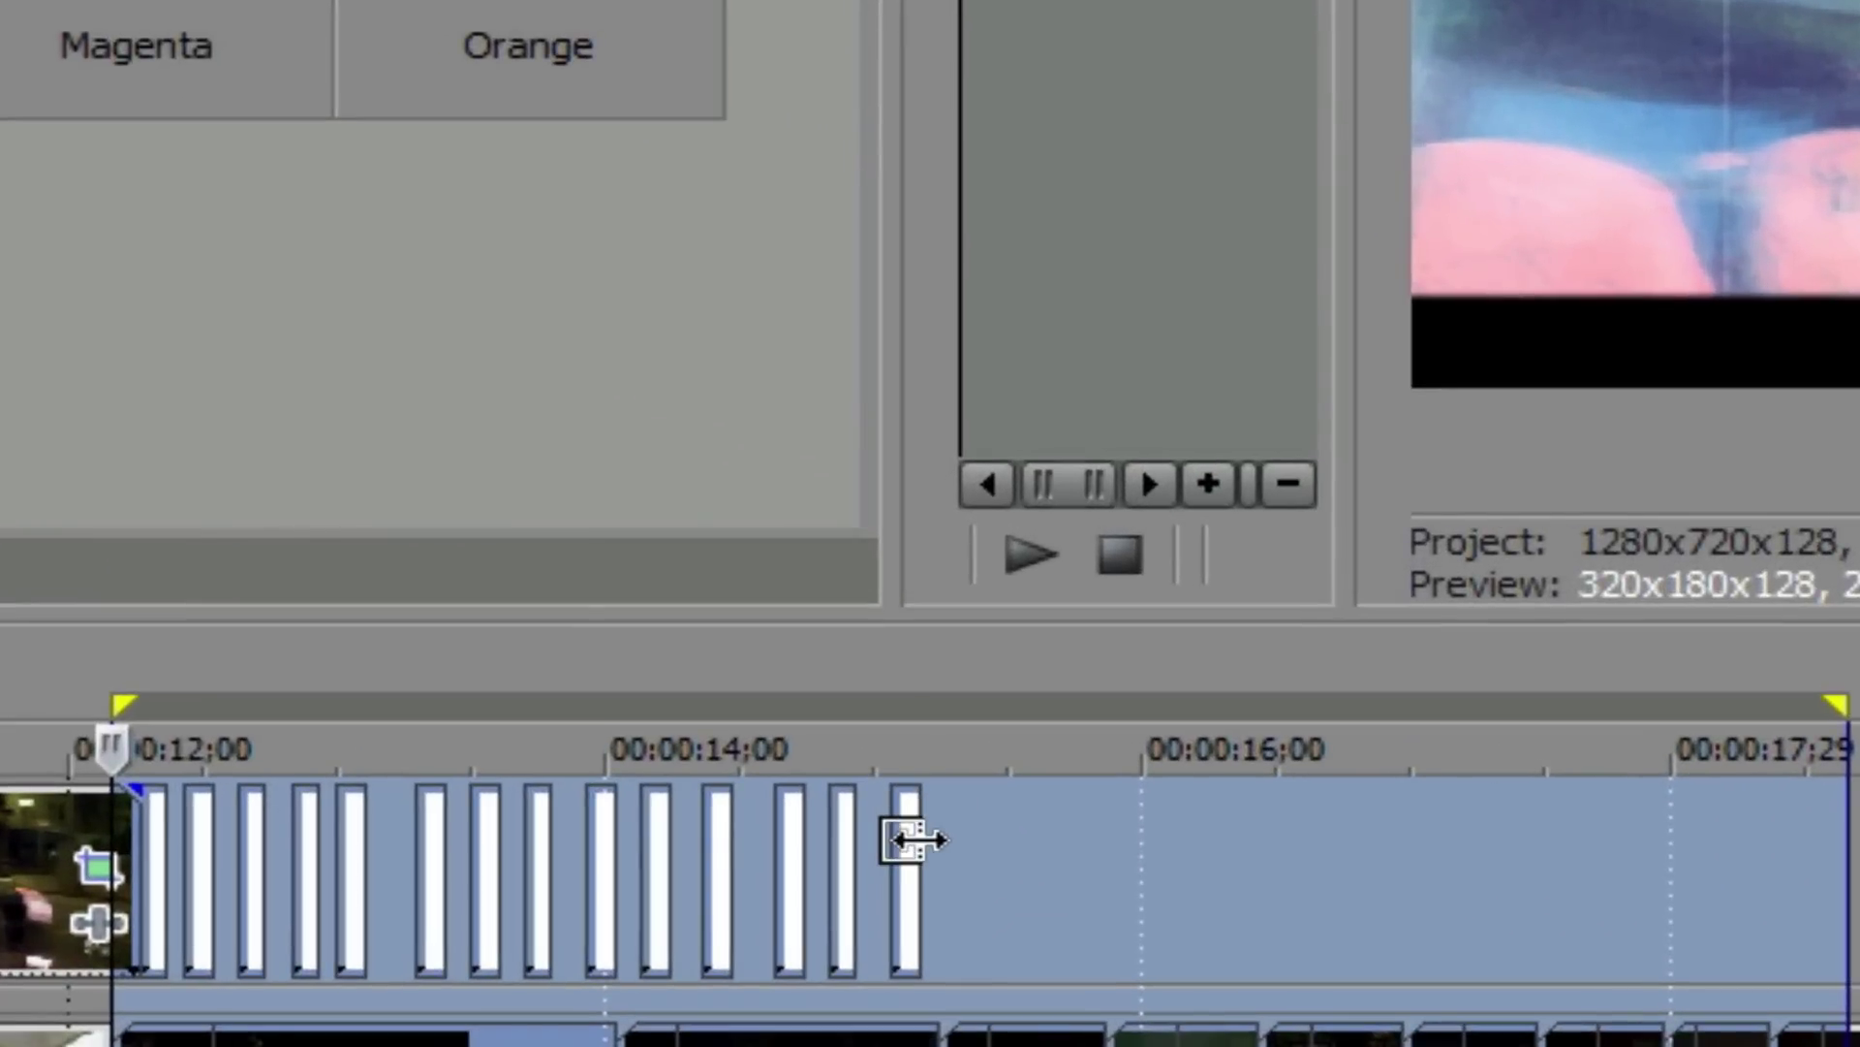
Copy a white flicker event, paste it as a reference, and place it after the flicker bars
right_click(919, 839)
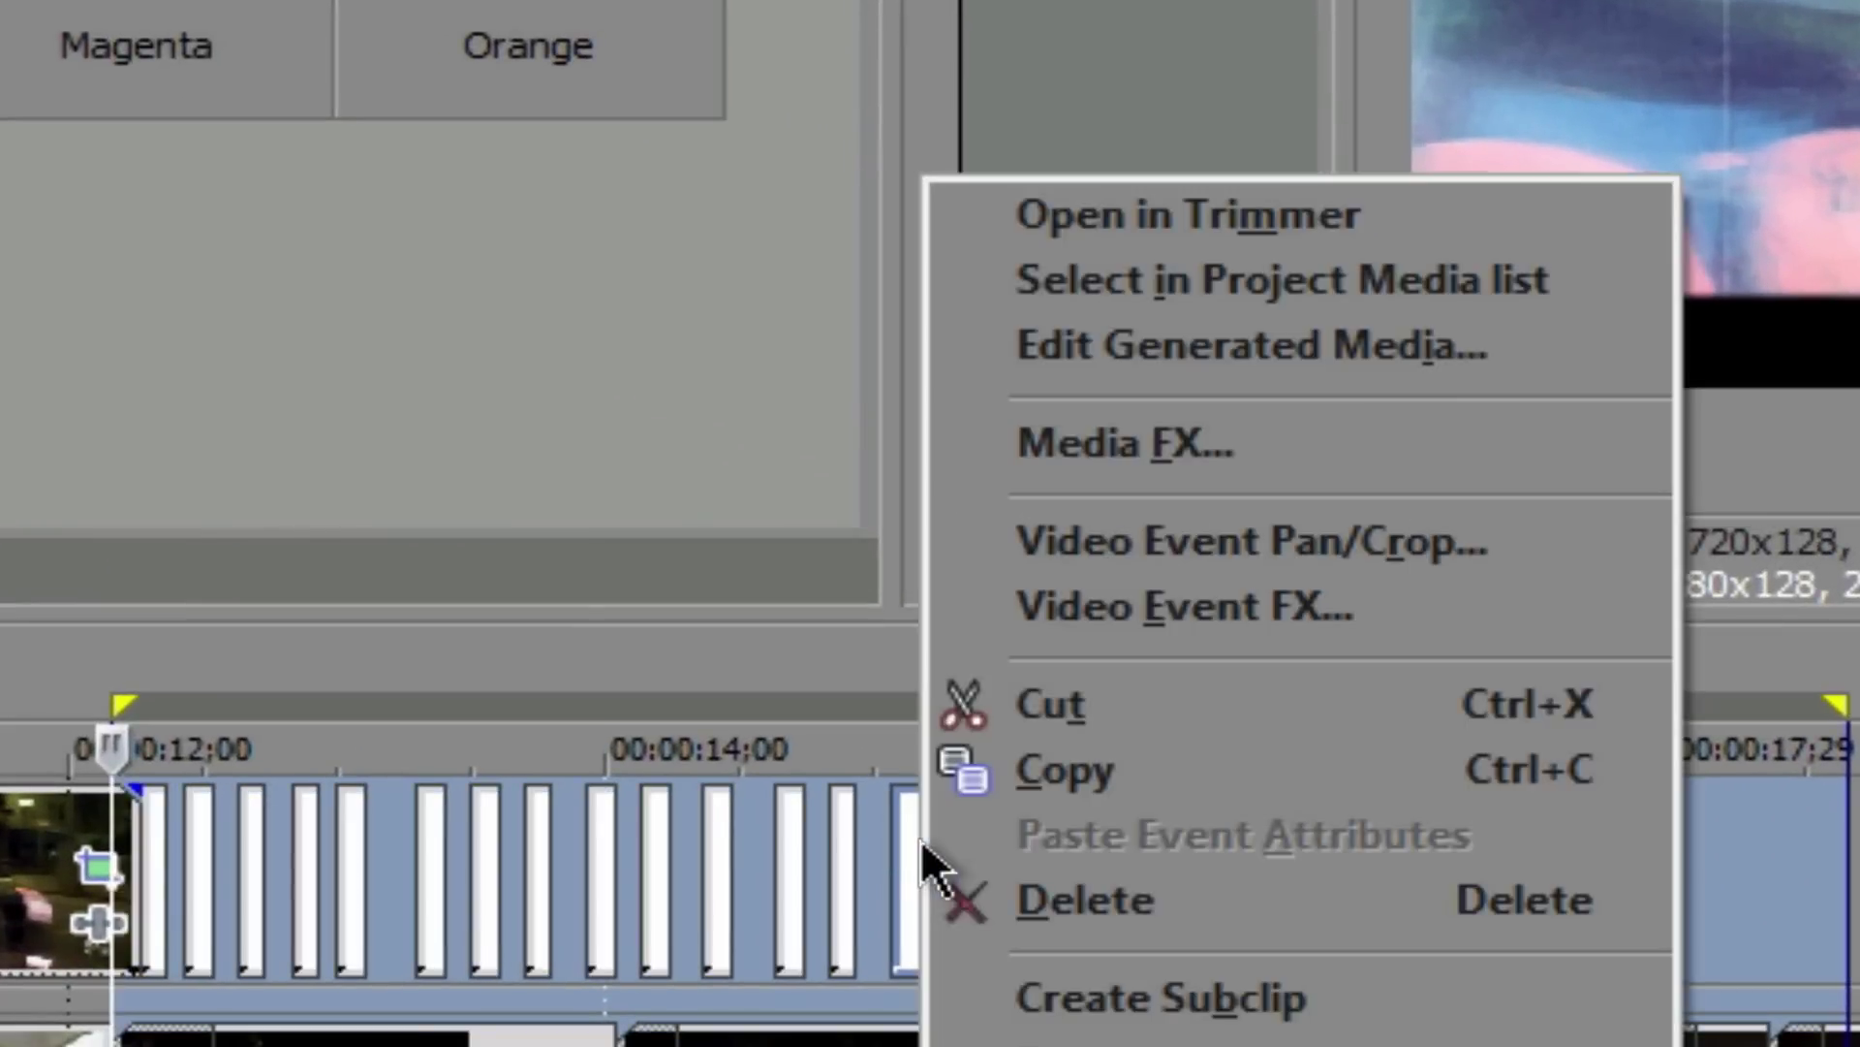
click(1066, 767)
click(990, 843)
right_click(1005, 855)
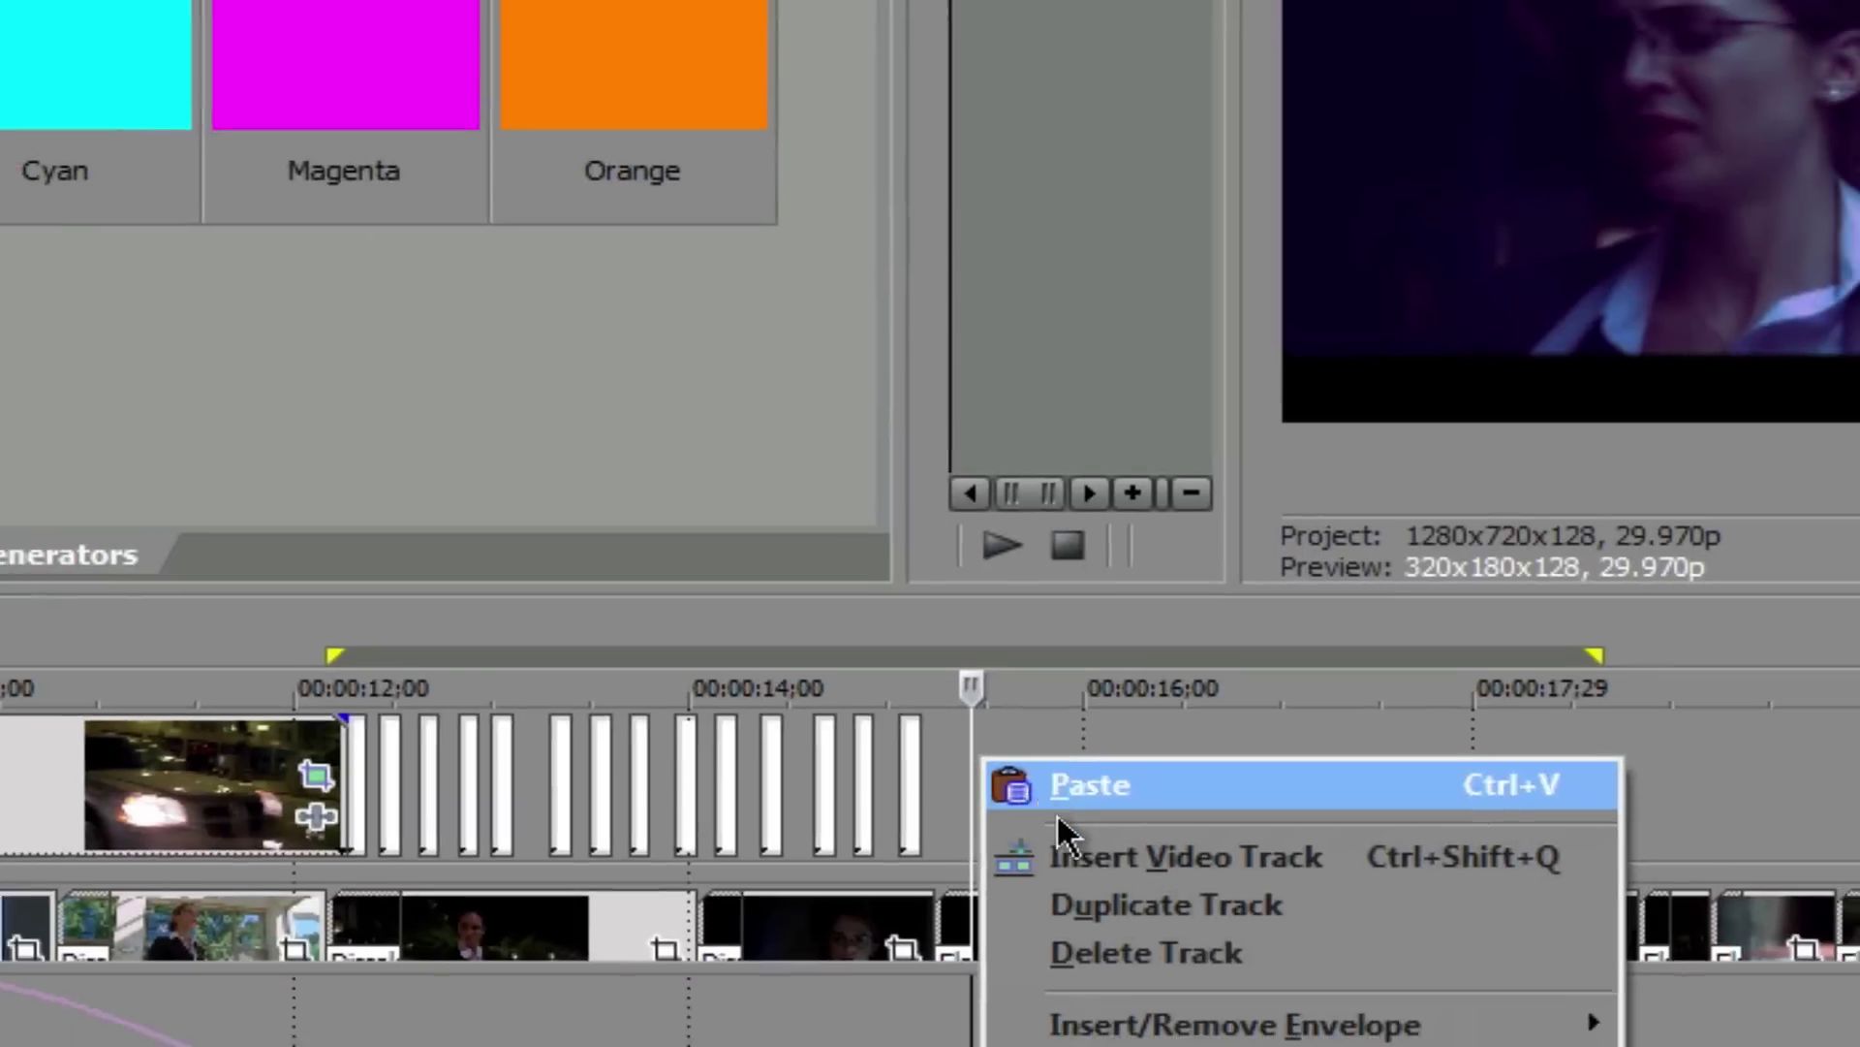
click(1061, 796)
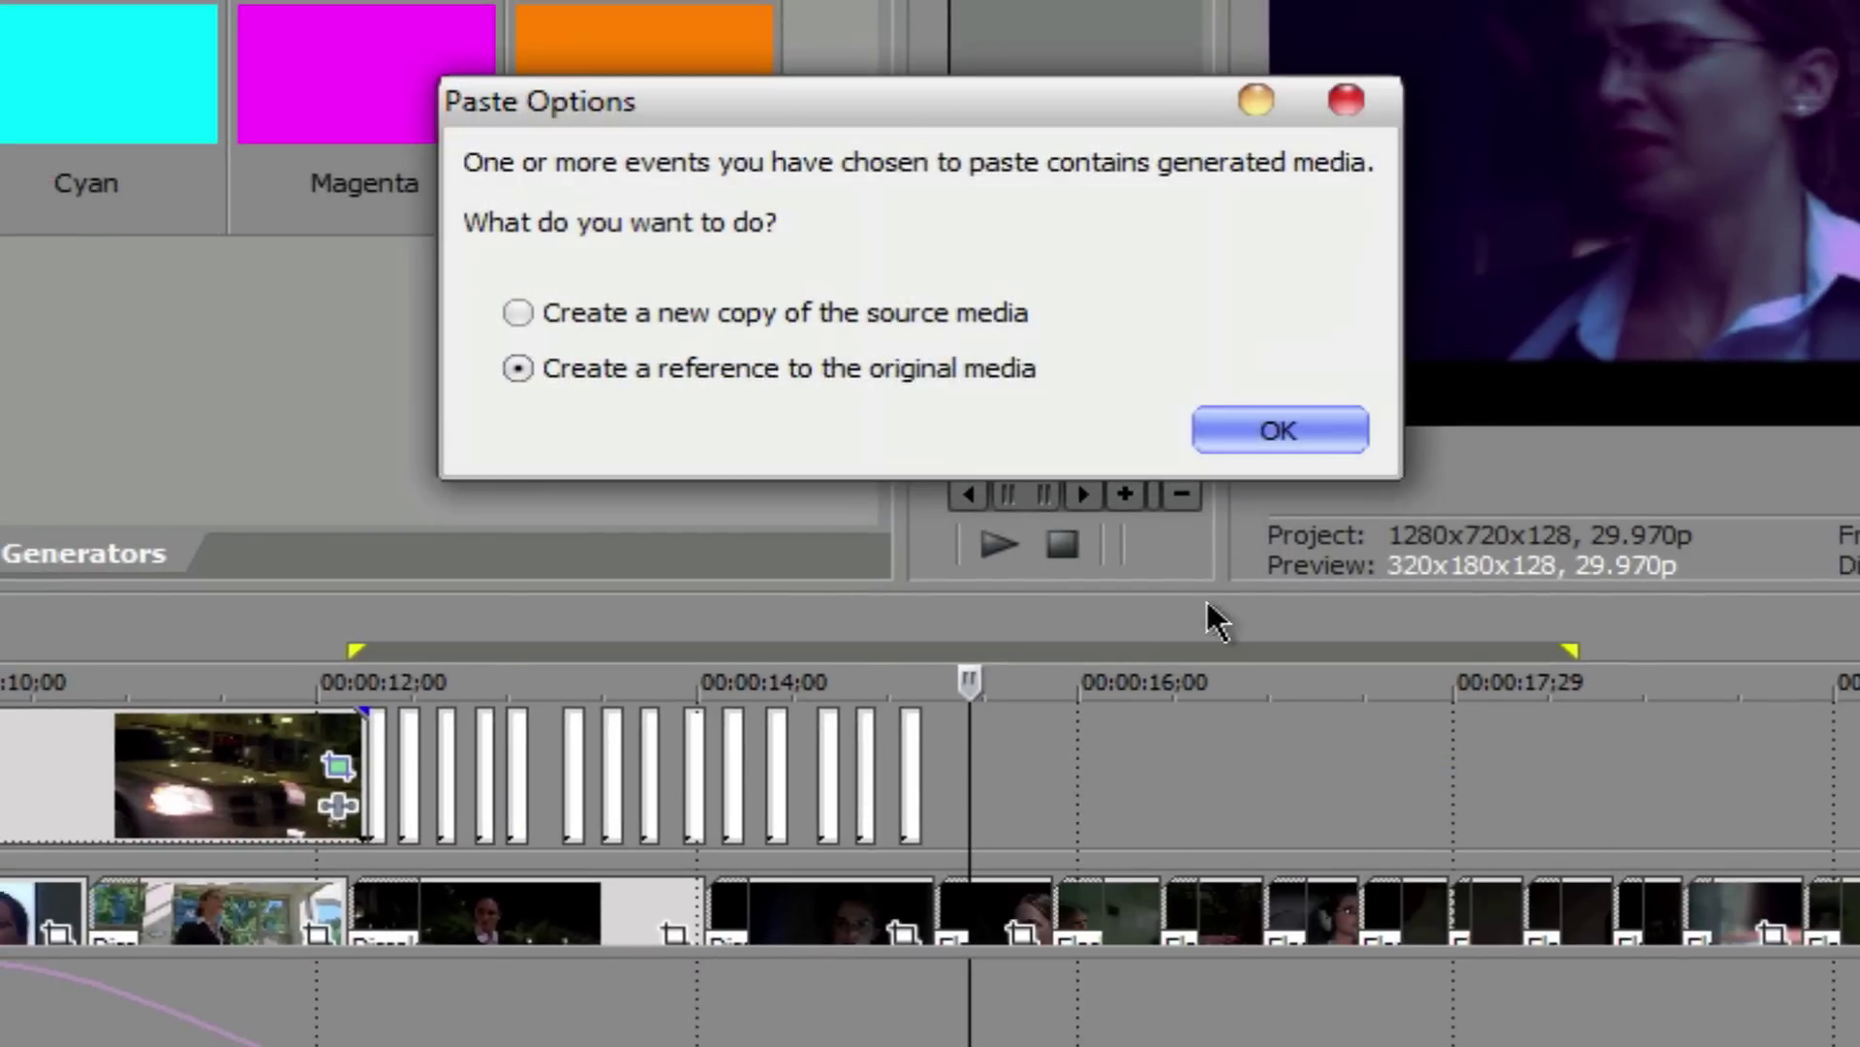
click(1240, 427)
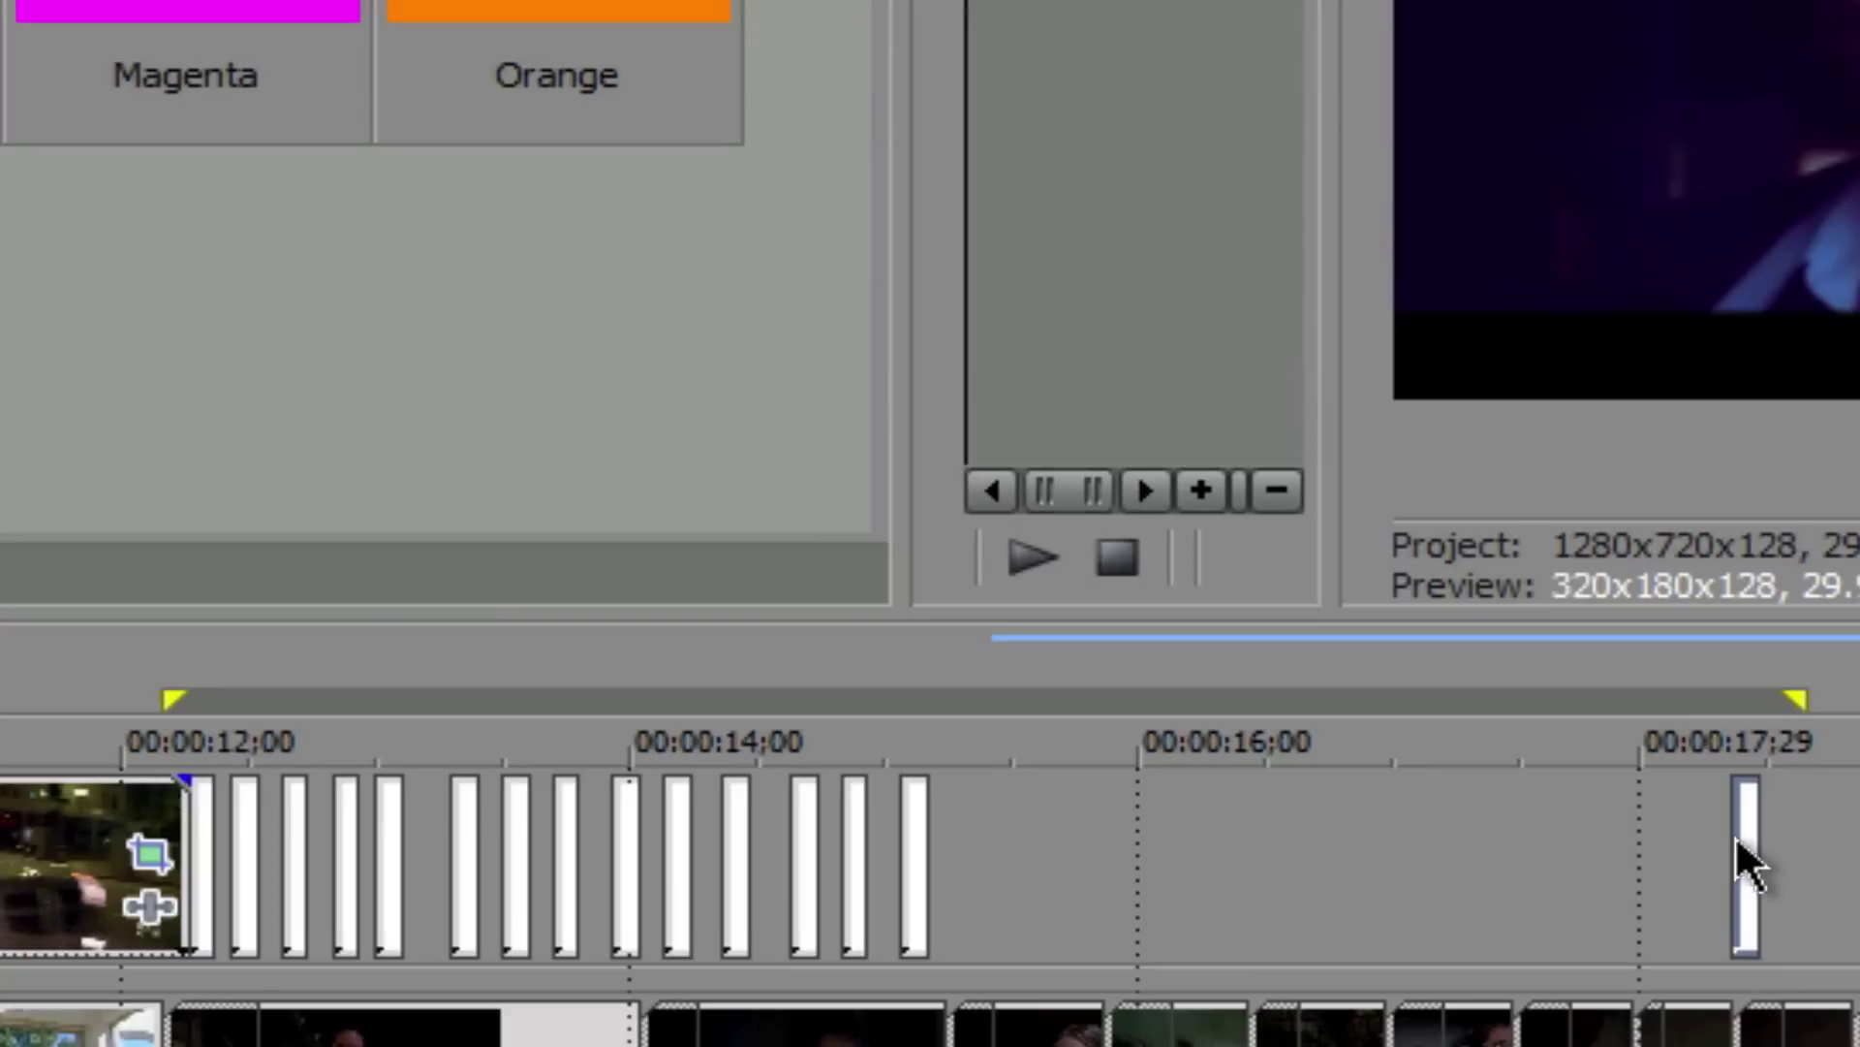
drag(1670, 843, 1298, 855)
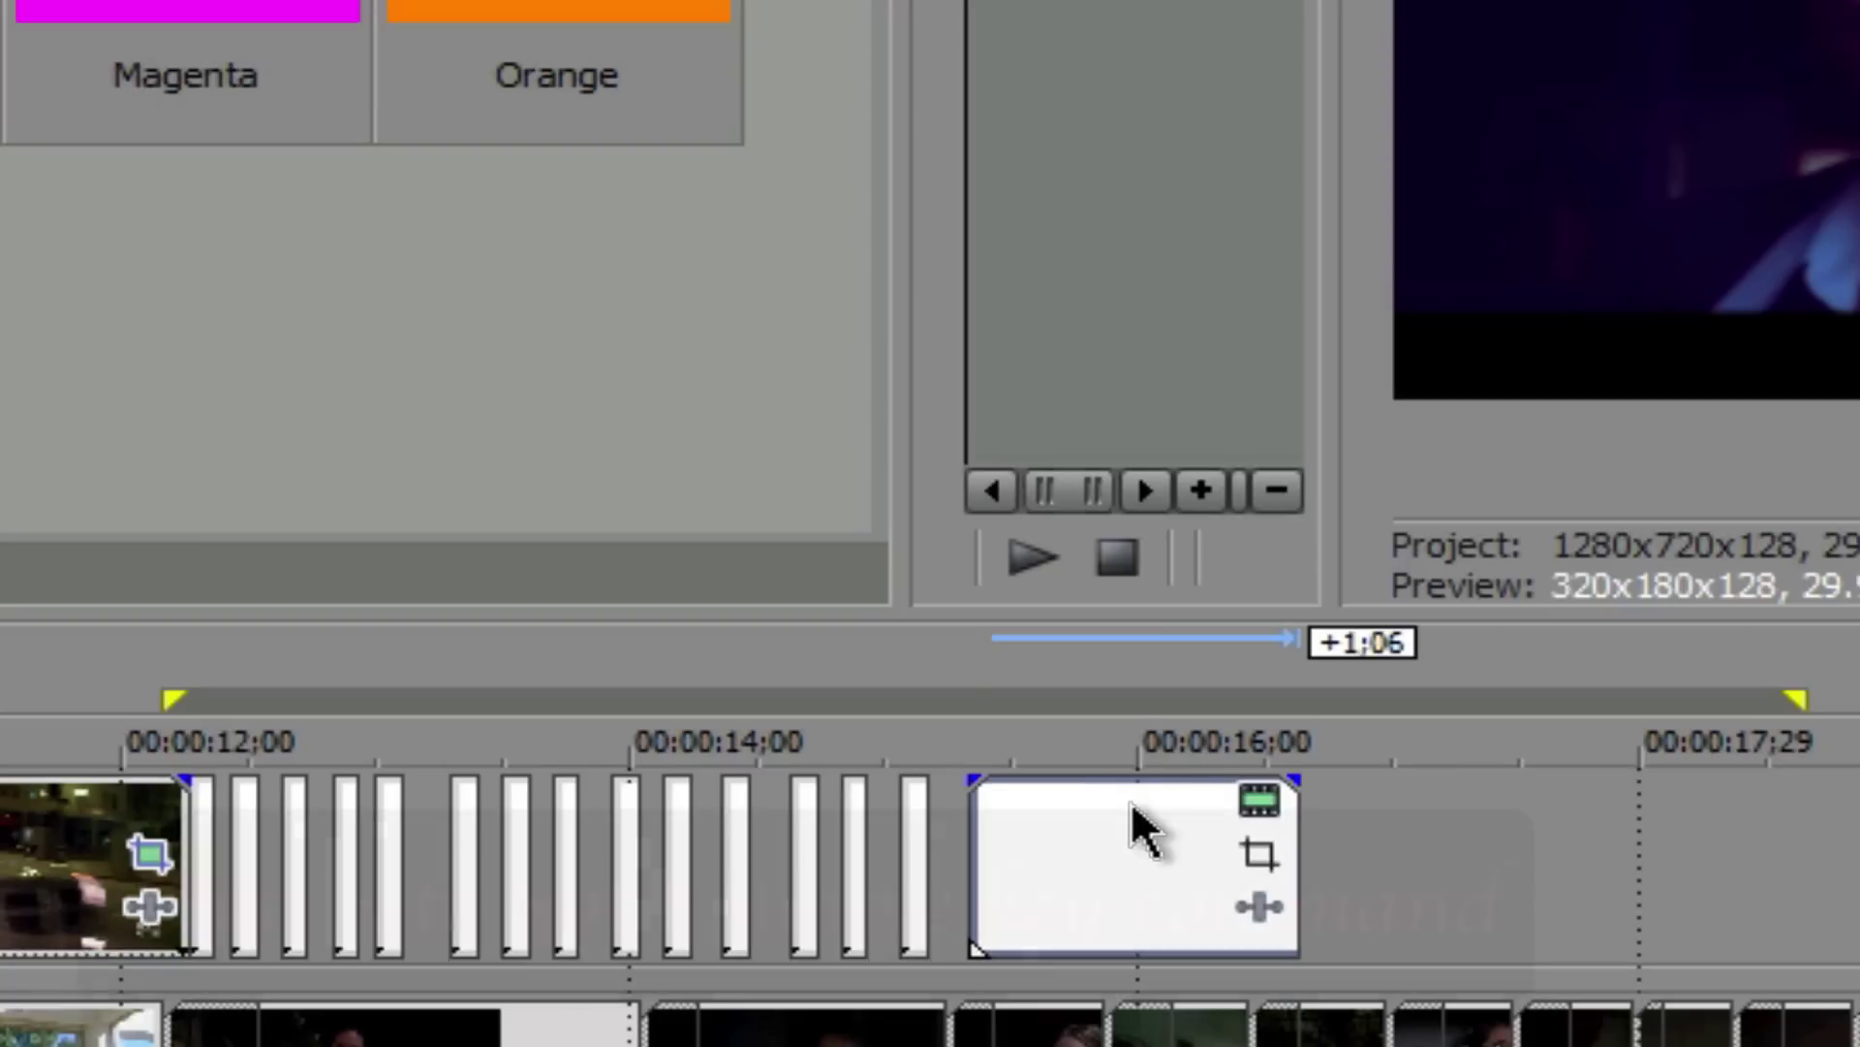
click(1131, 801)
Split the white block, cut its right piece, and shift the remainder five frames right
key(s)
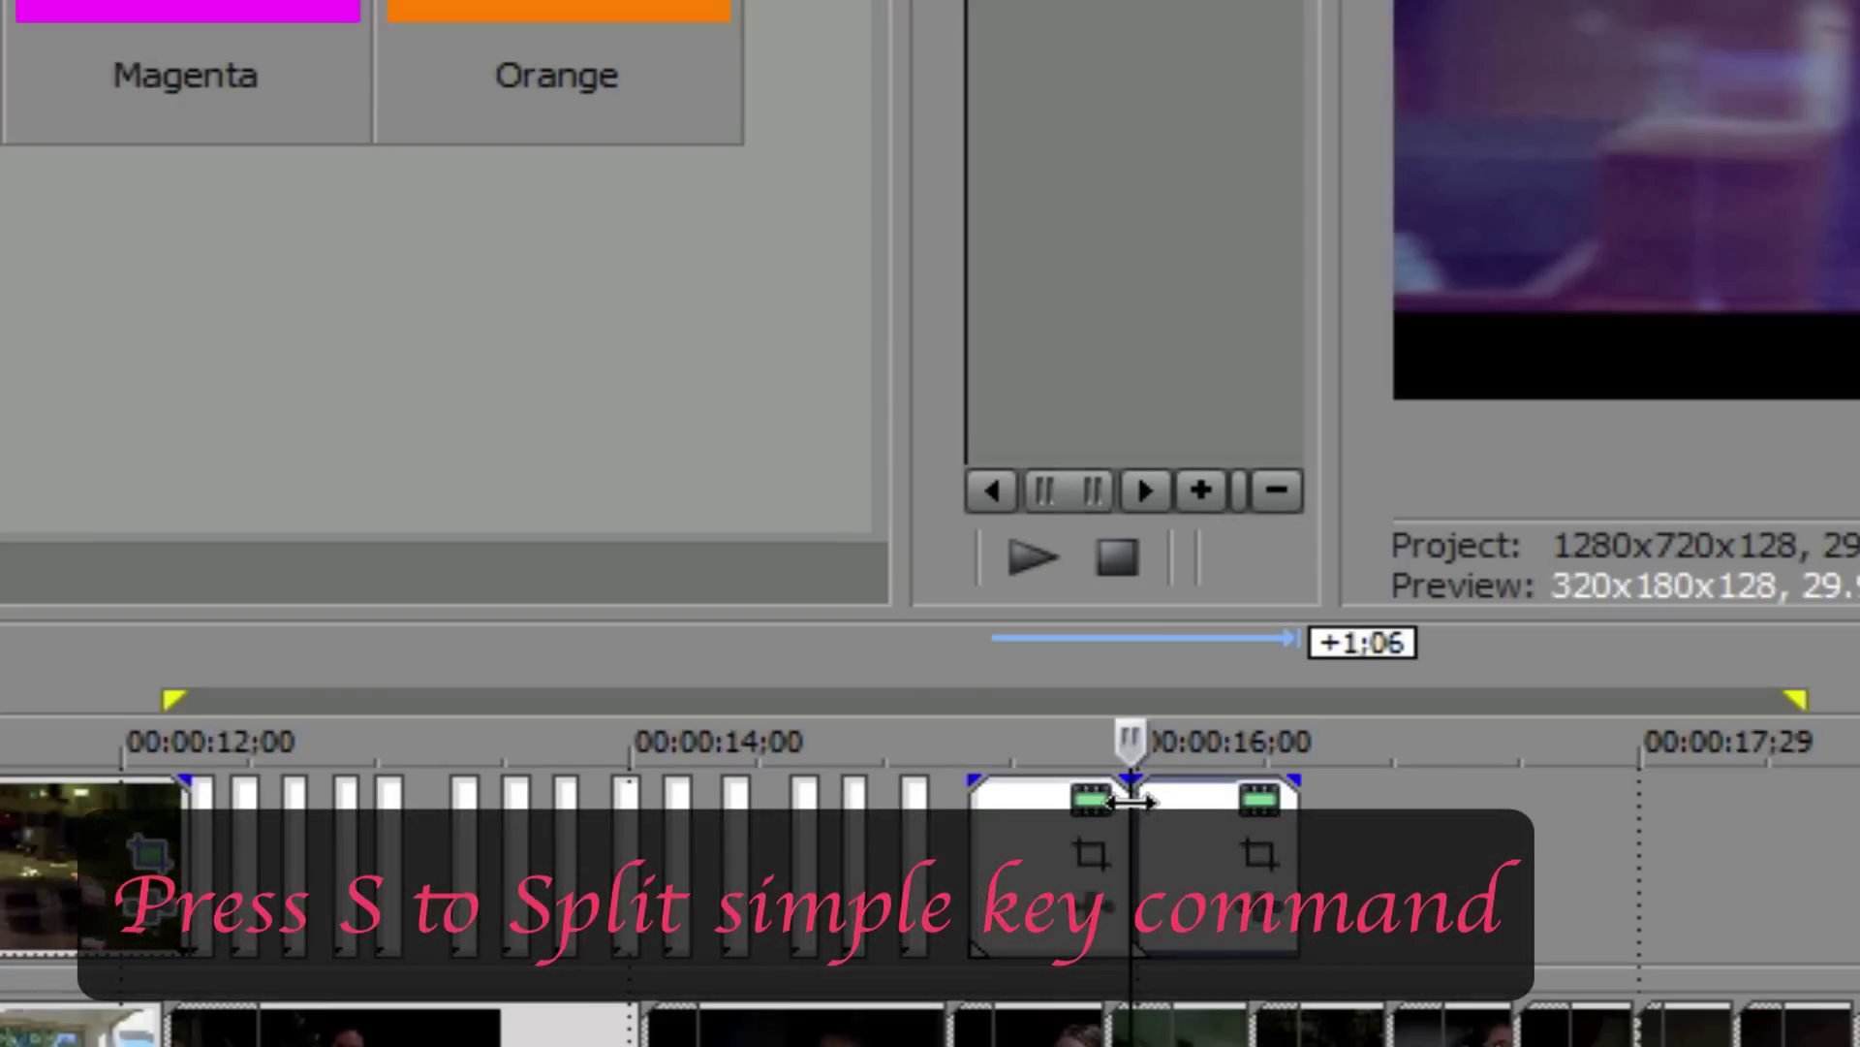
right_click(1175, 833)
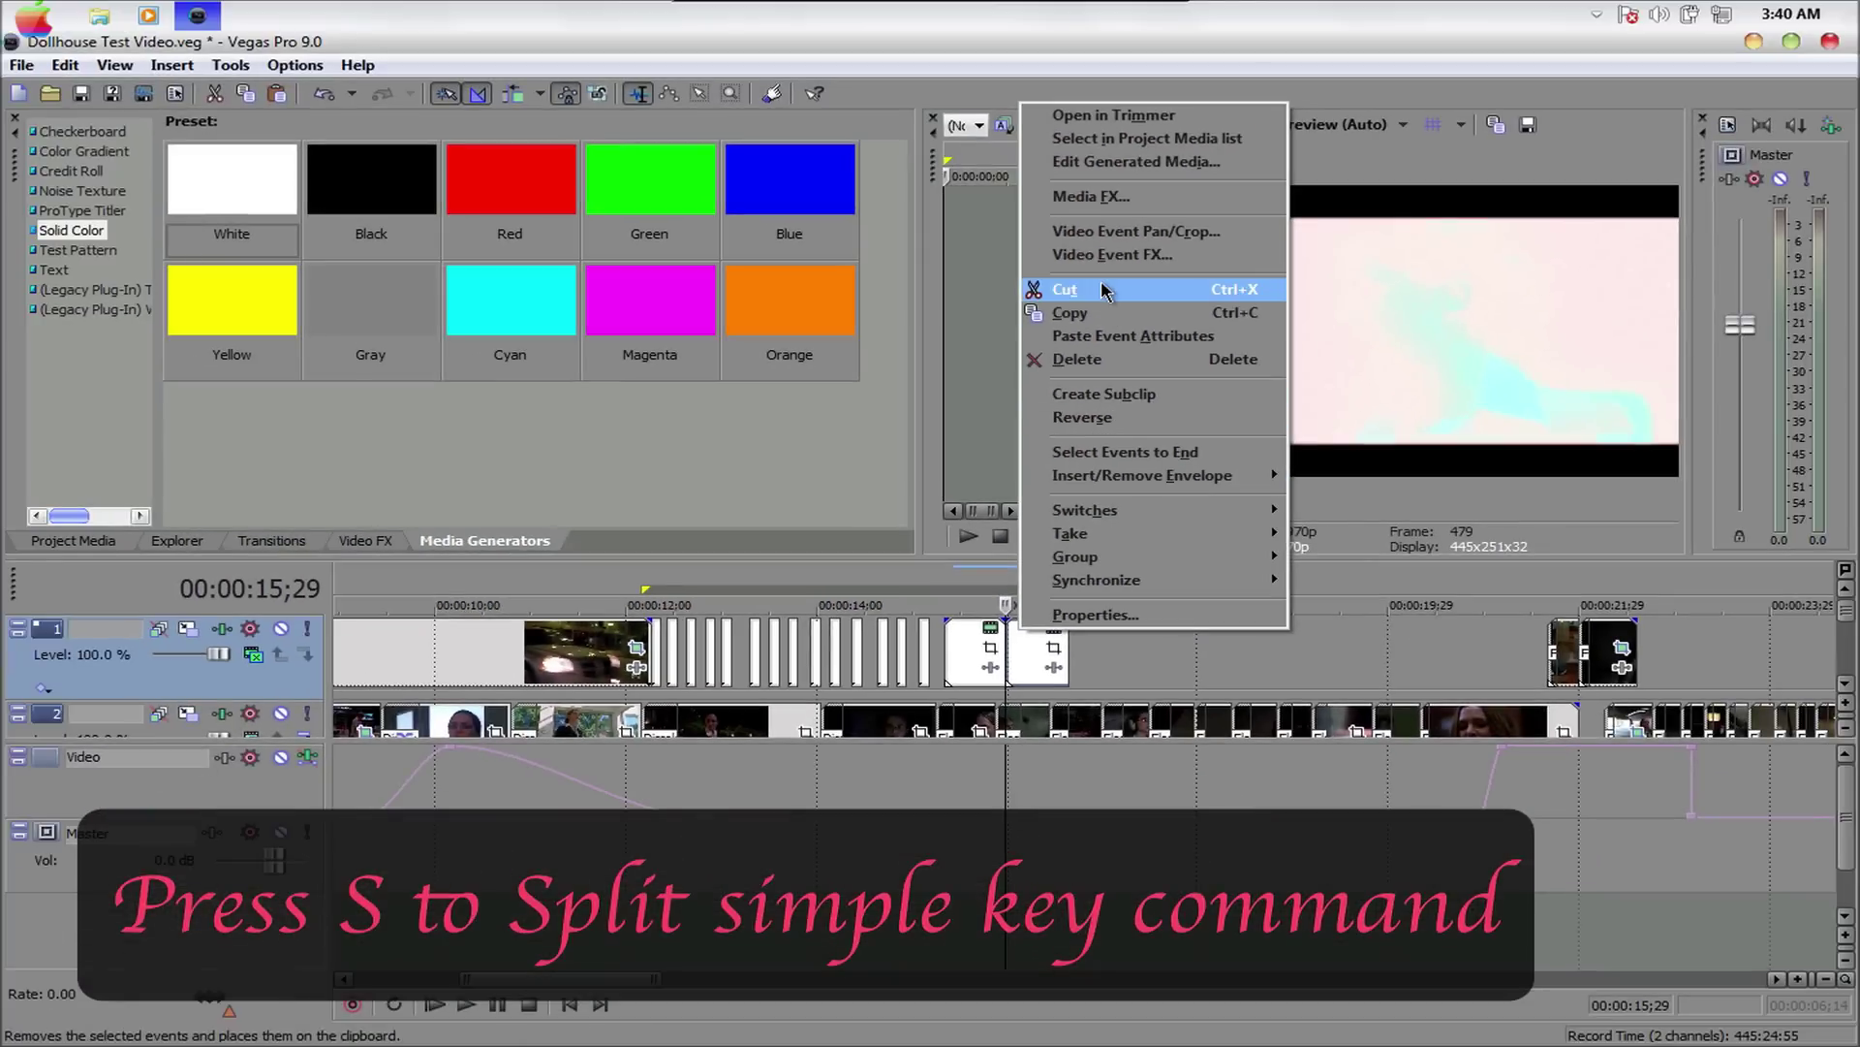
click(1101, 289)
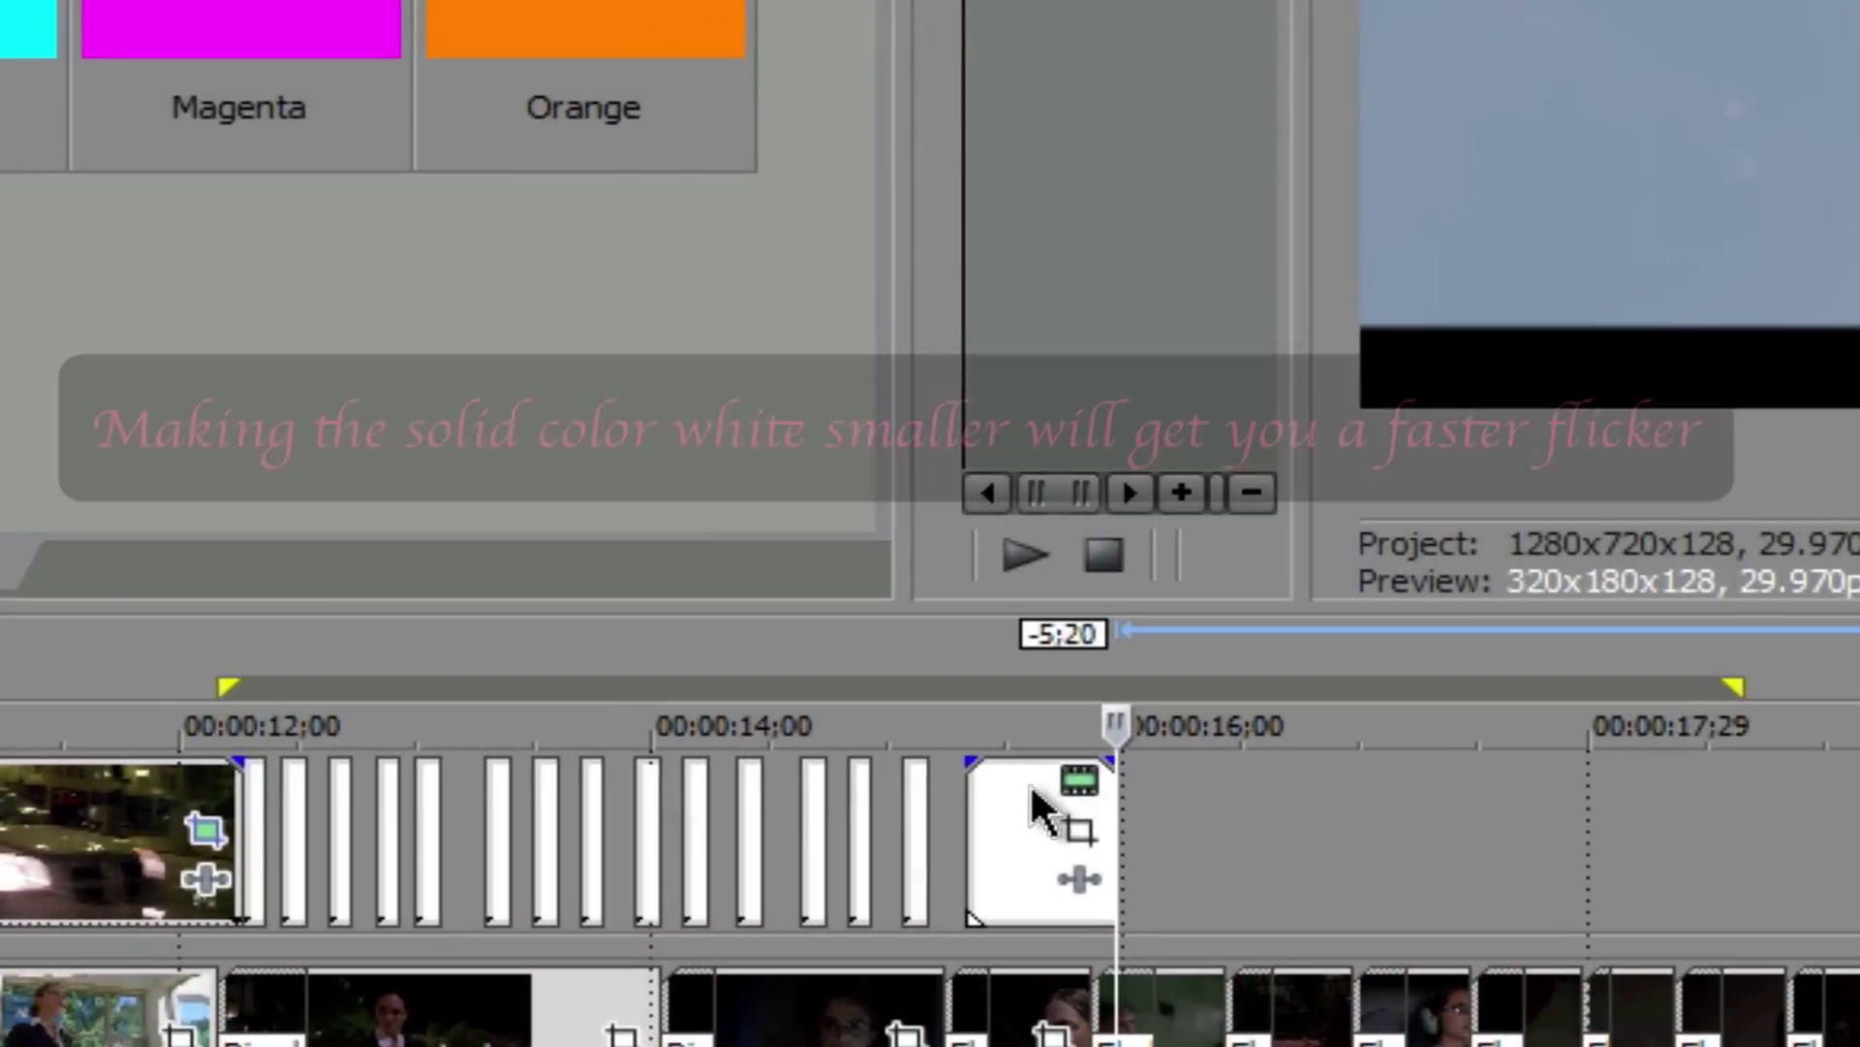
drag(972, 628, 960, 628)
drag(1002, 783, 1042, 783)
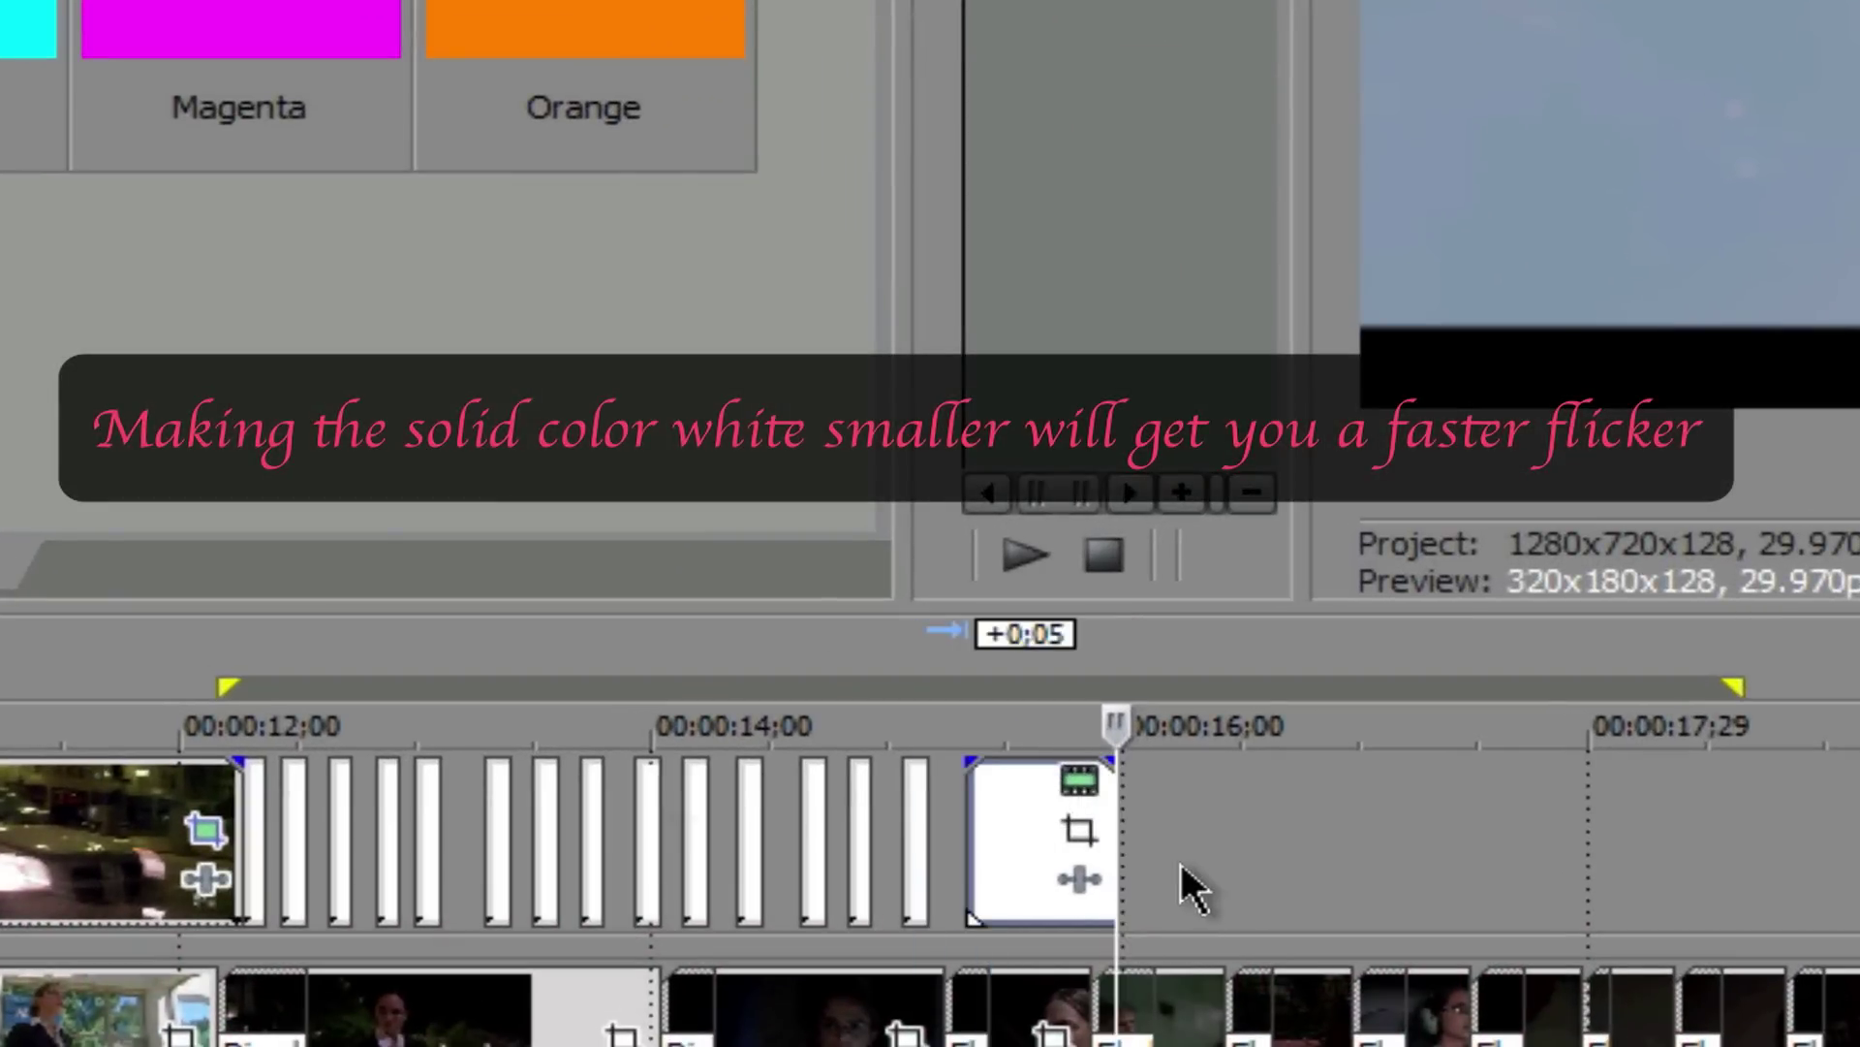
Split the white event at the playhead and cut away the pieces beyond it
click(1002, 850)
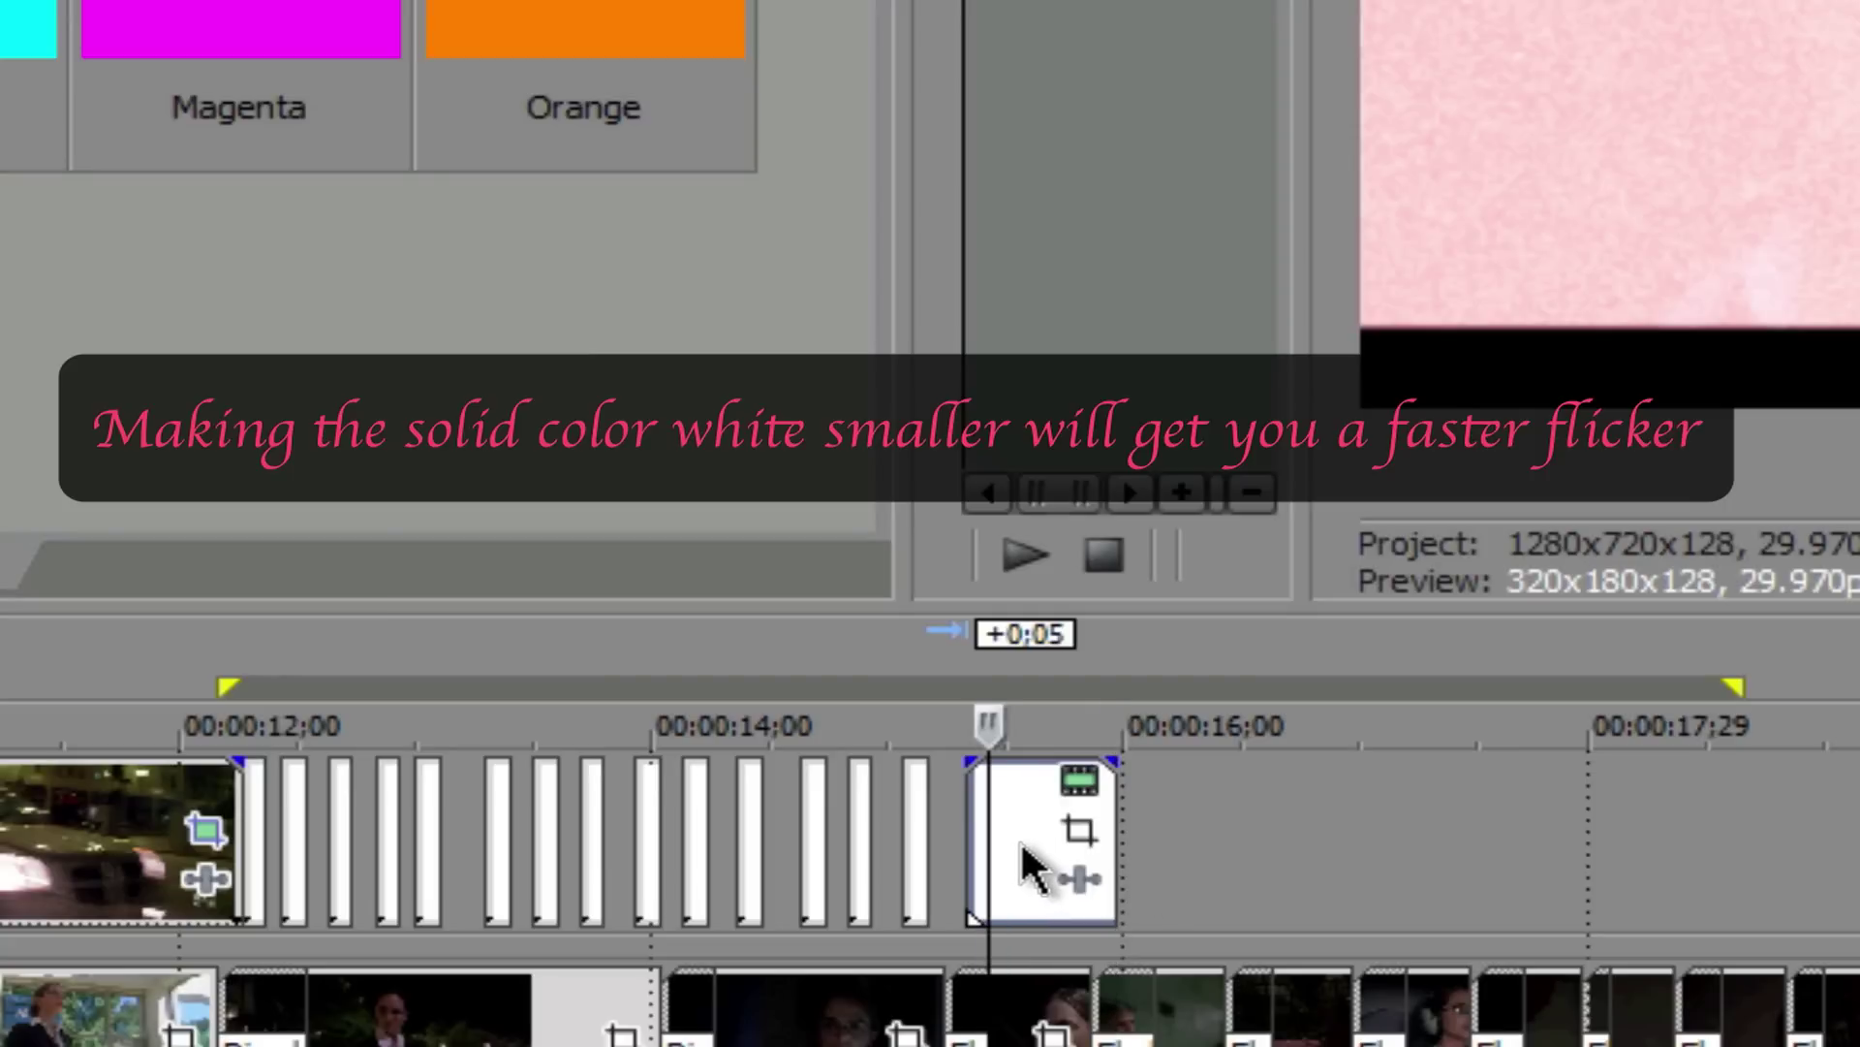
click(1023, 839)
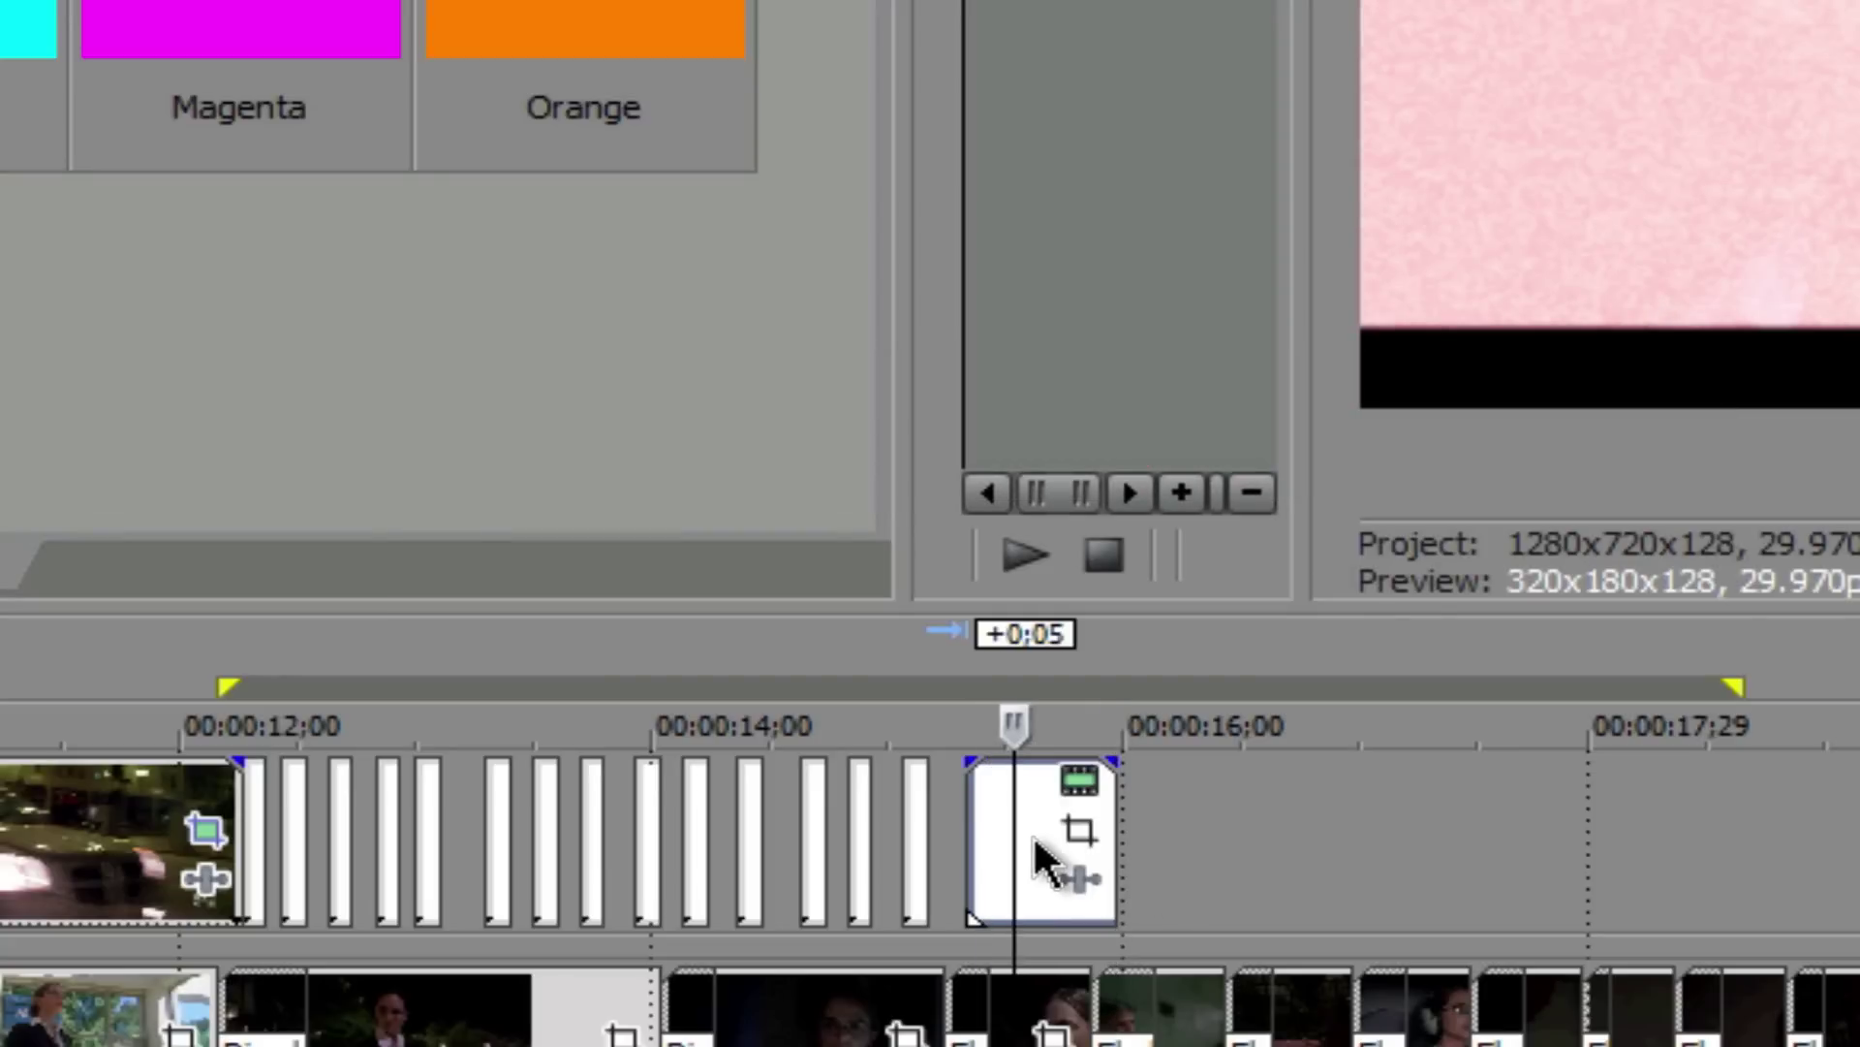
key(s)
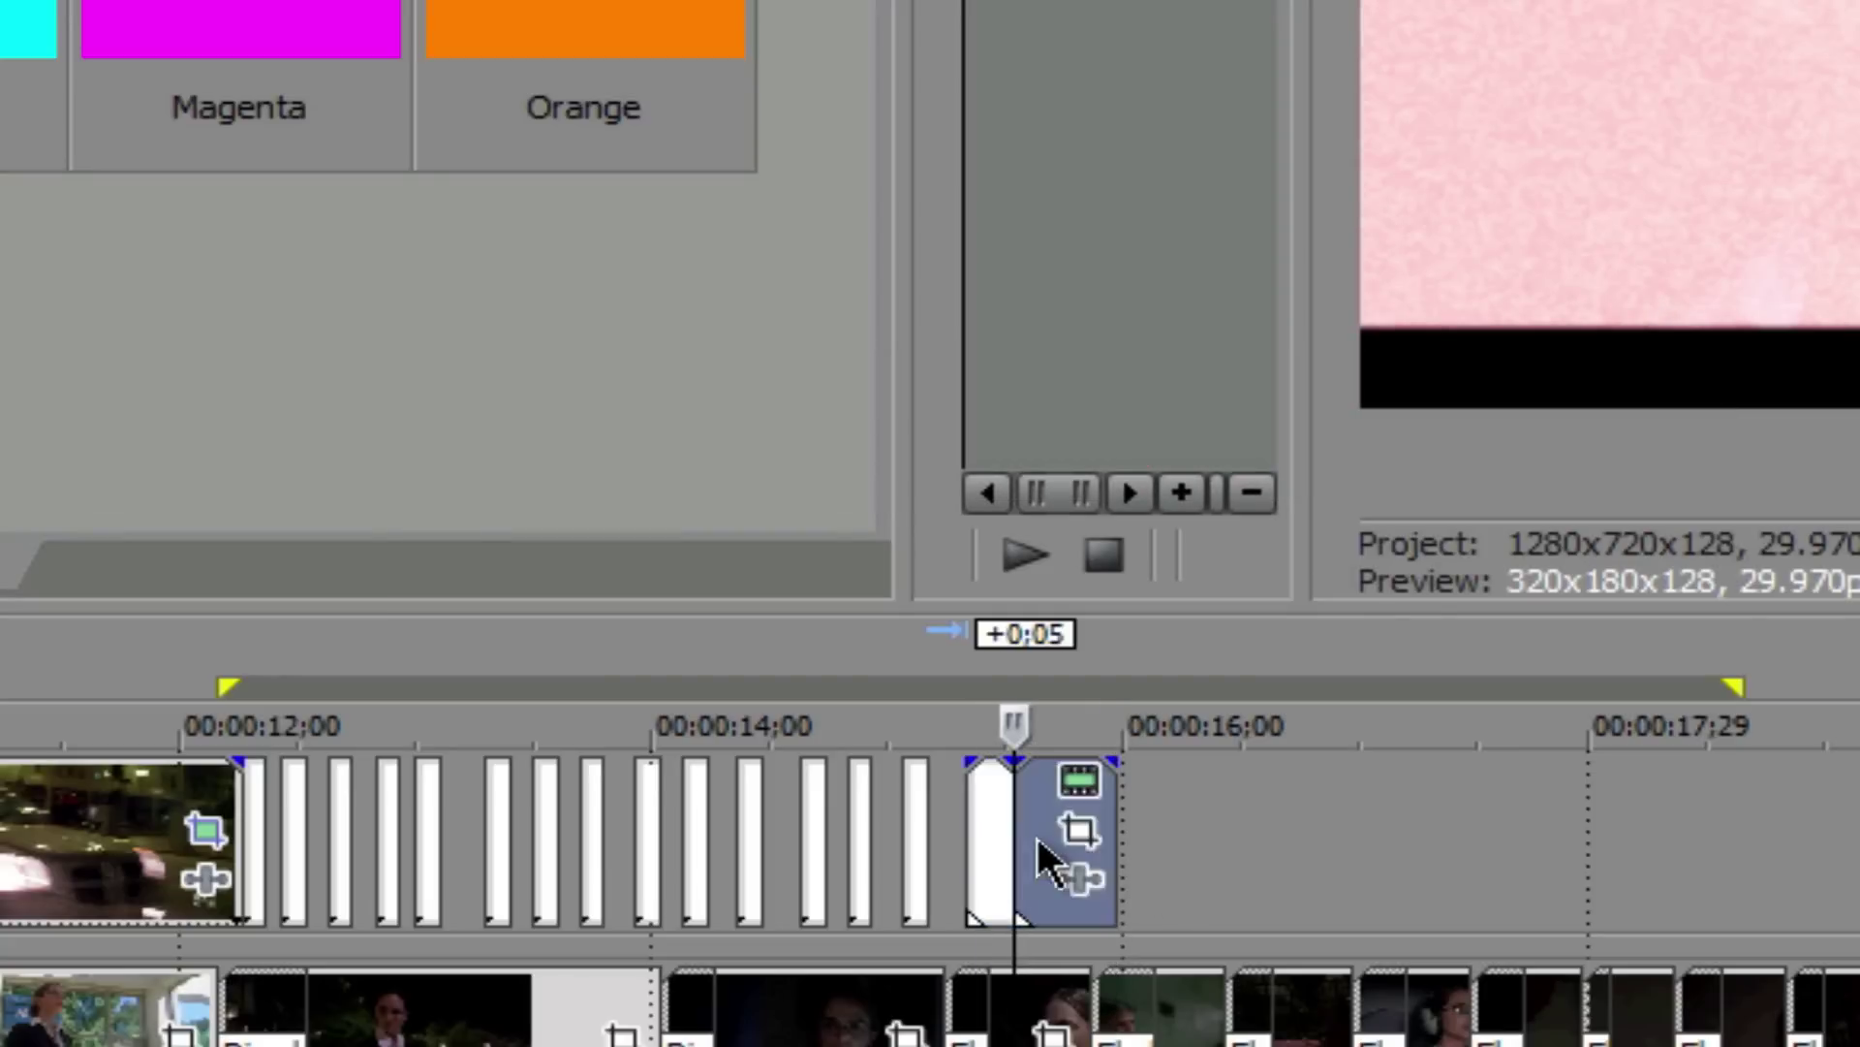
right_click(1038, 841)
click(1260, 8)
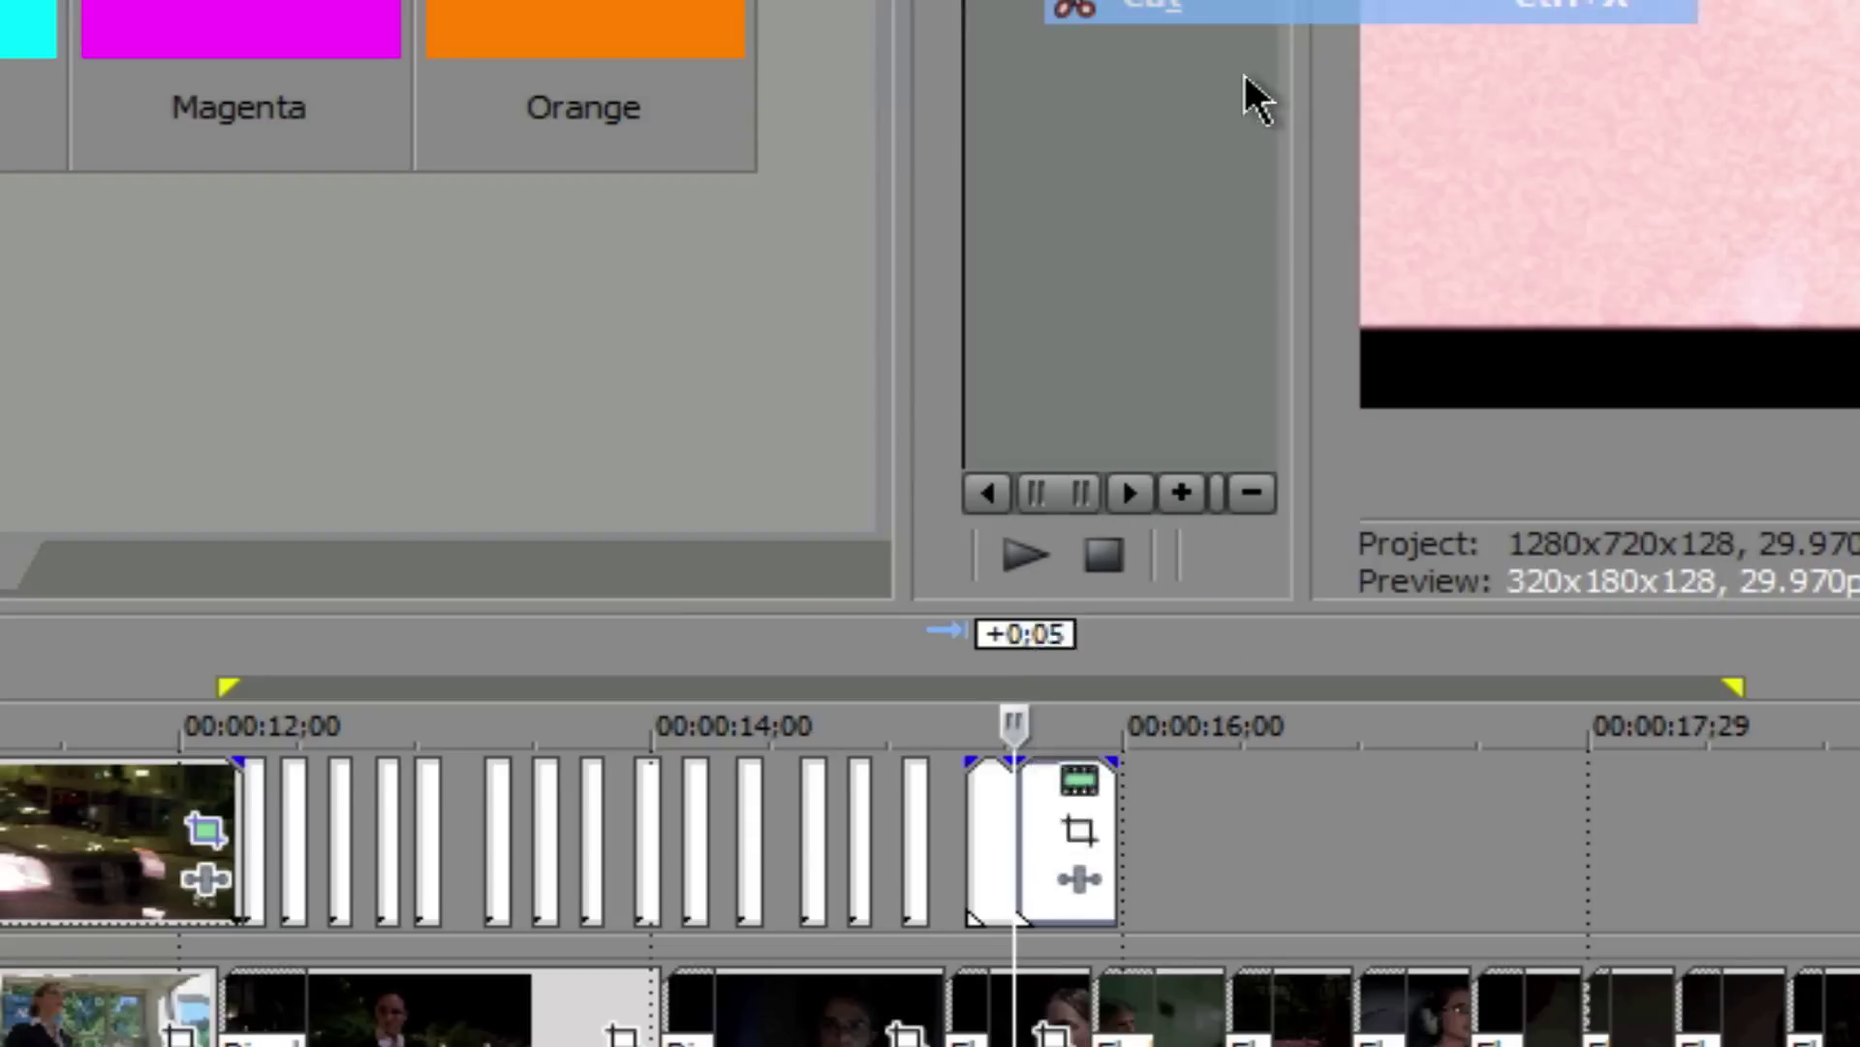
right_click(997, 858)
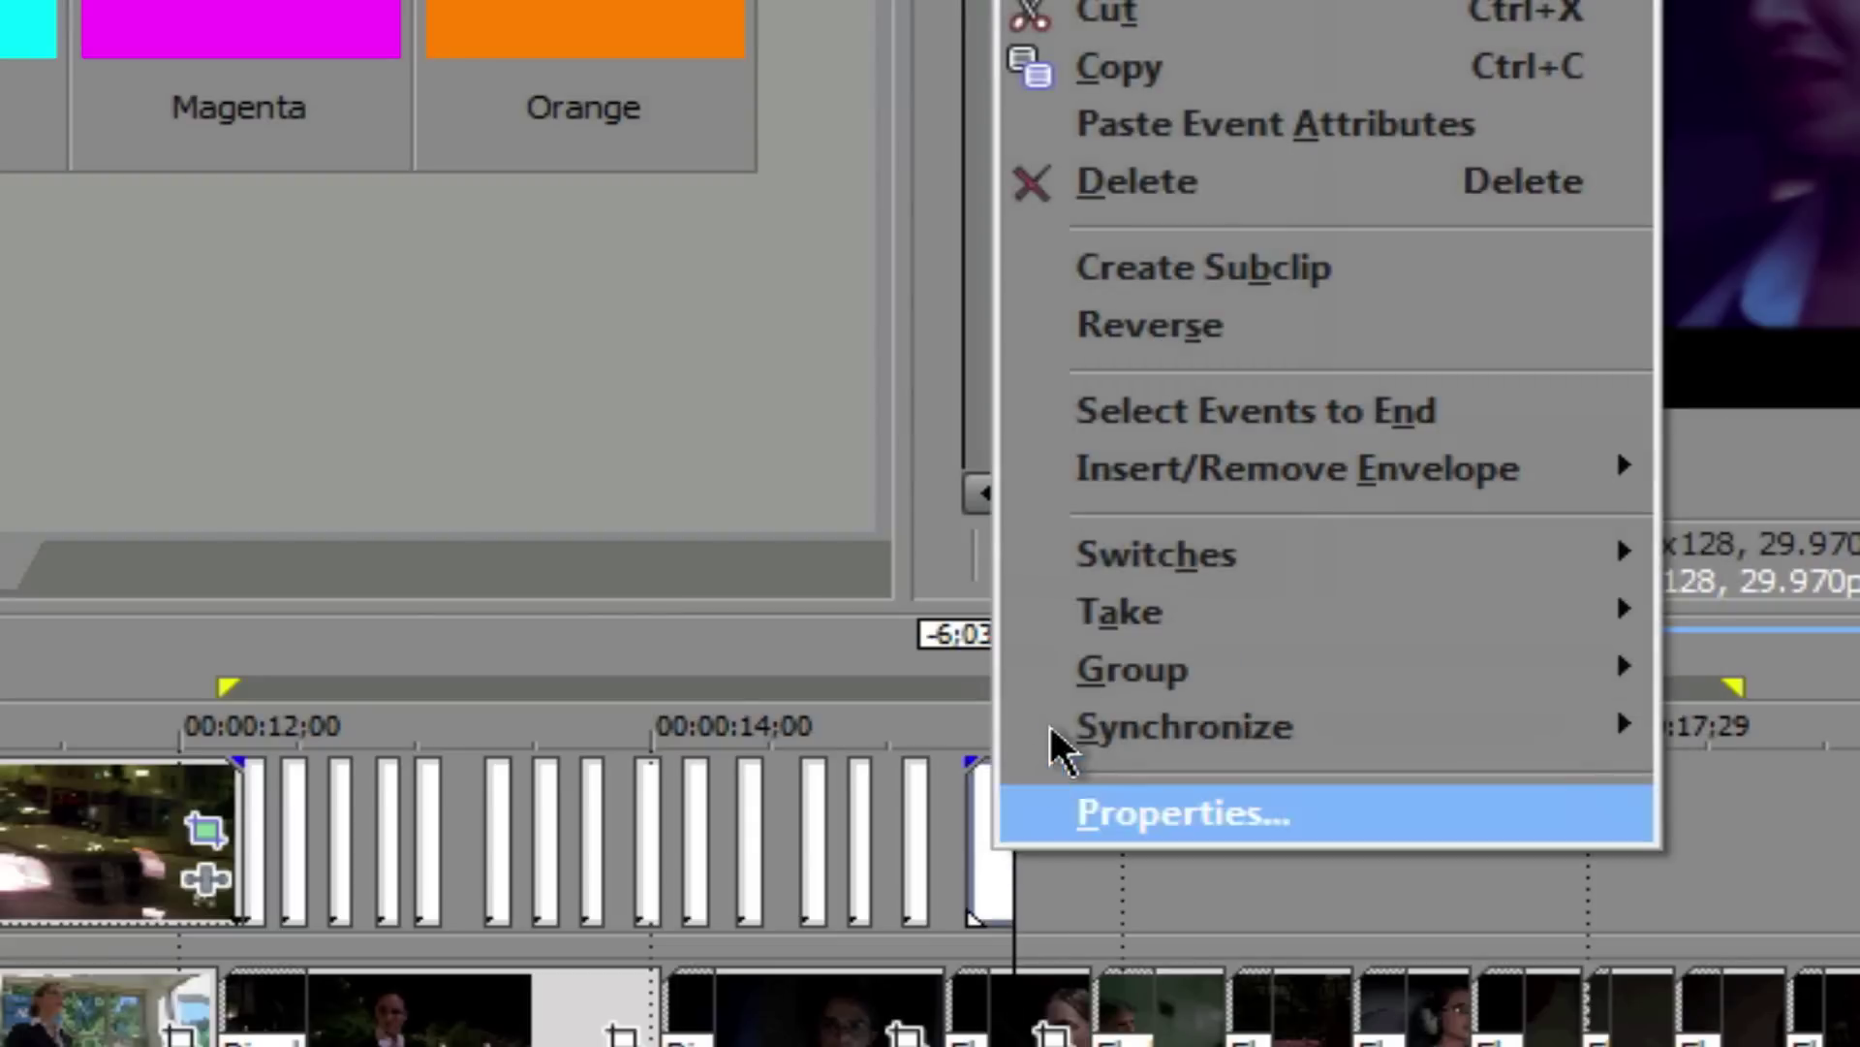
click(1163, 14)
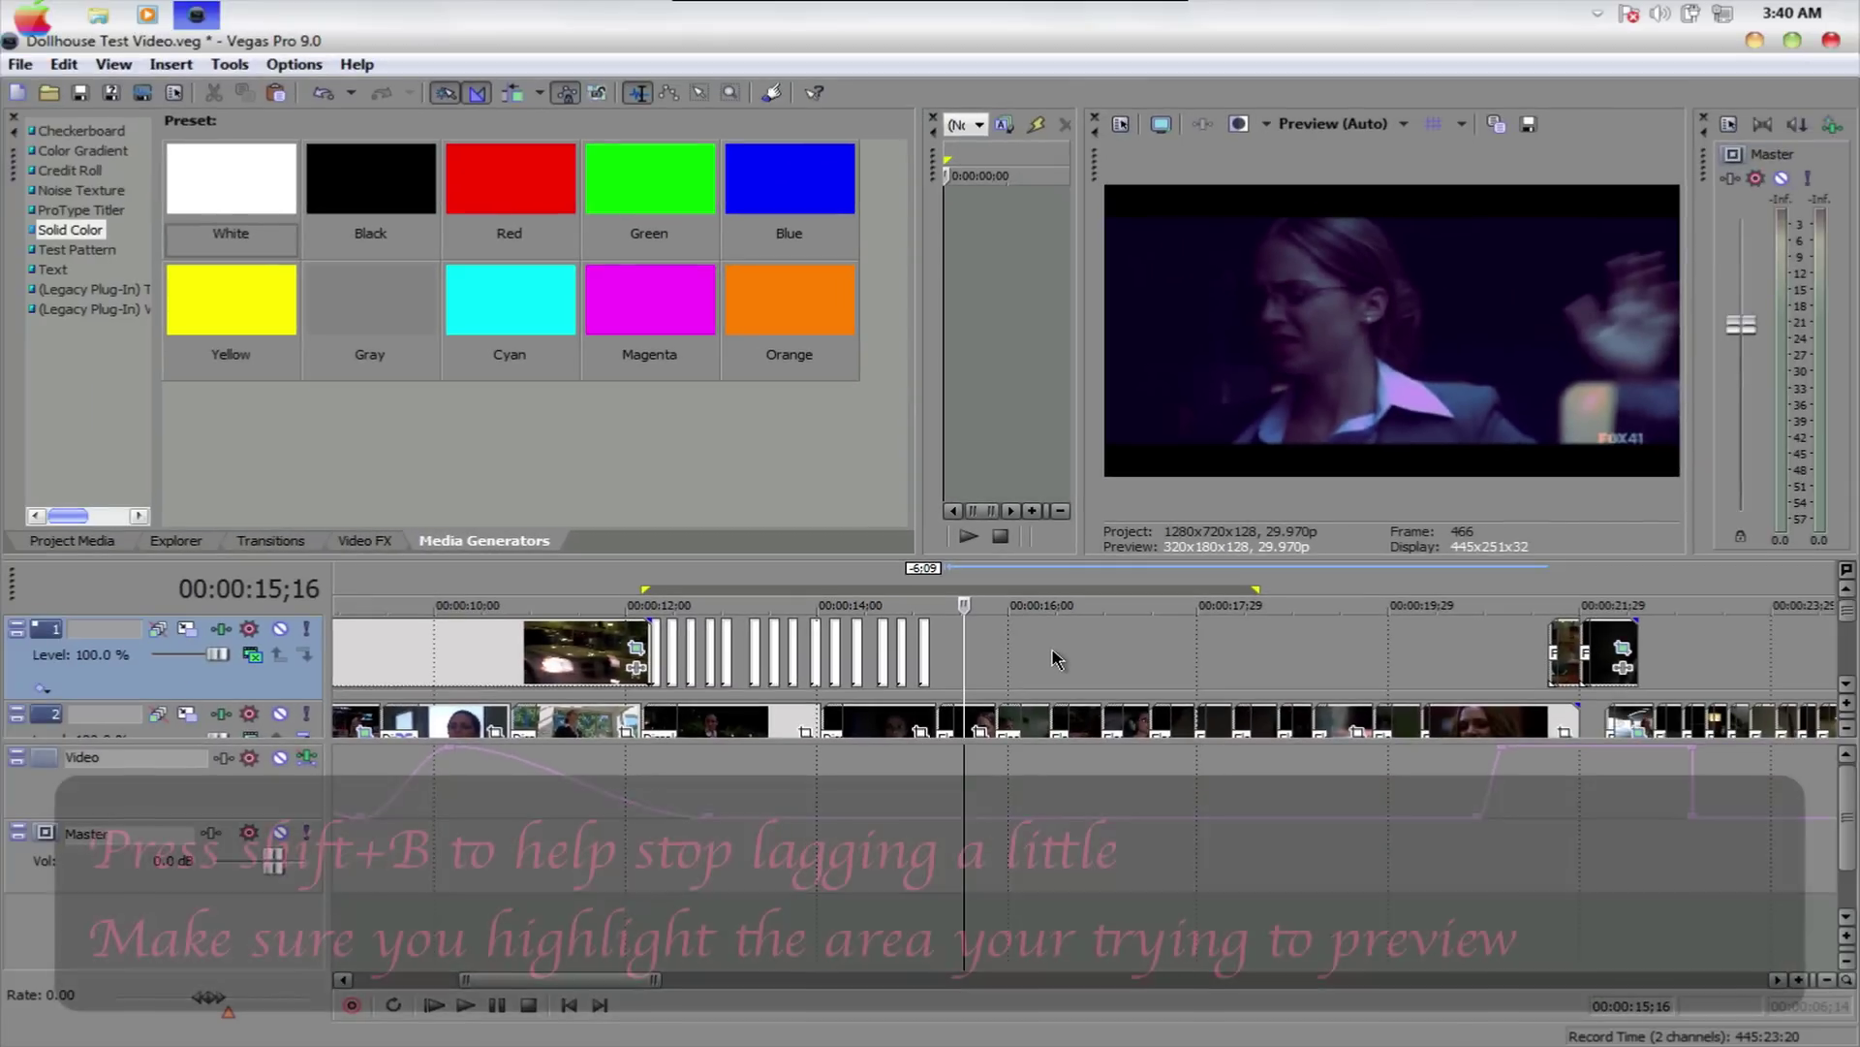
Play the looped region from 00:00:12;05 to review the white flashes
key(space)
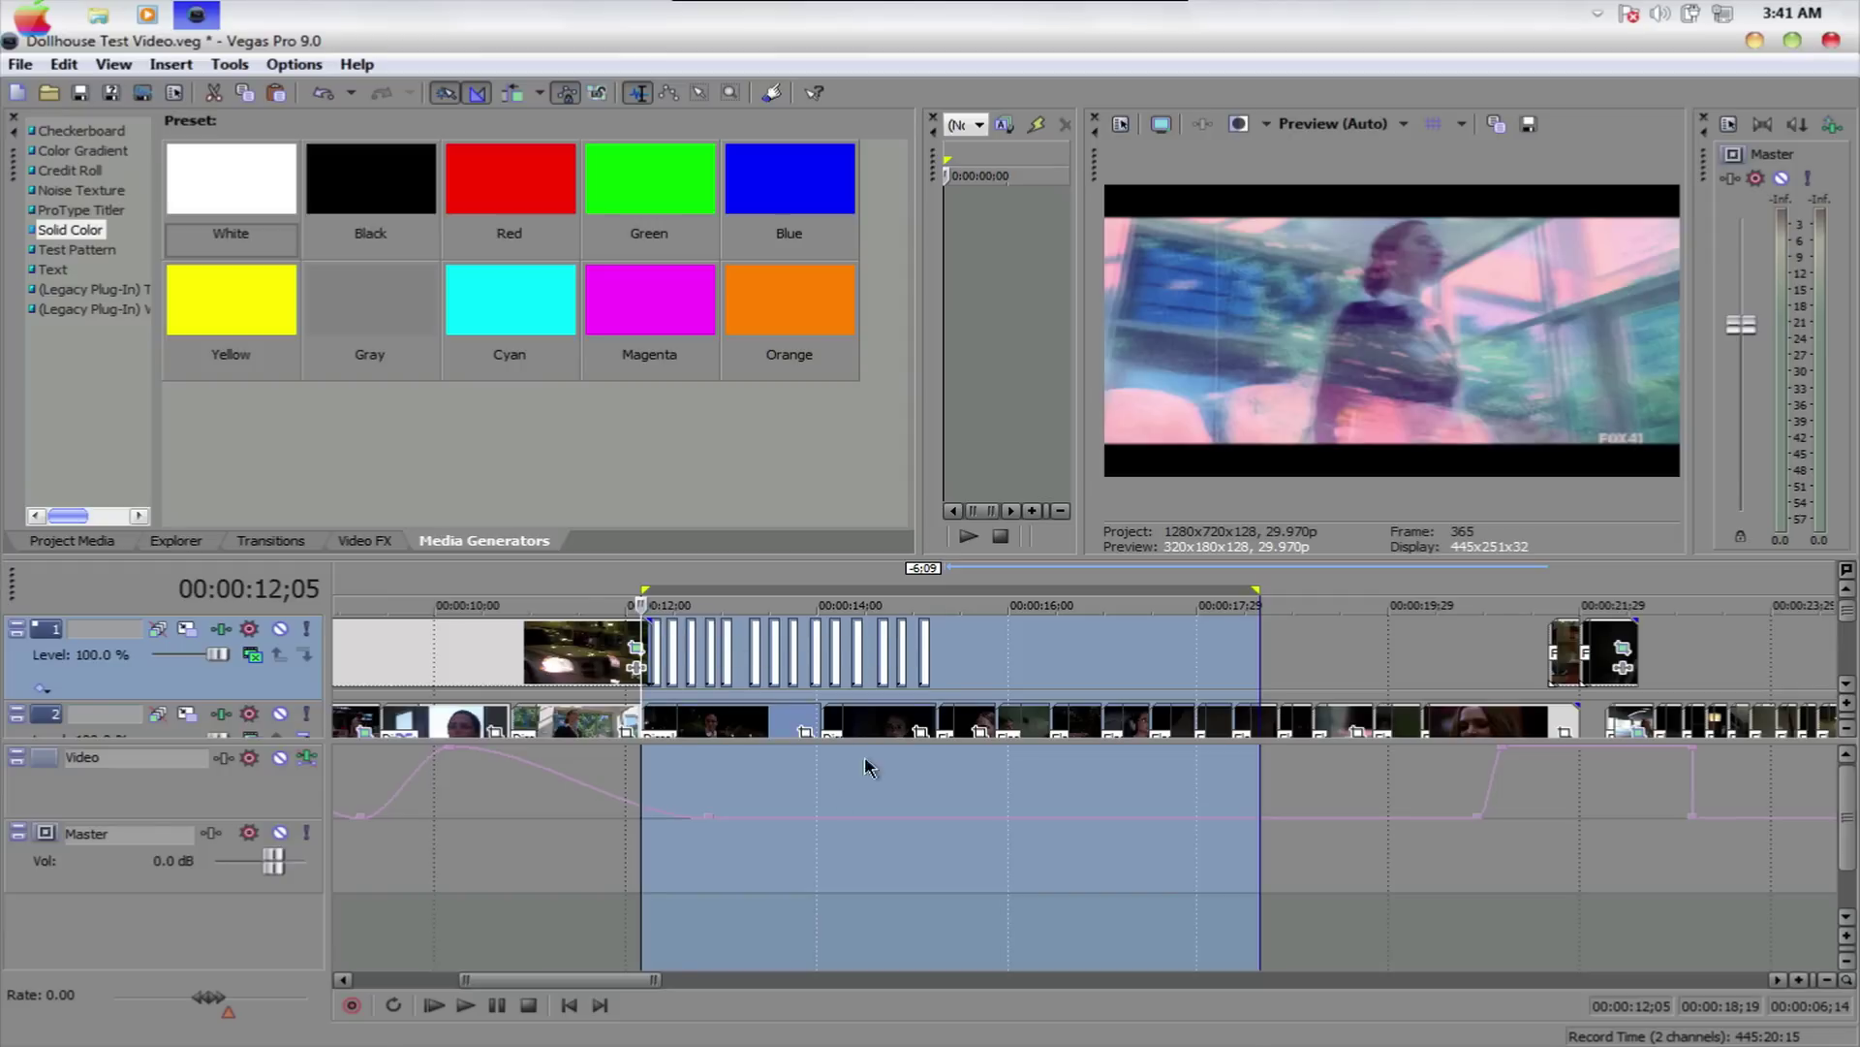
Clear the time selection, then play and stop the flicker section from 00:00:12;05
click(682, 790)
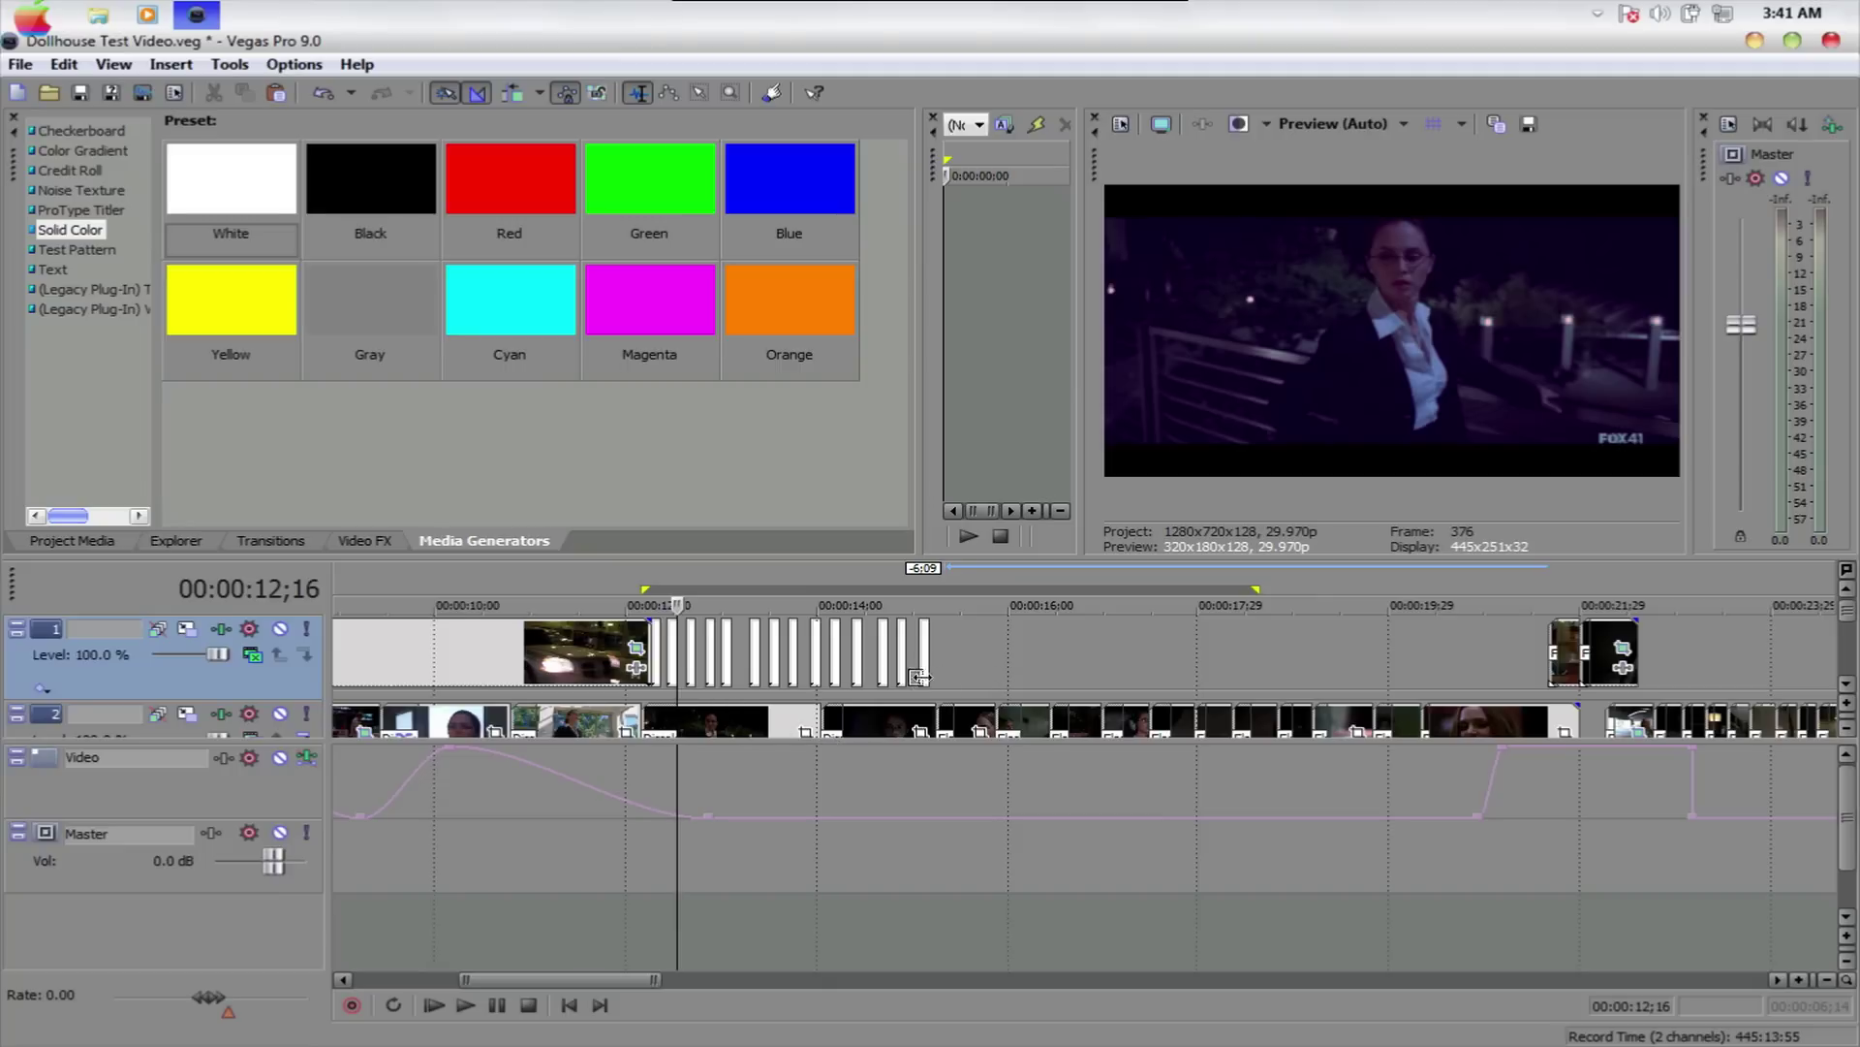
click(639, 755)
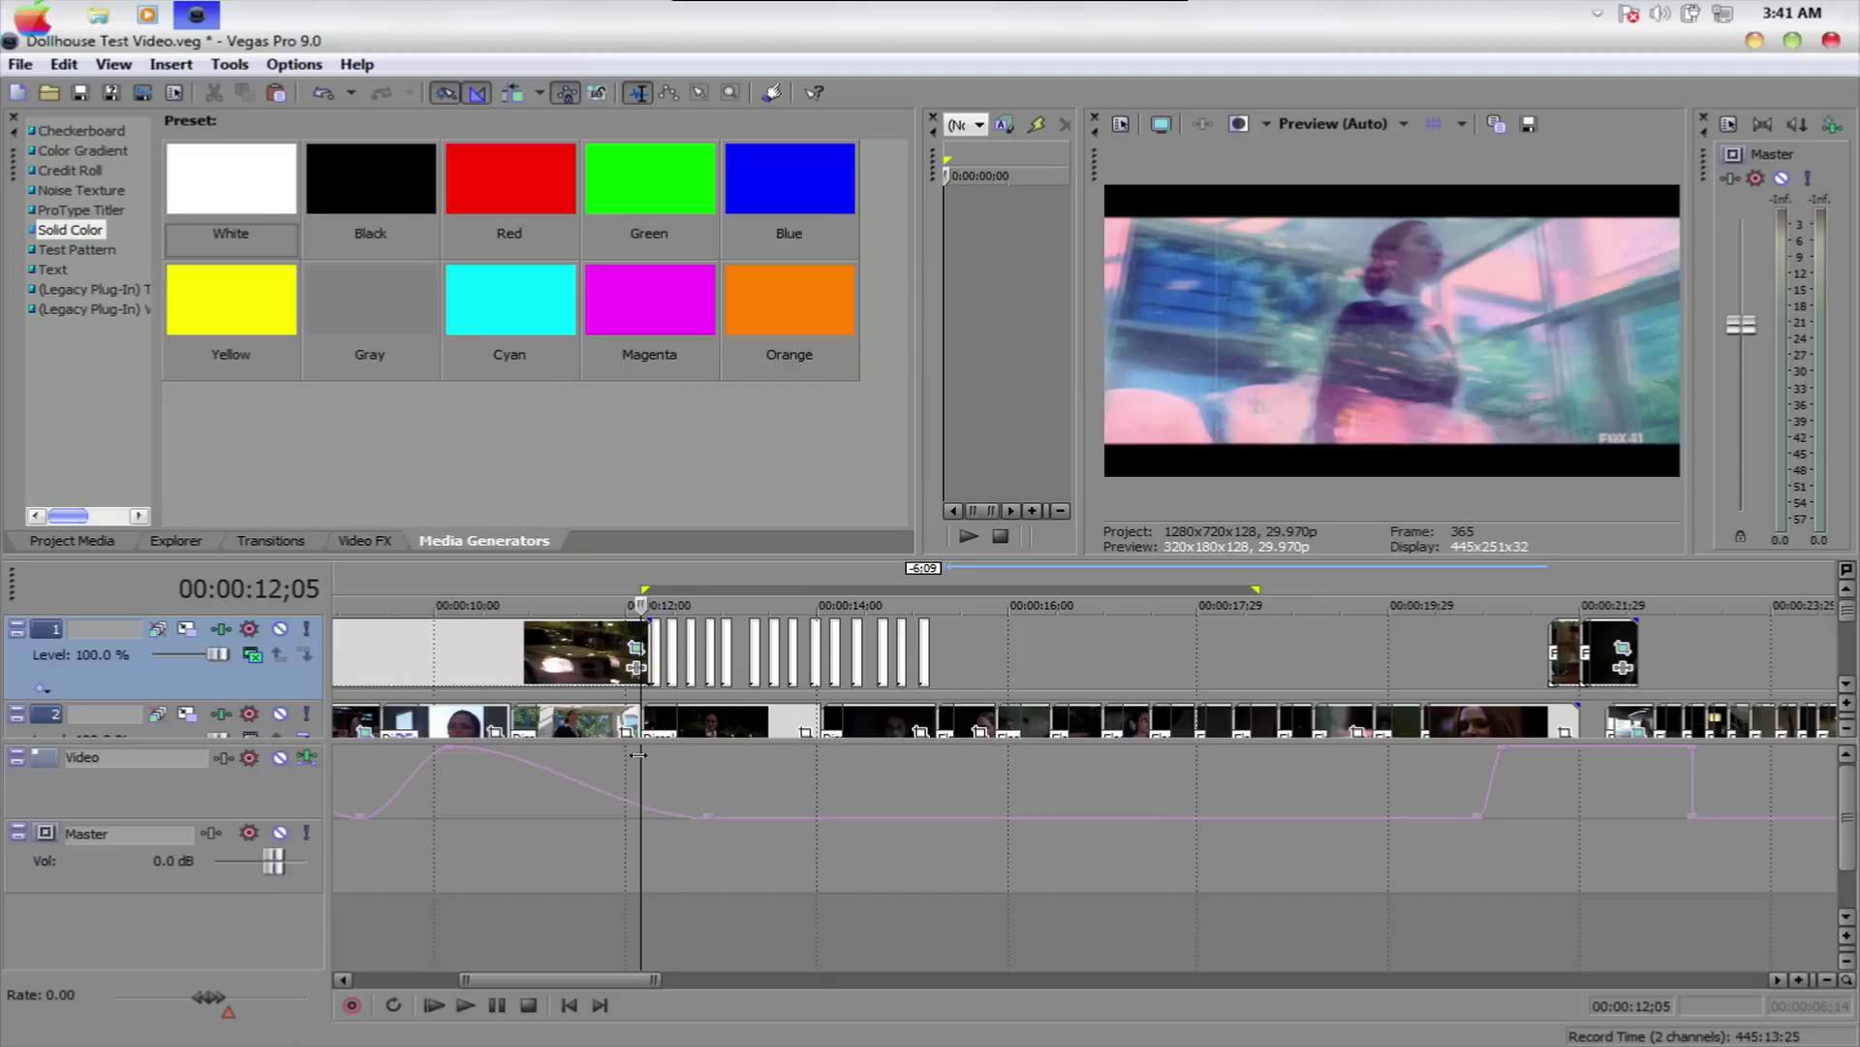
key(space)
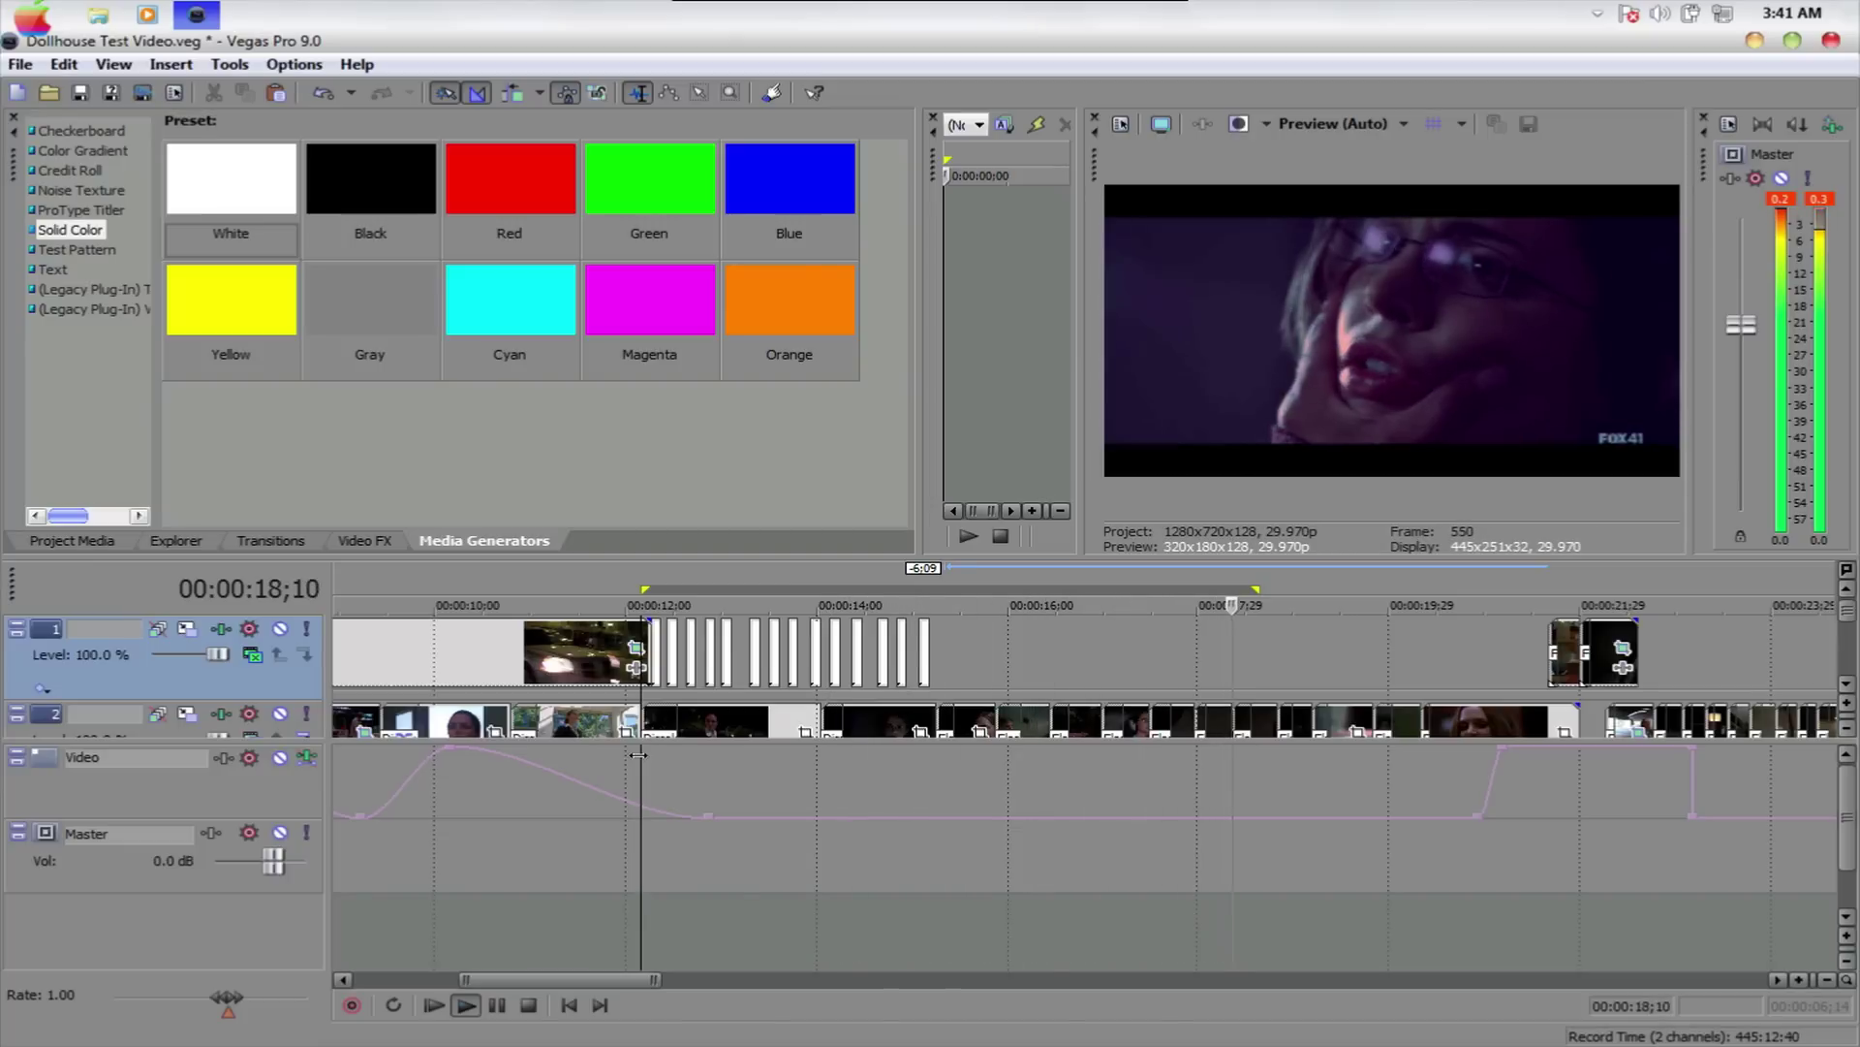
key(space)
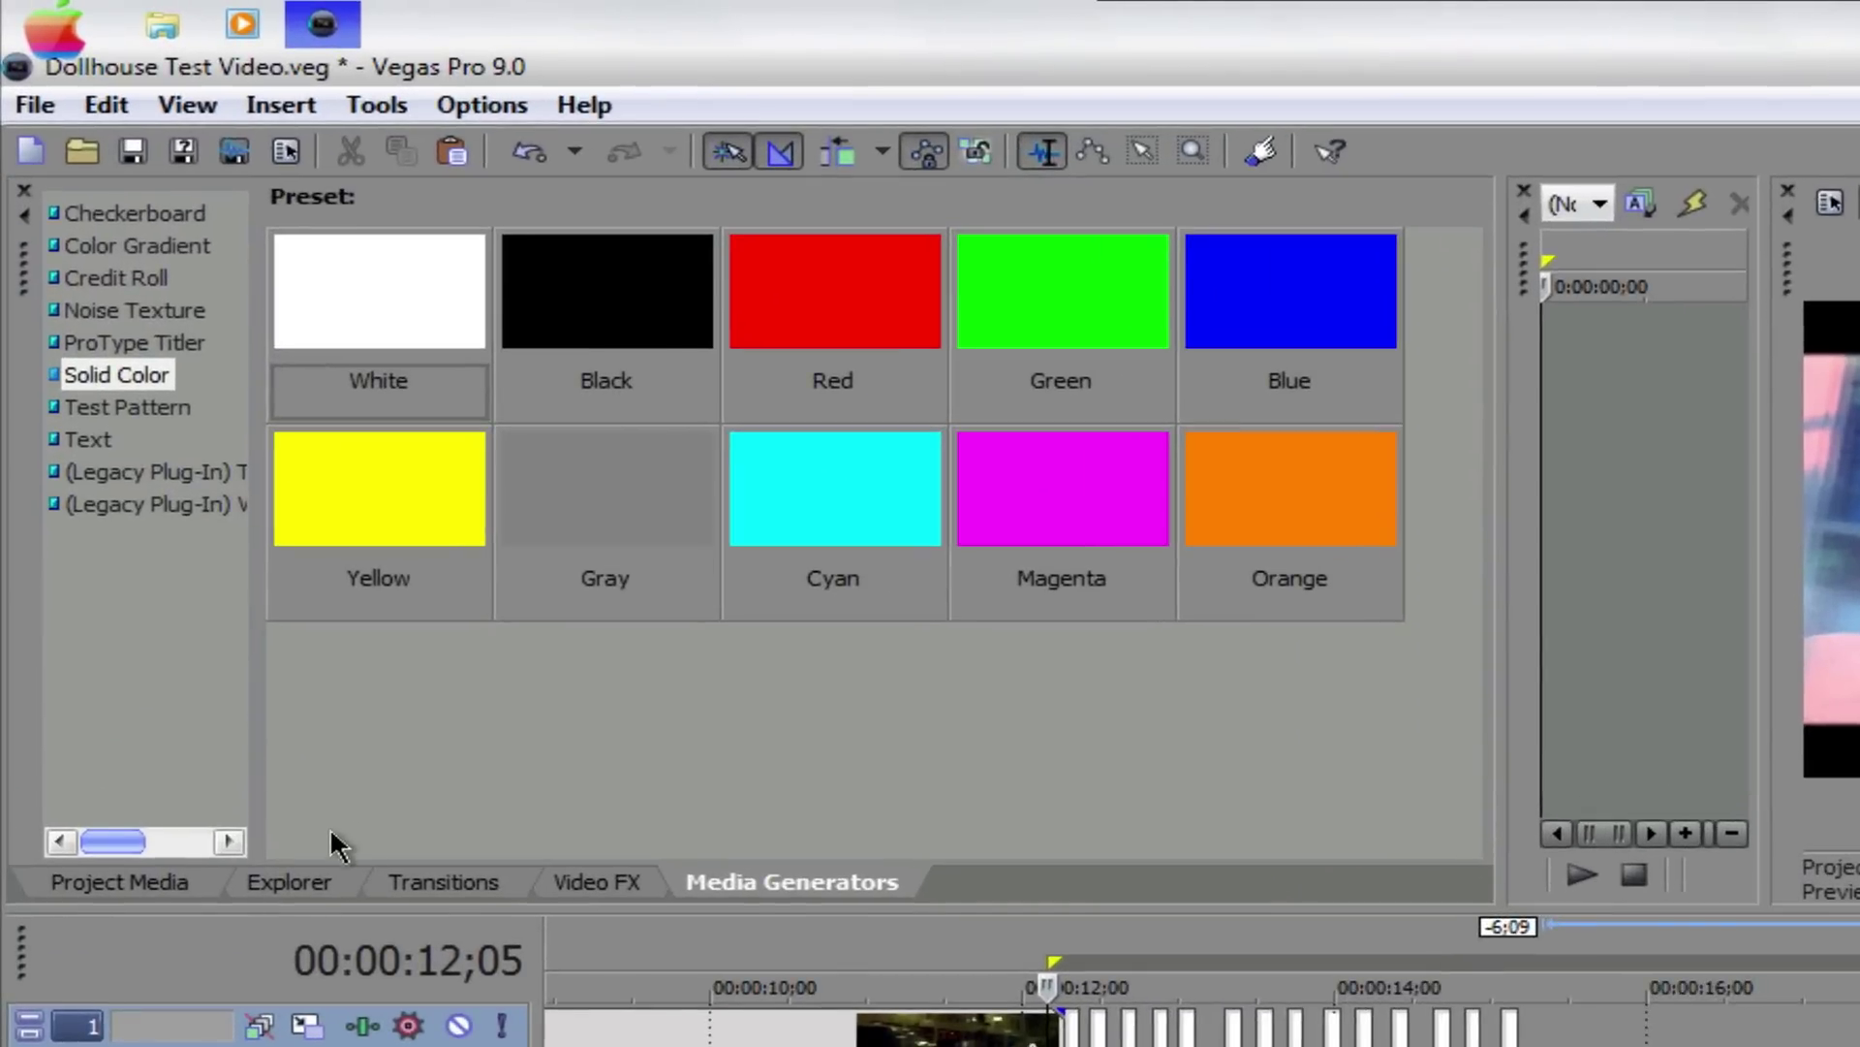
Show the Flash transition presets (Hard, Soft, Yellow Flash) and zoom in around 00:00:12
click(415, 884)
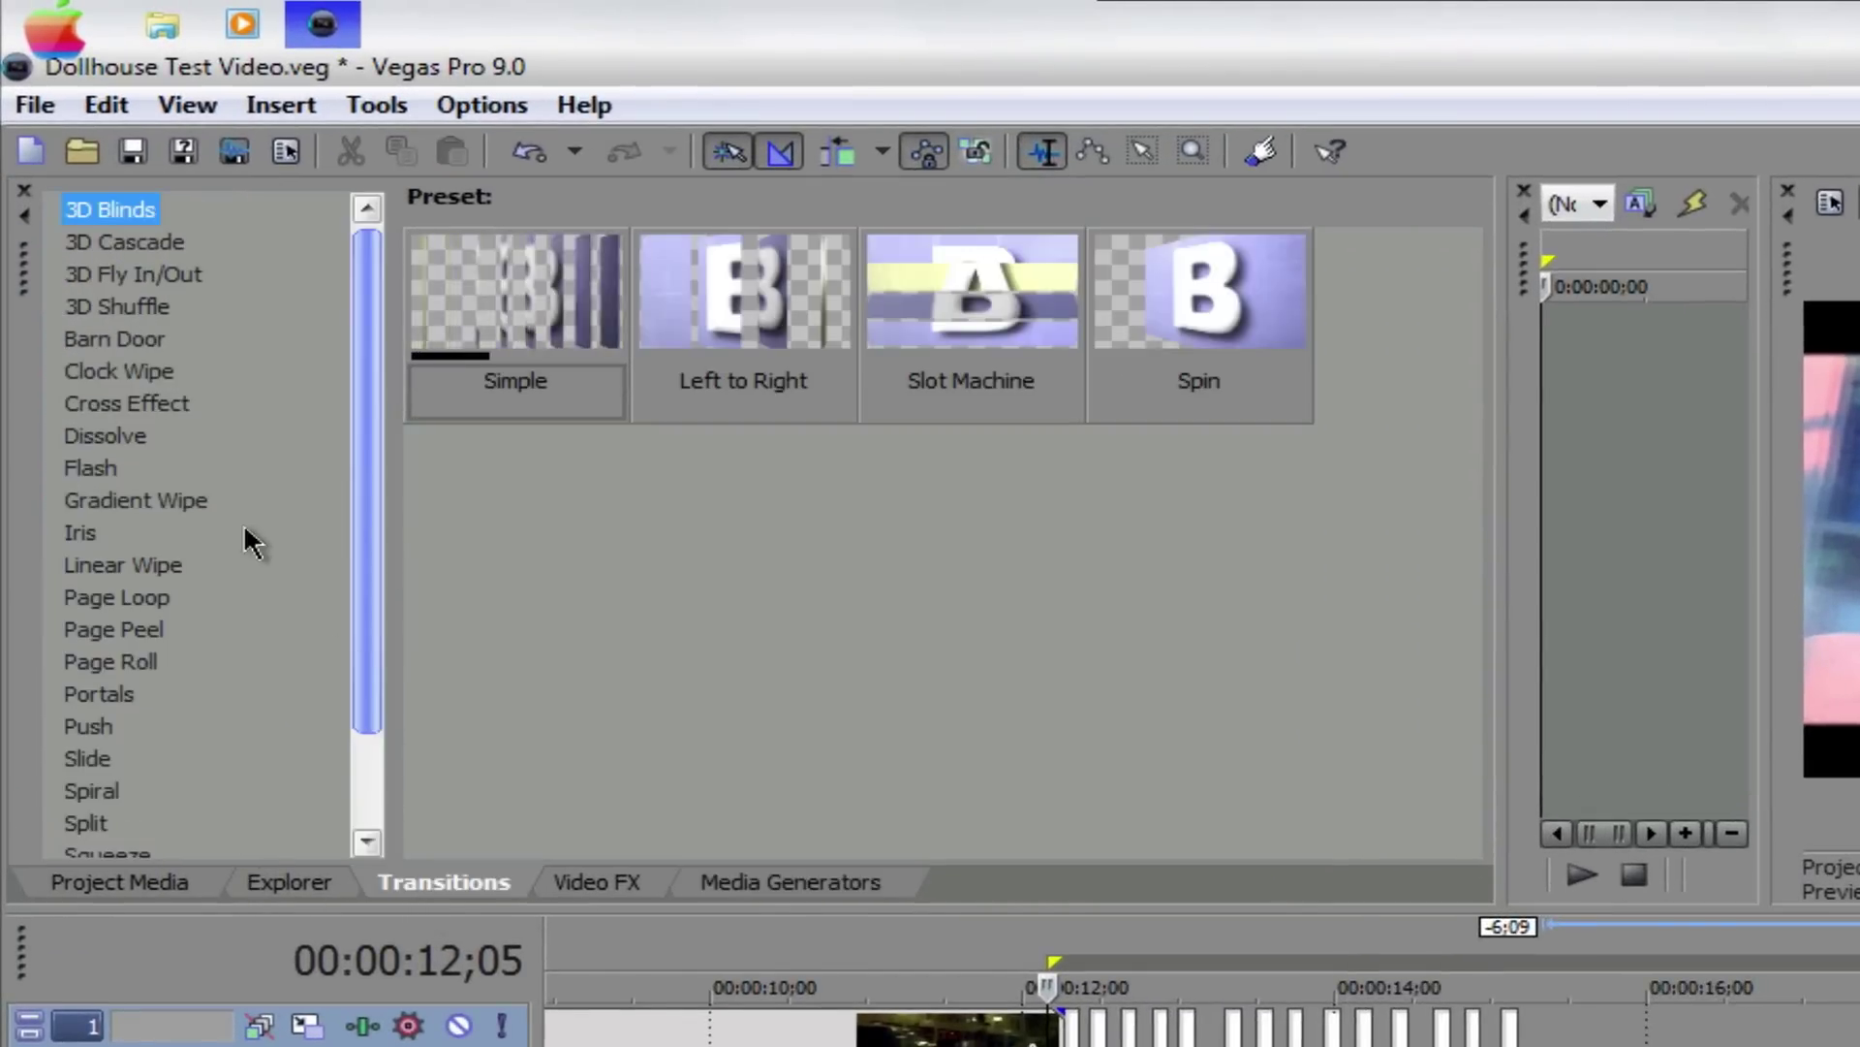
click(107, 435)
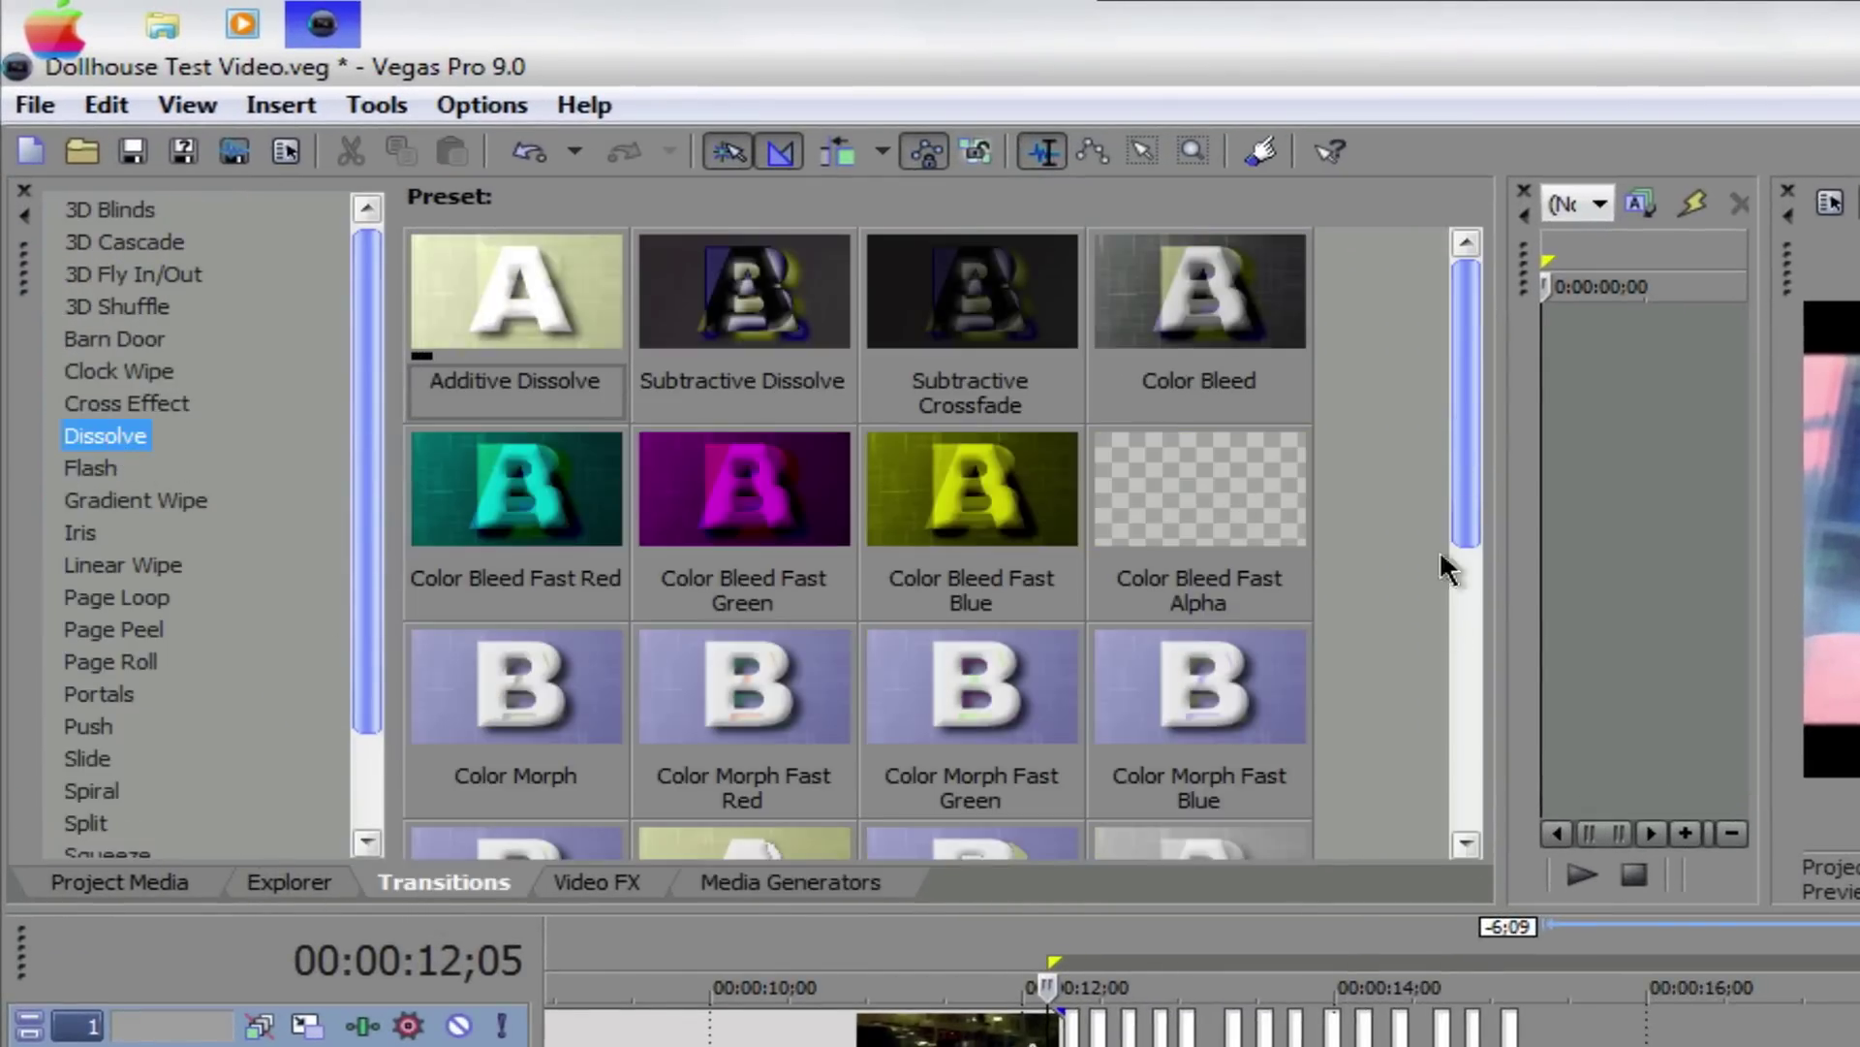
scroll(1424, 787, down, 3)
scroll(1425, 787, down, 2)
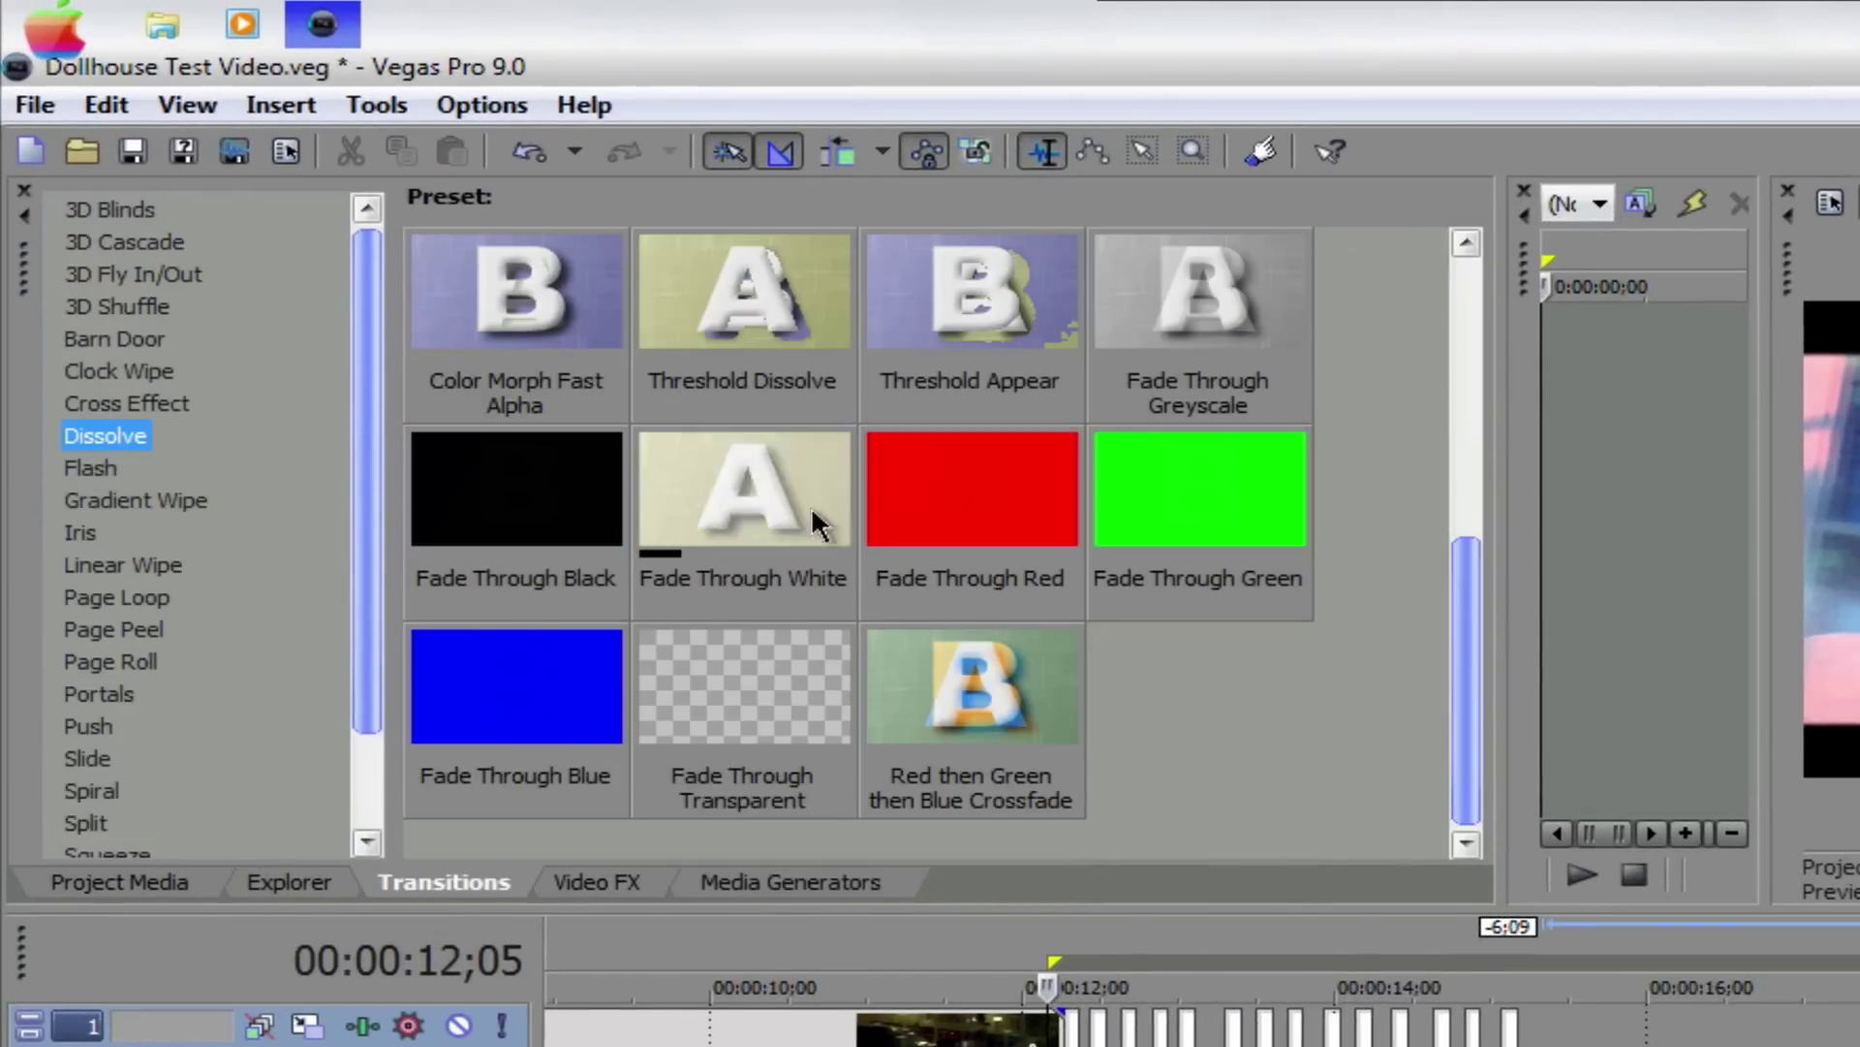
click(89, 469)
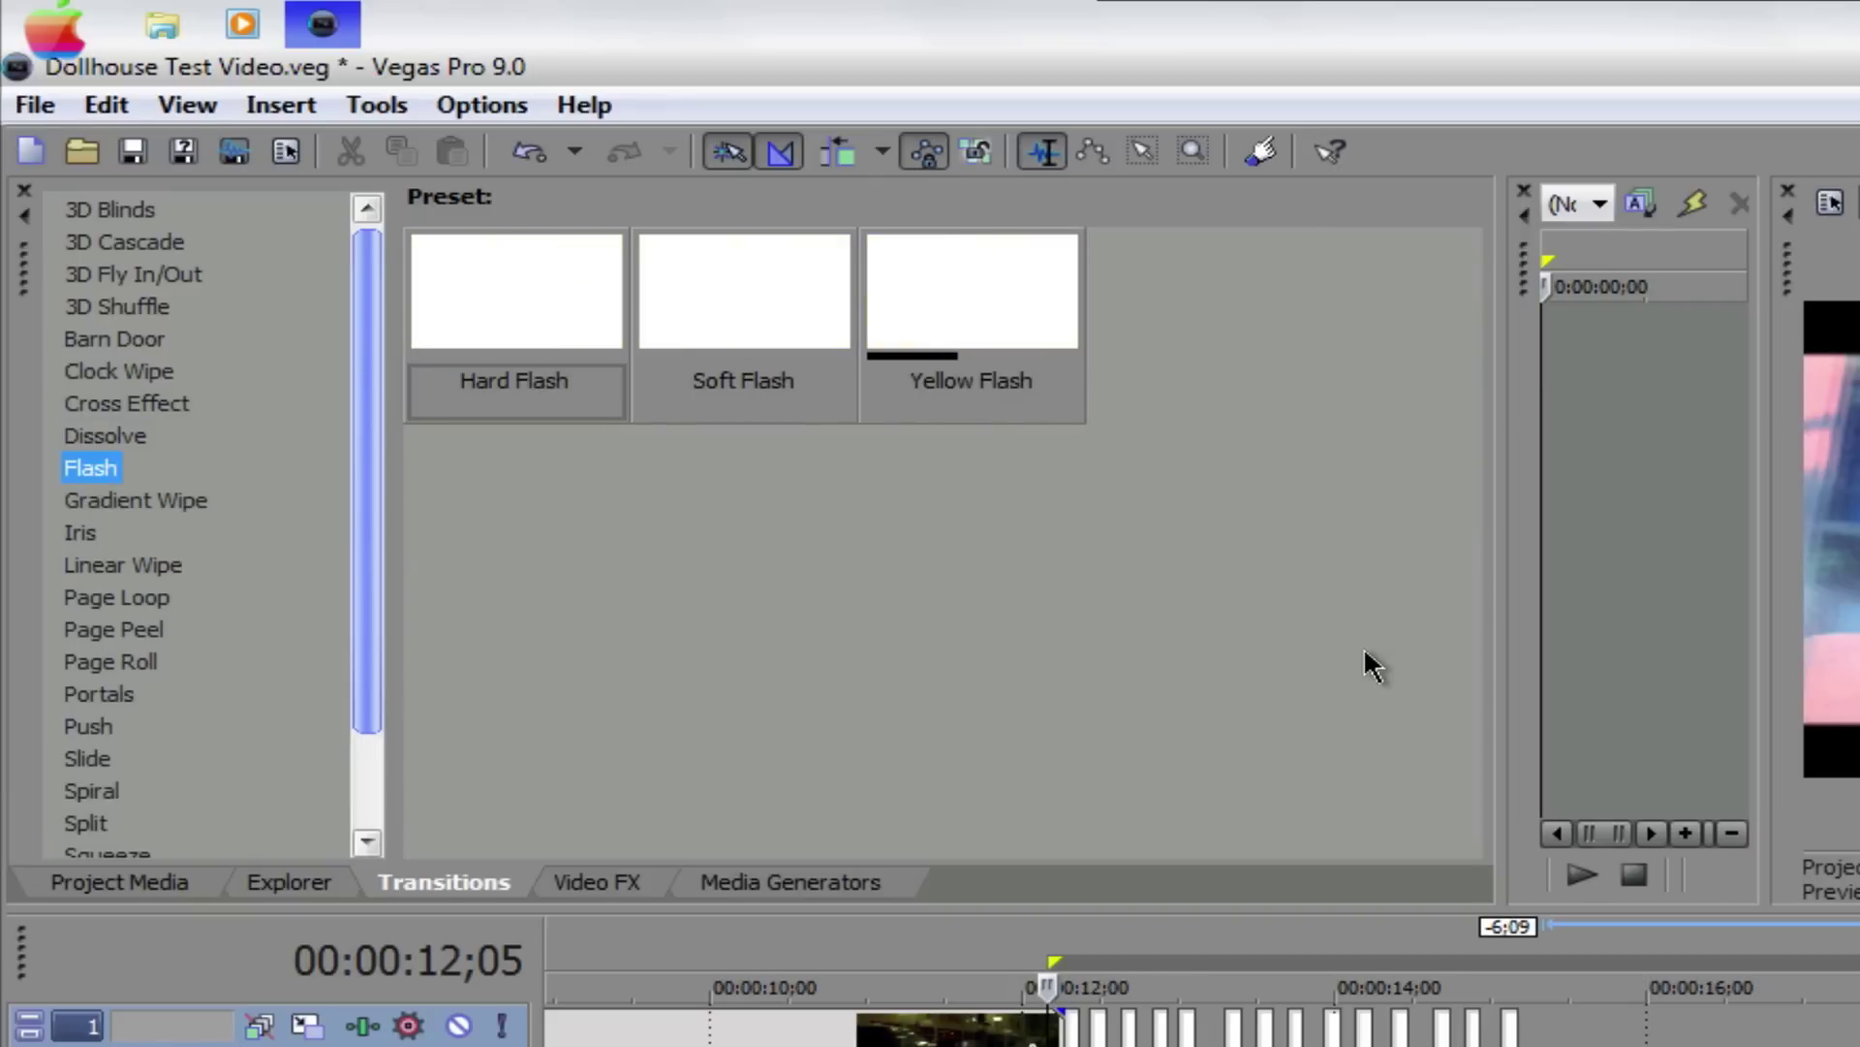
scroll(1202, 1008, up, 5)
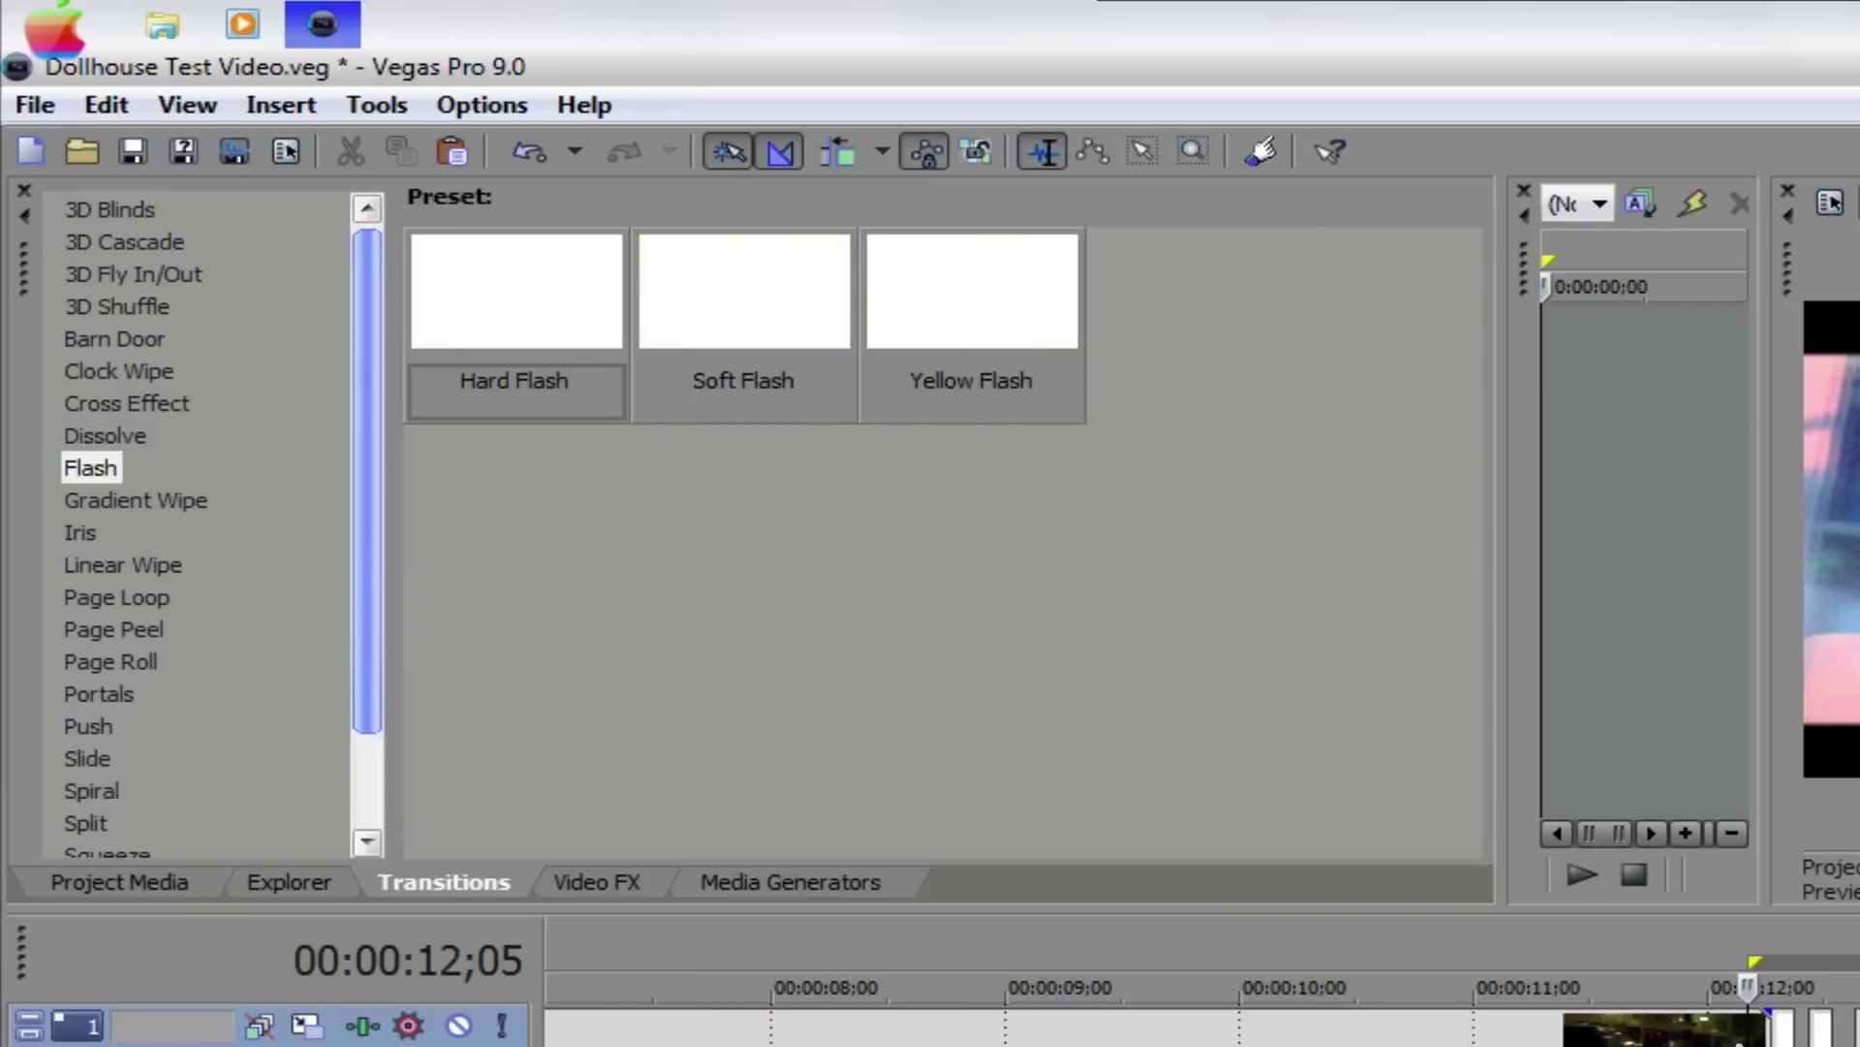
scroll(1202, 1008, up, 1)
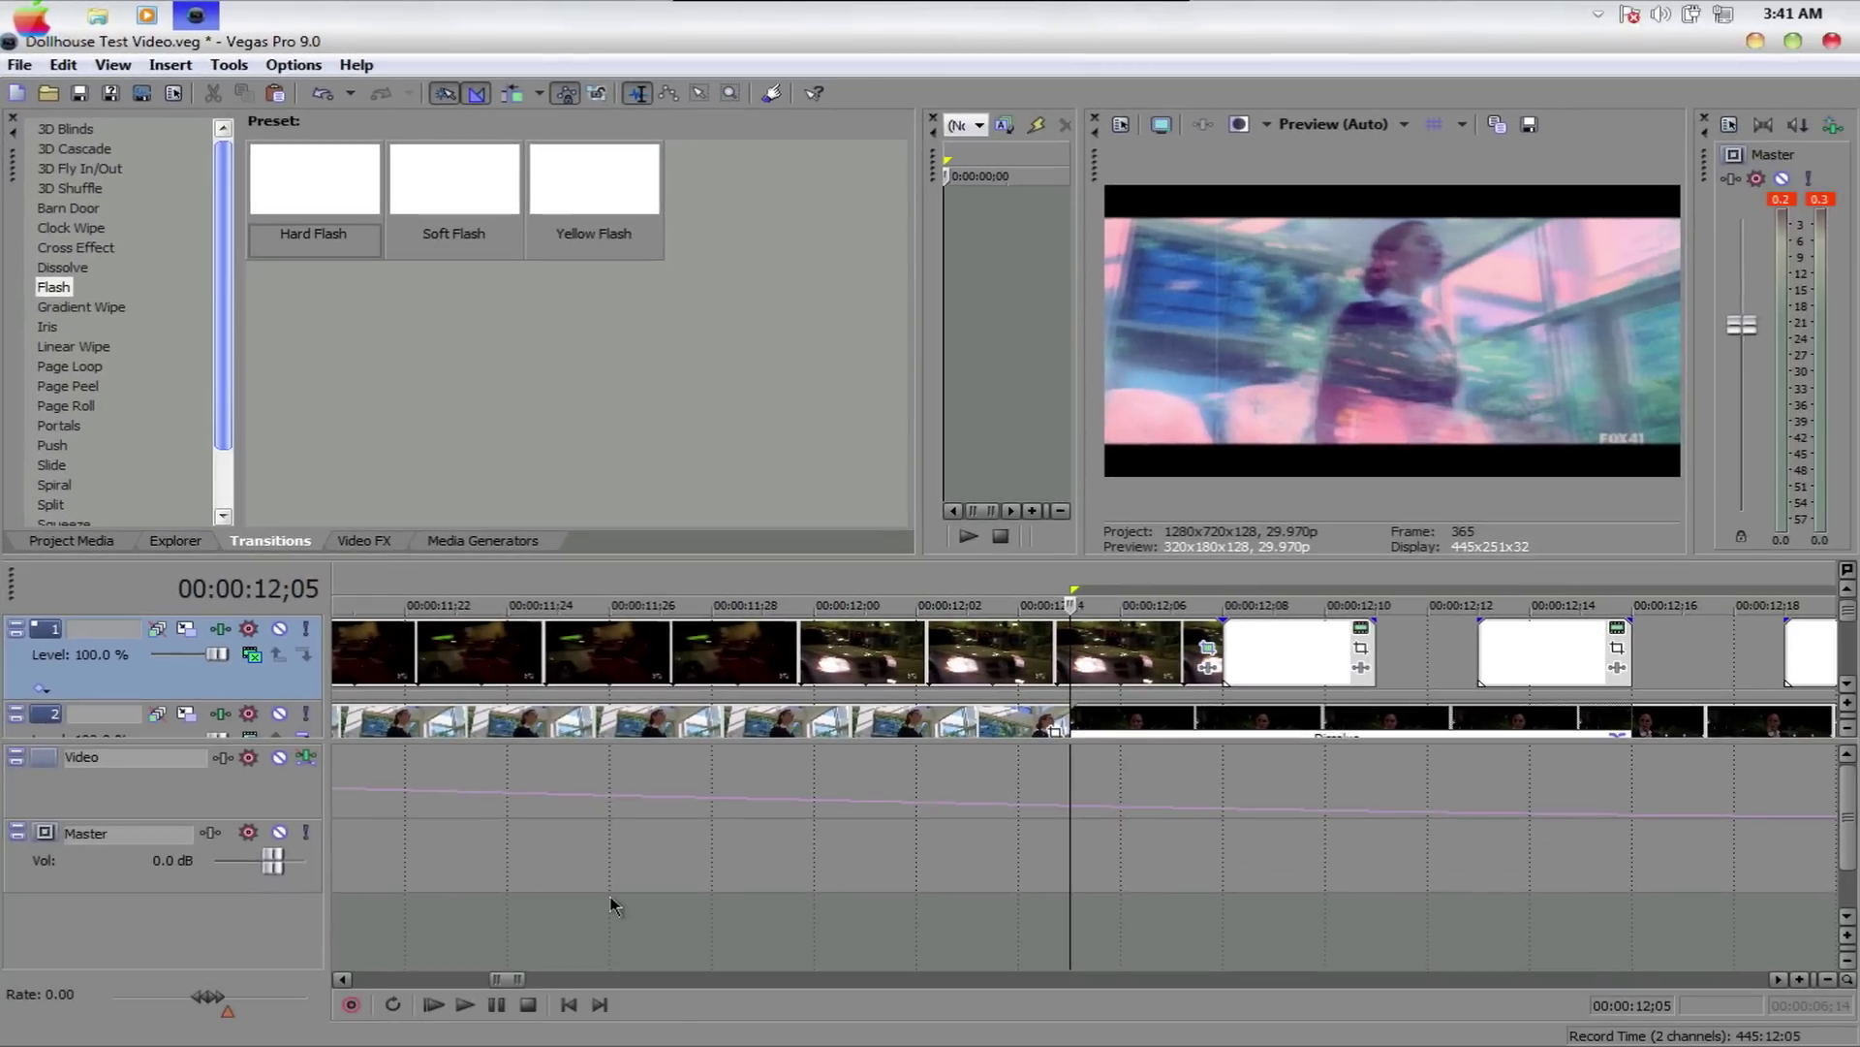
Zoom the timeline out, place the playhead near 15;13, and scroll later to view 8–20 seconds
drag(521, 971, 642, 985)
click(1828, 978)
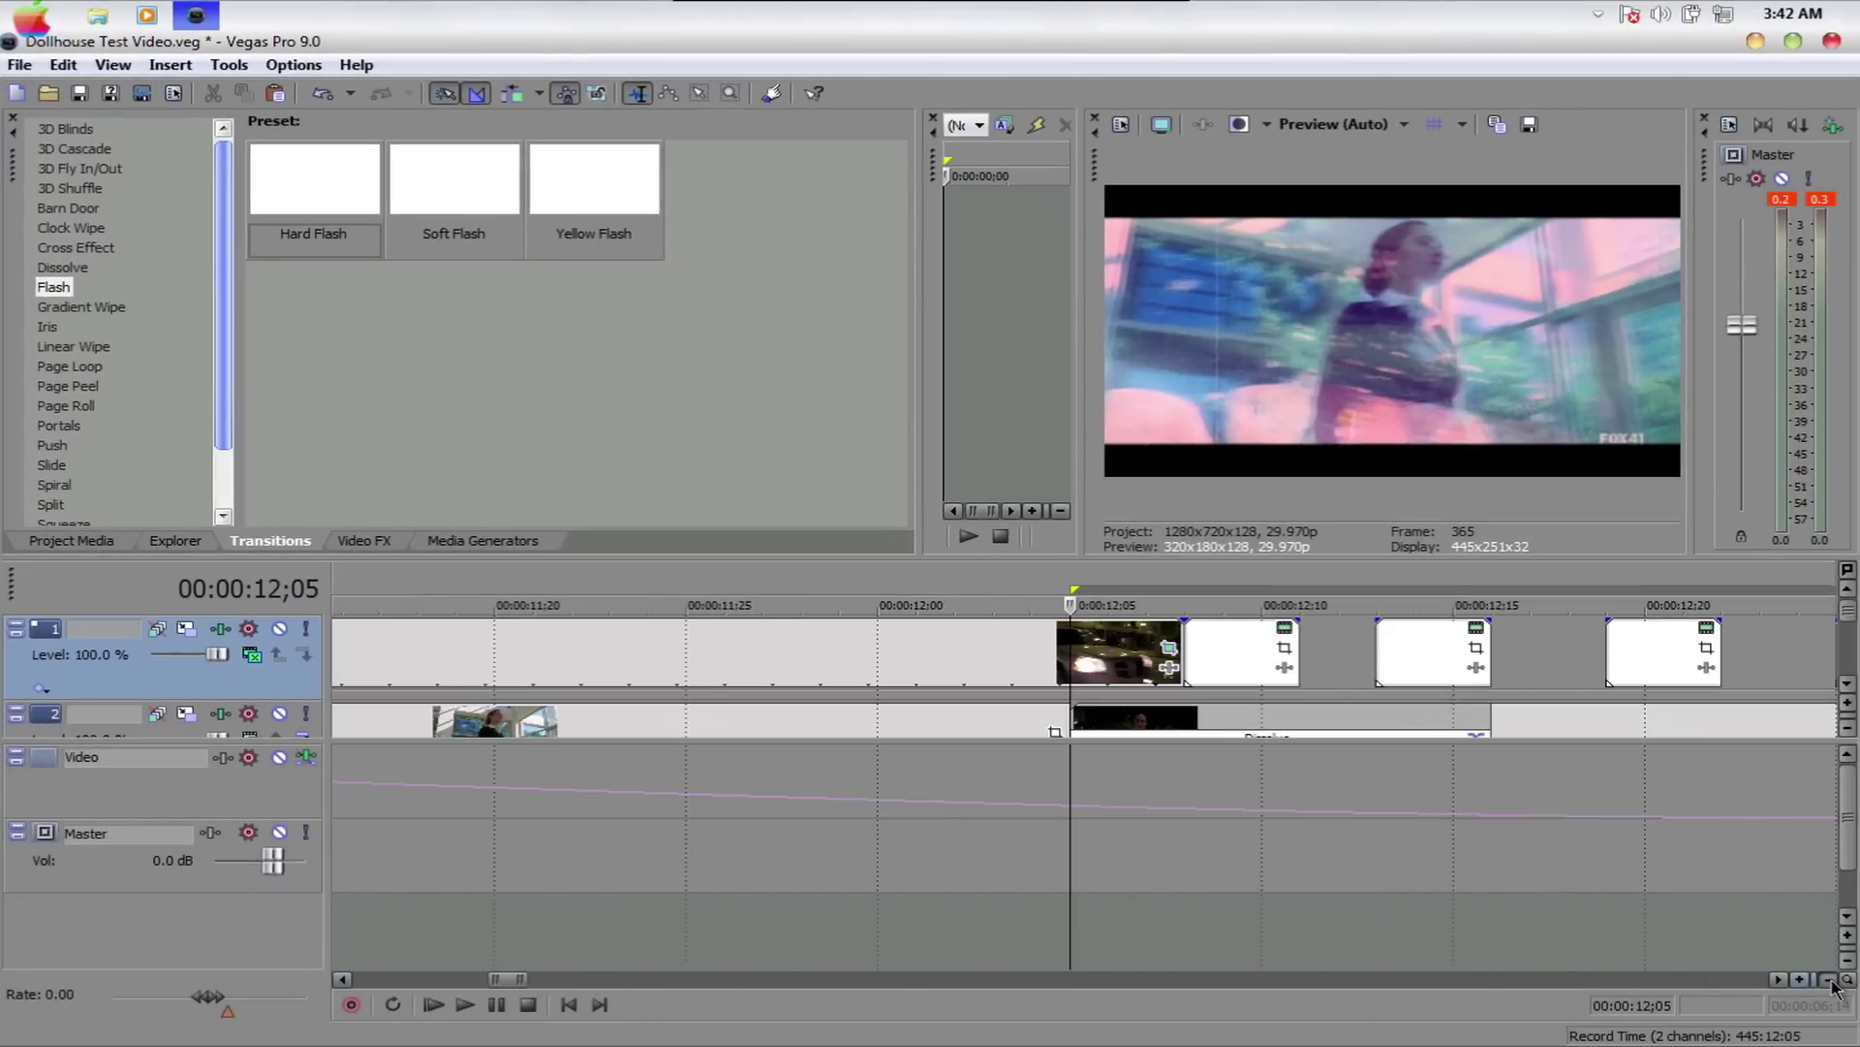
click(1828, 978)
click(1828, 979)
click(1828, 979)
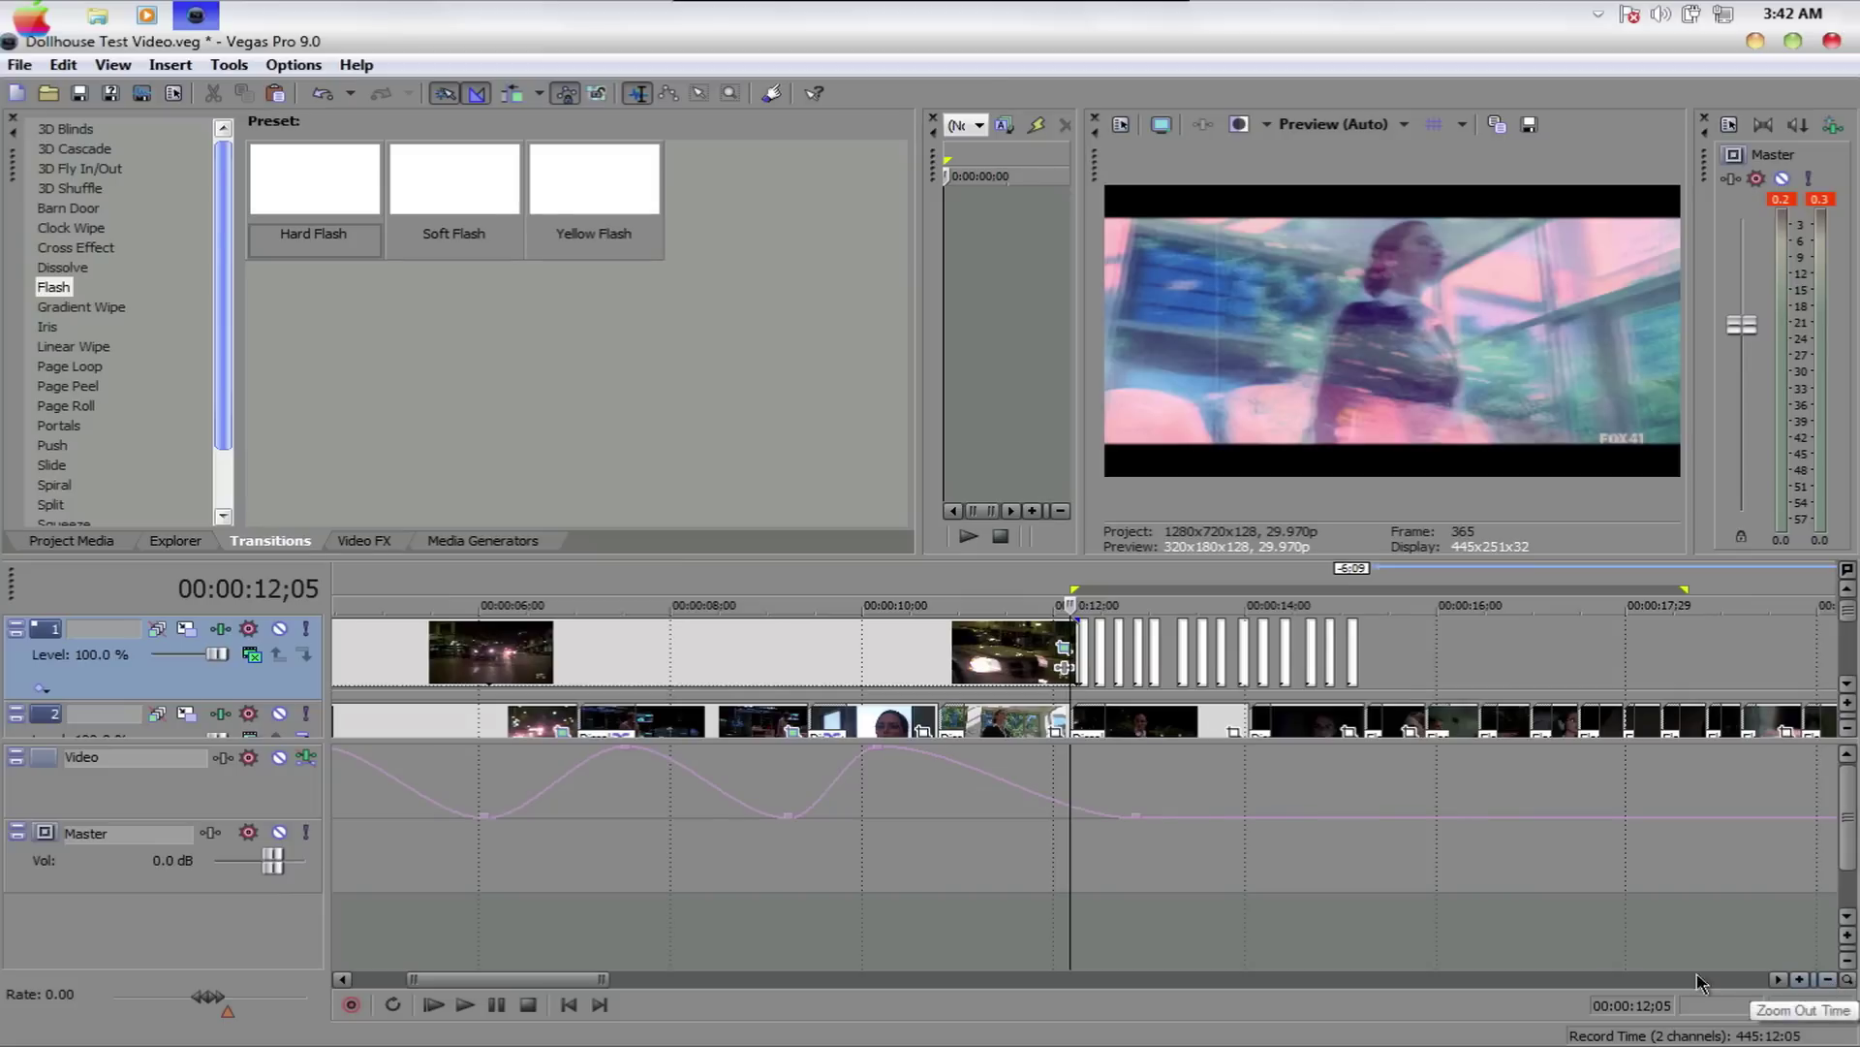
click(1337, 775)
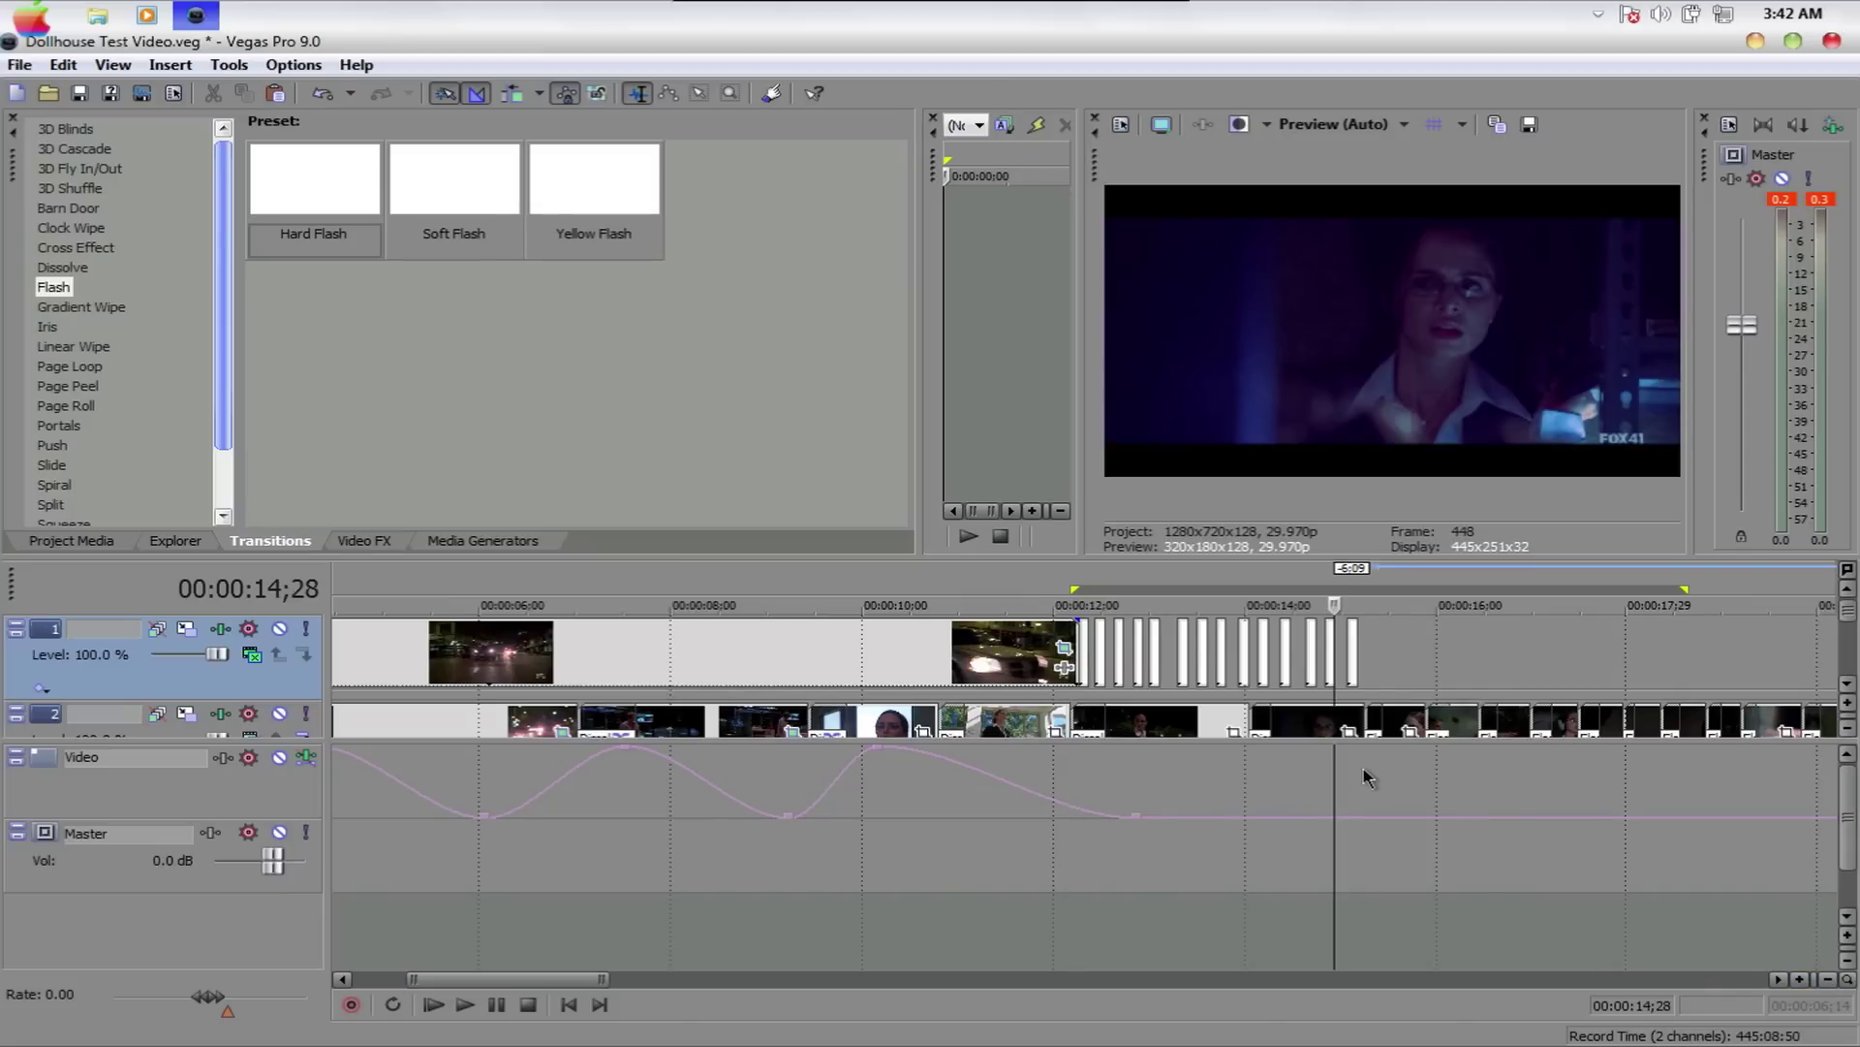
click(1381, 778)
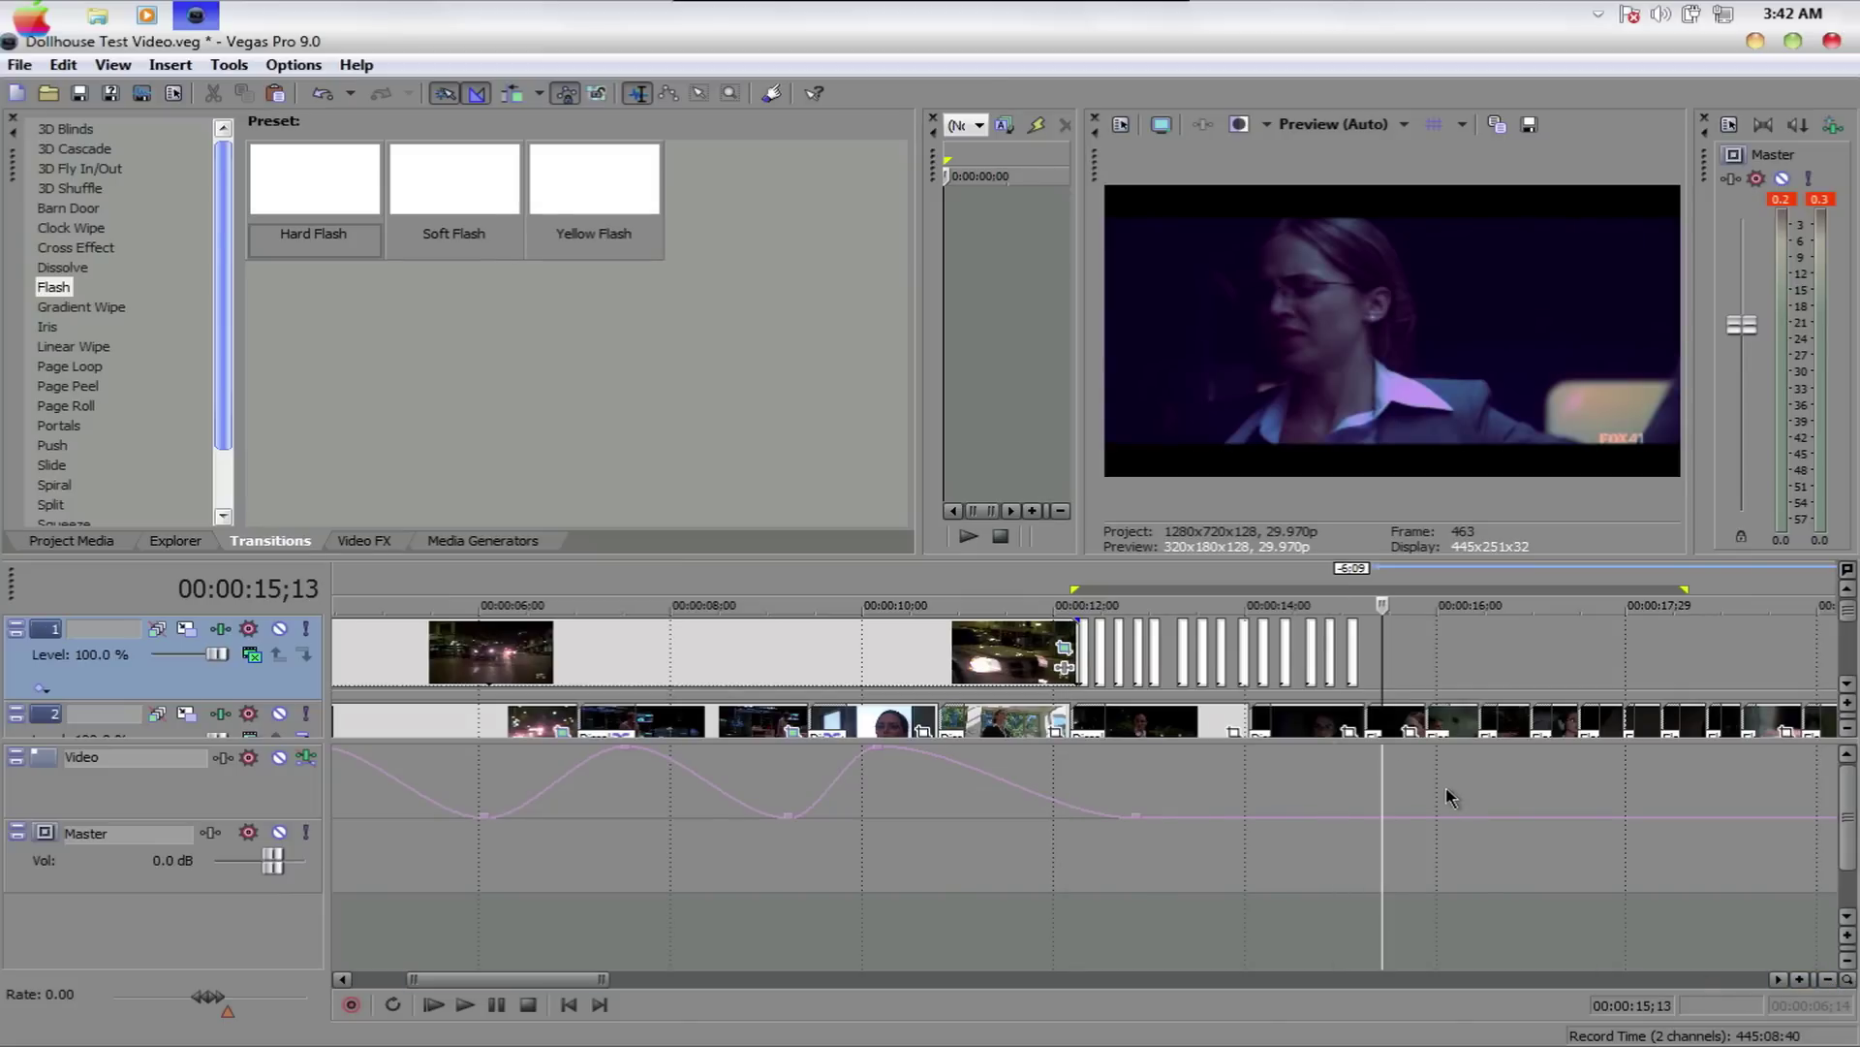
click(1779, 979)
click(1779, 980)
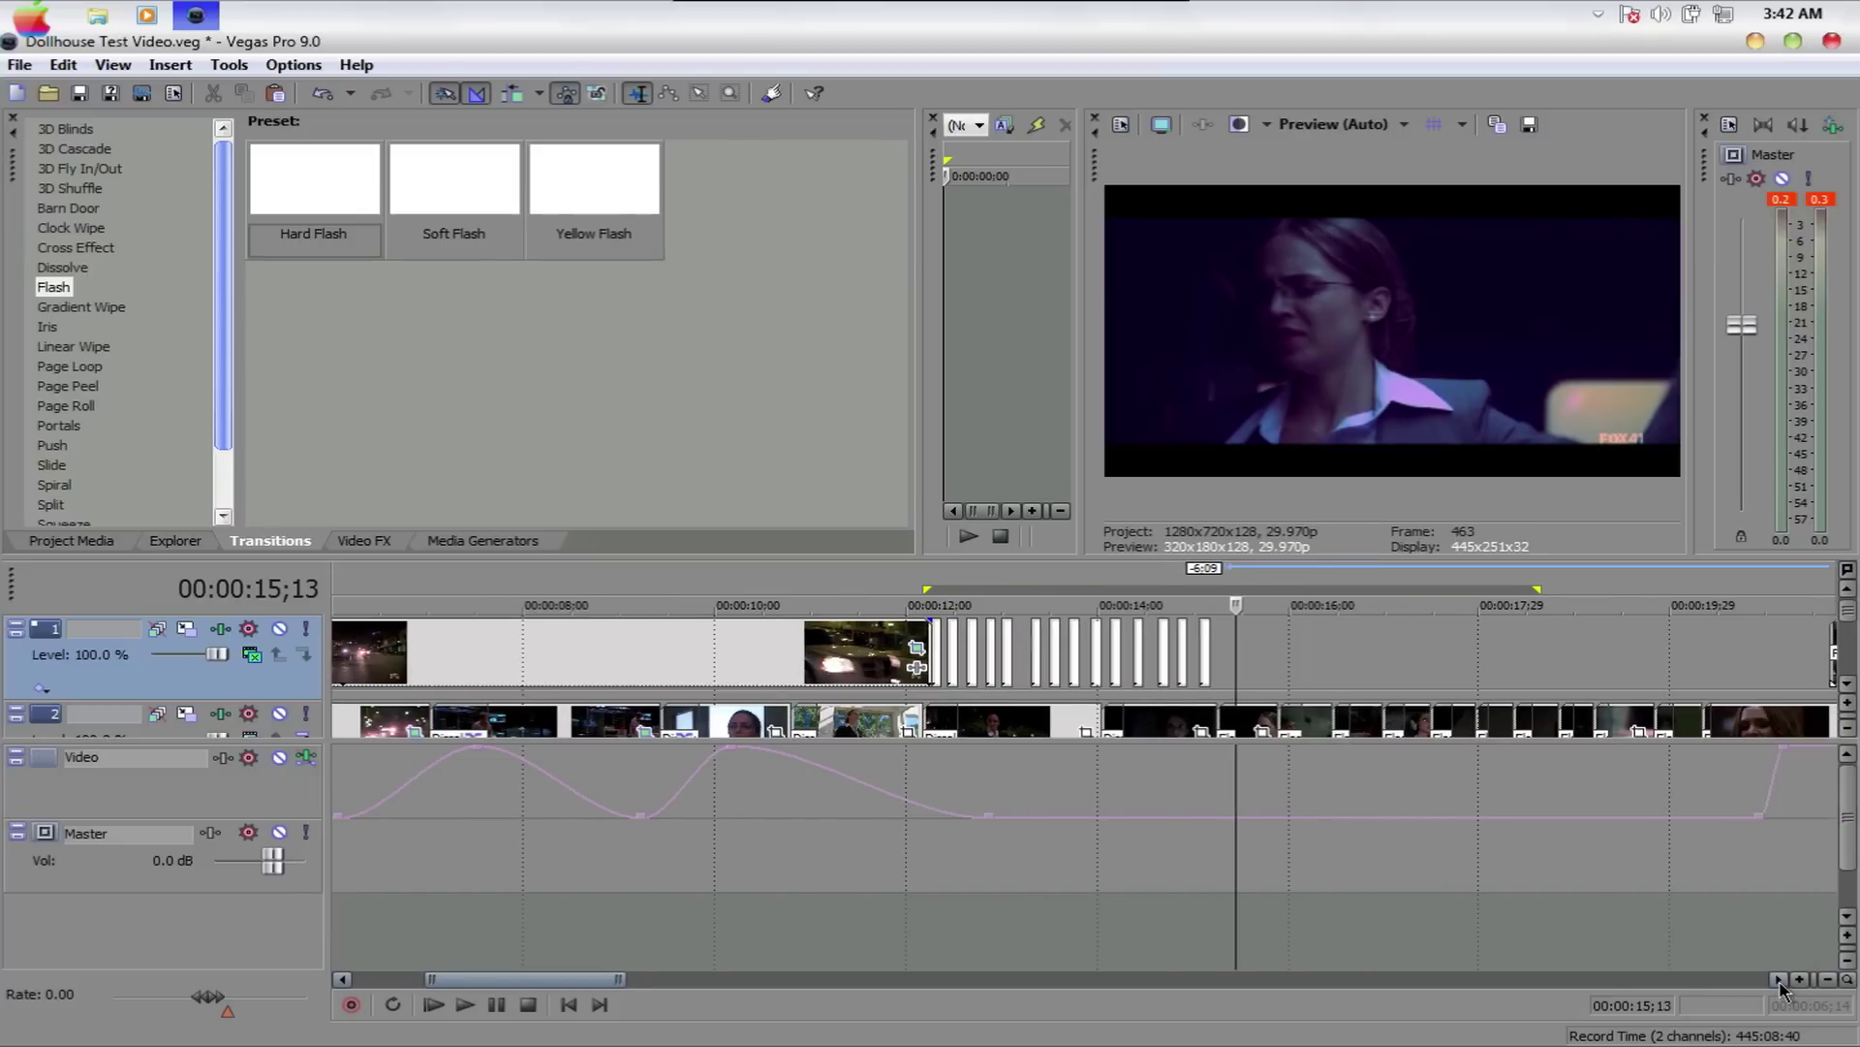
click(1779, 979)
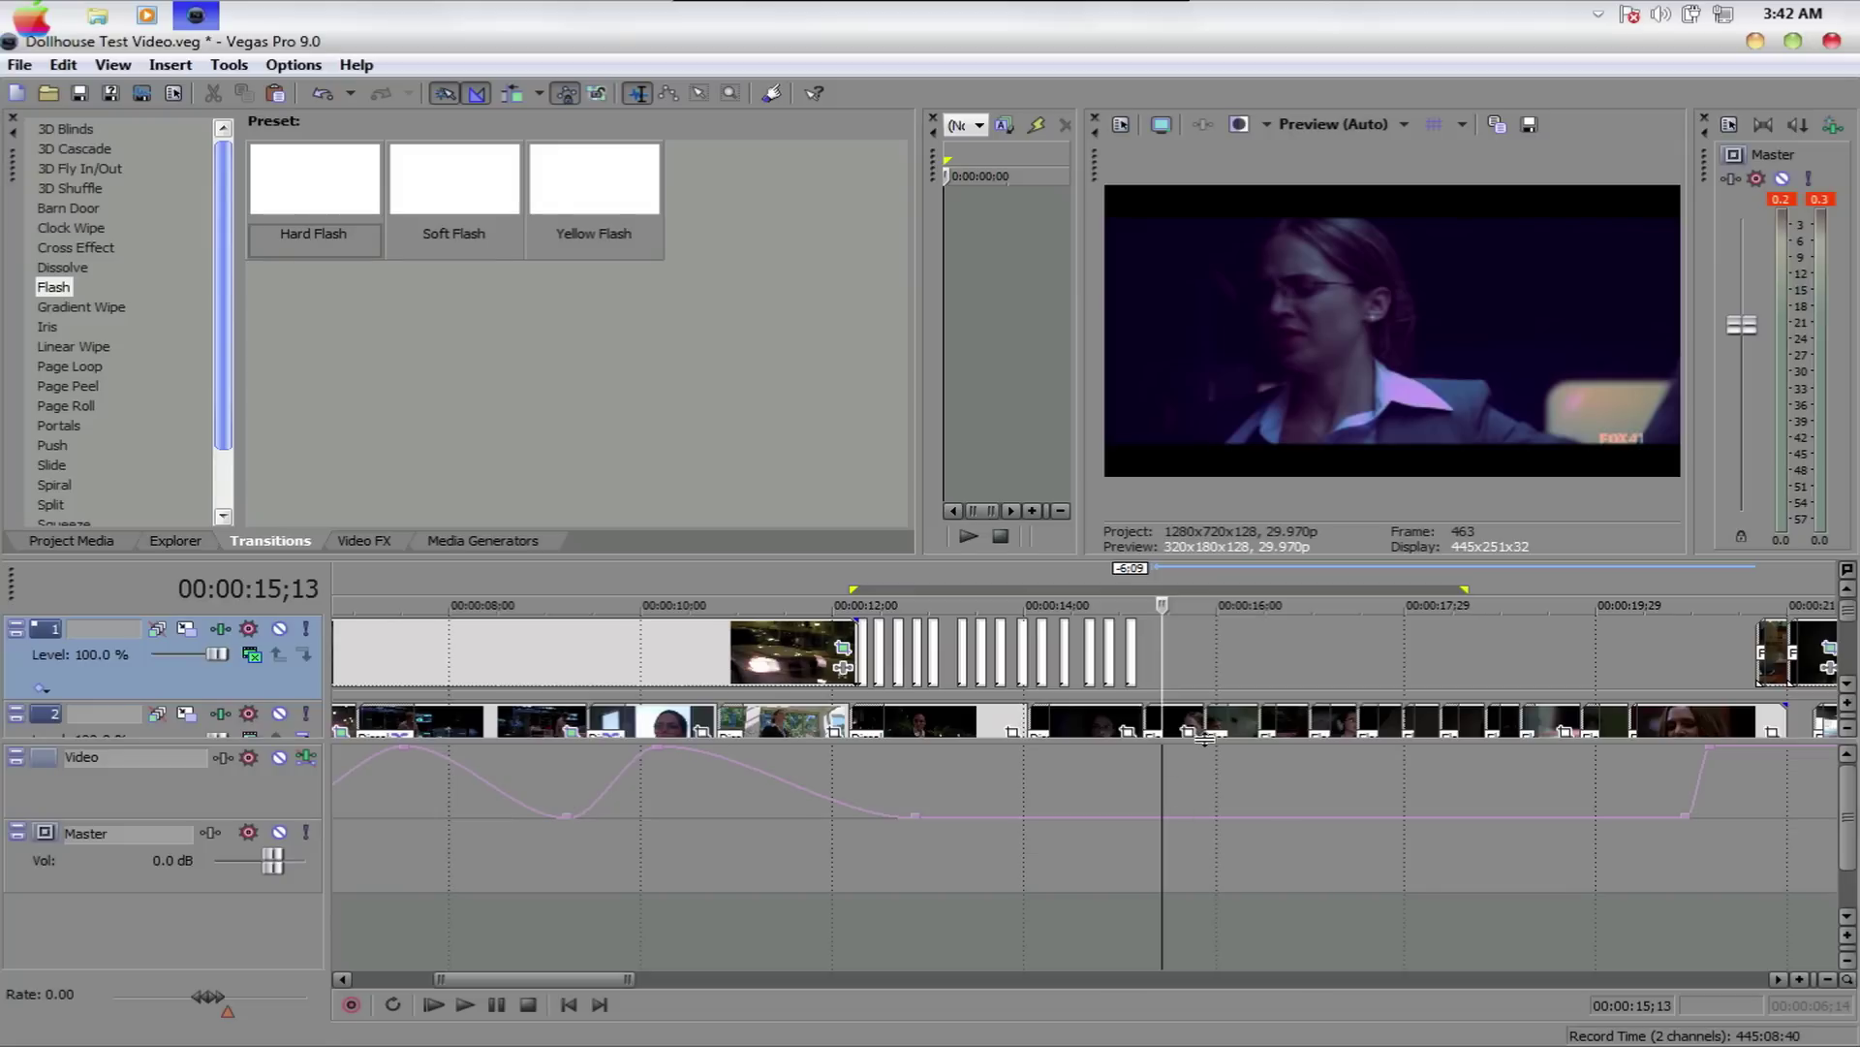
Enlarge video track 2, select 14;28 to 16;24, and zoom in on that range
drag(1205, 738, 1193, 822)
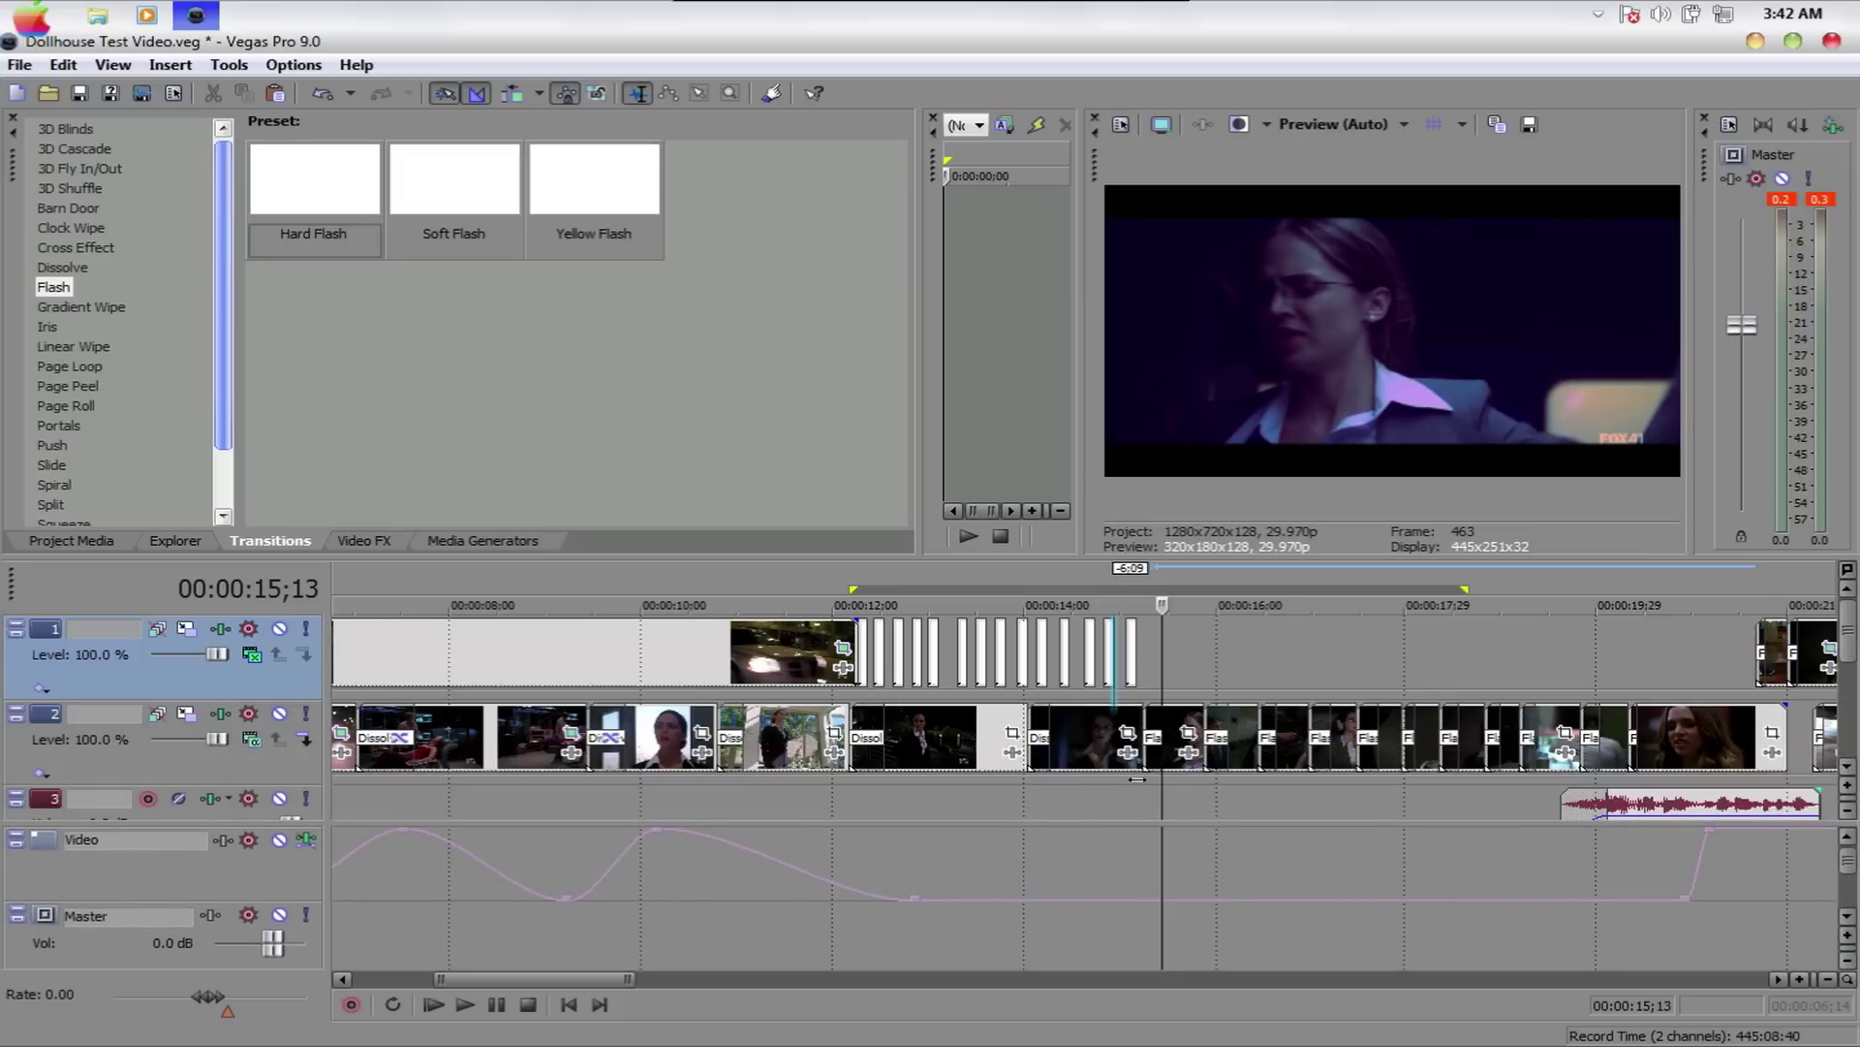
drag(1115, 789, 1780, 793)
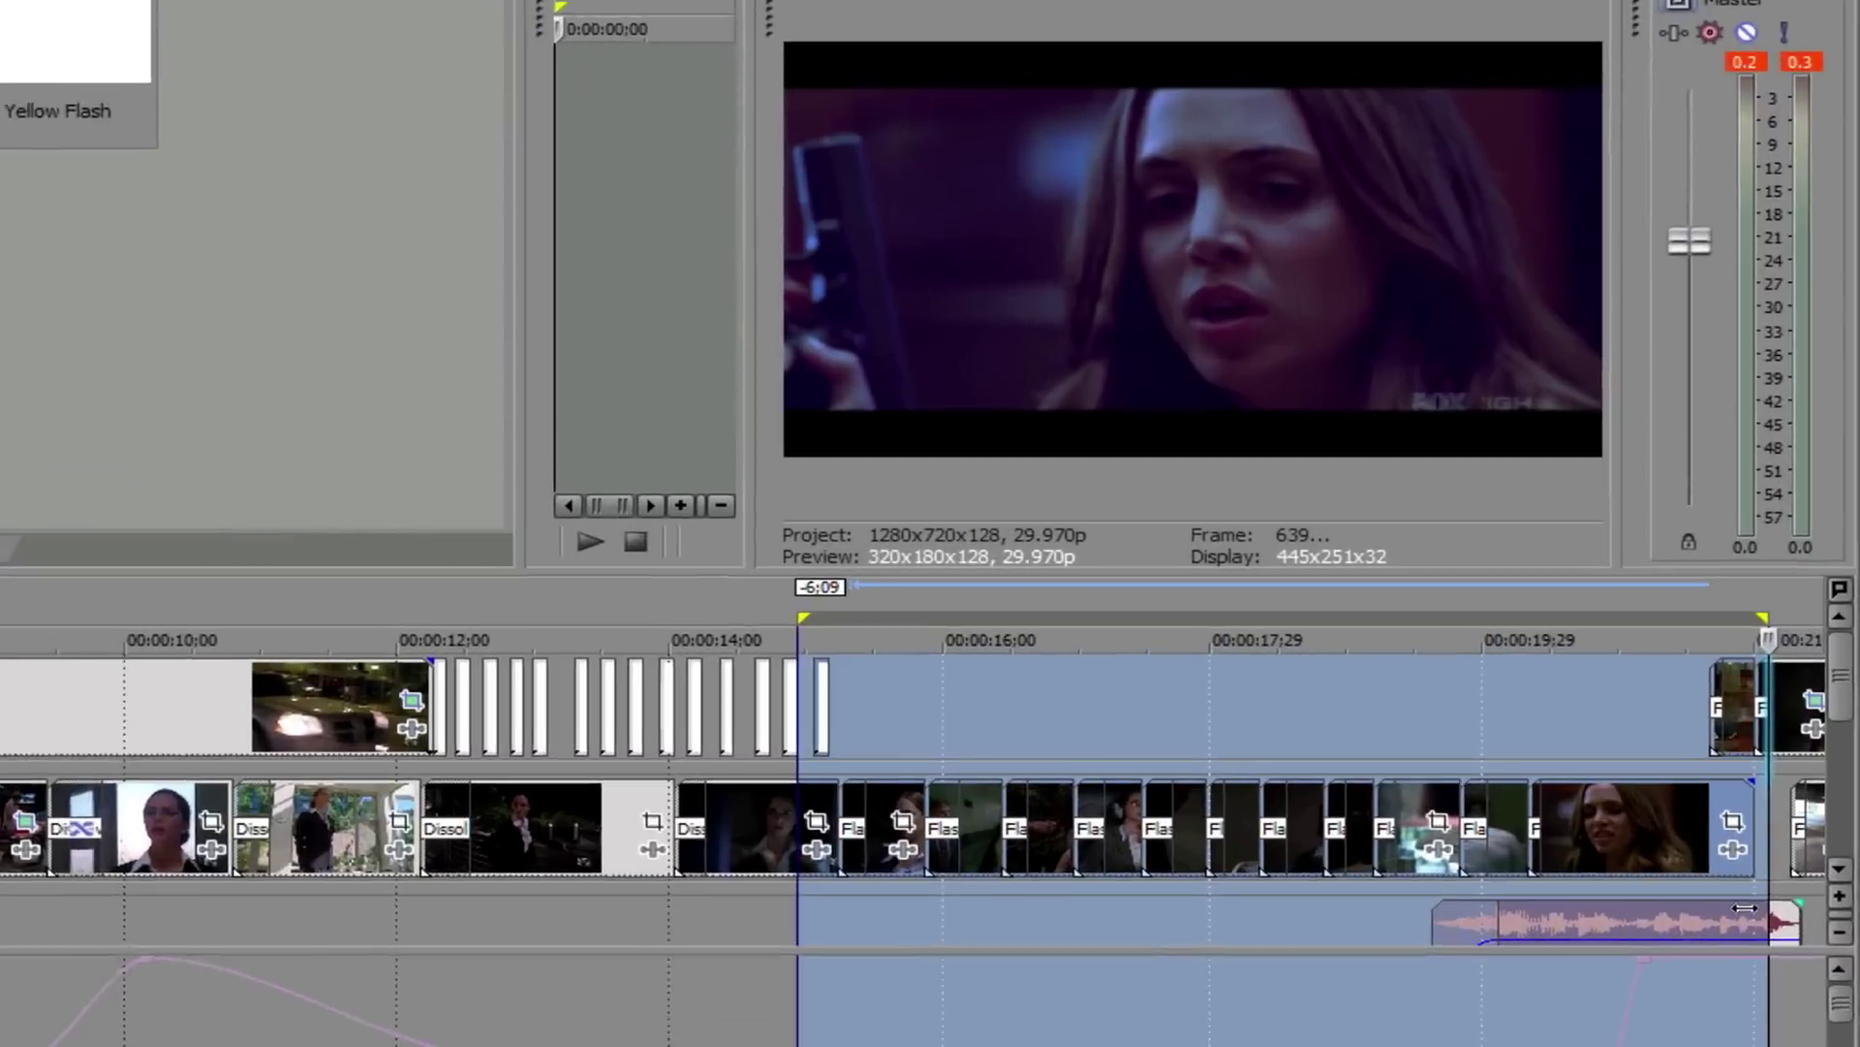
mouse_move(1744, 908)
mouse_down()
mouse_move(1724, 911)
mouse_move(1757, 919)
mouse_up()
key(Up)
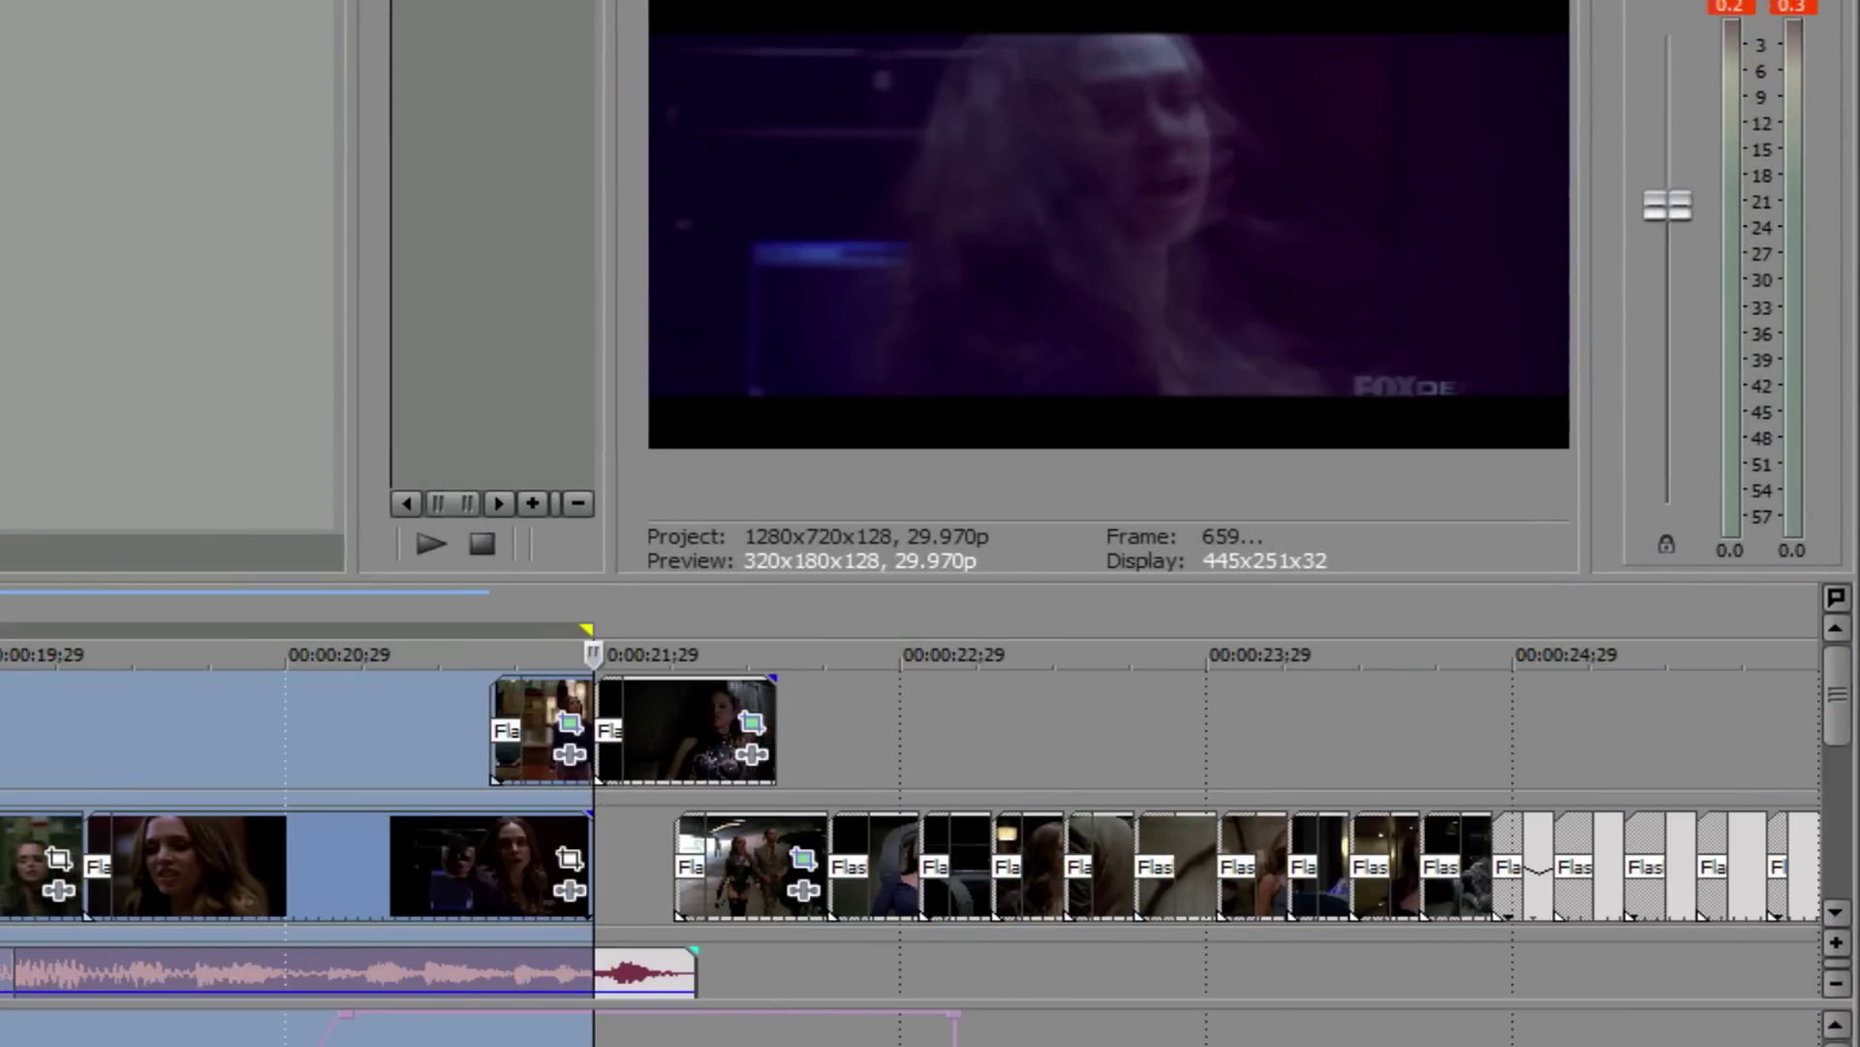
Zoom further into the Flash transitions, scroll back, and play the tightly cut clips
key(Up)
key(Up)
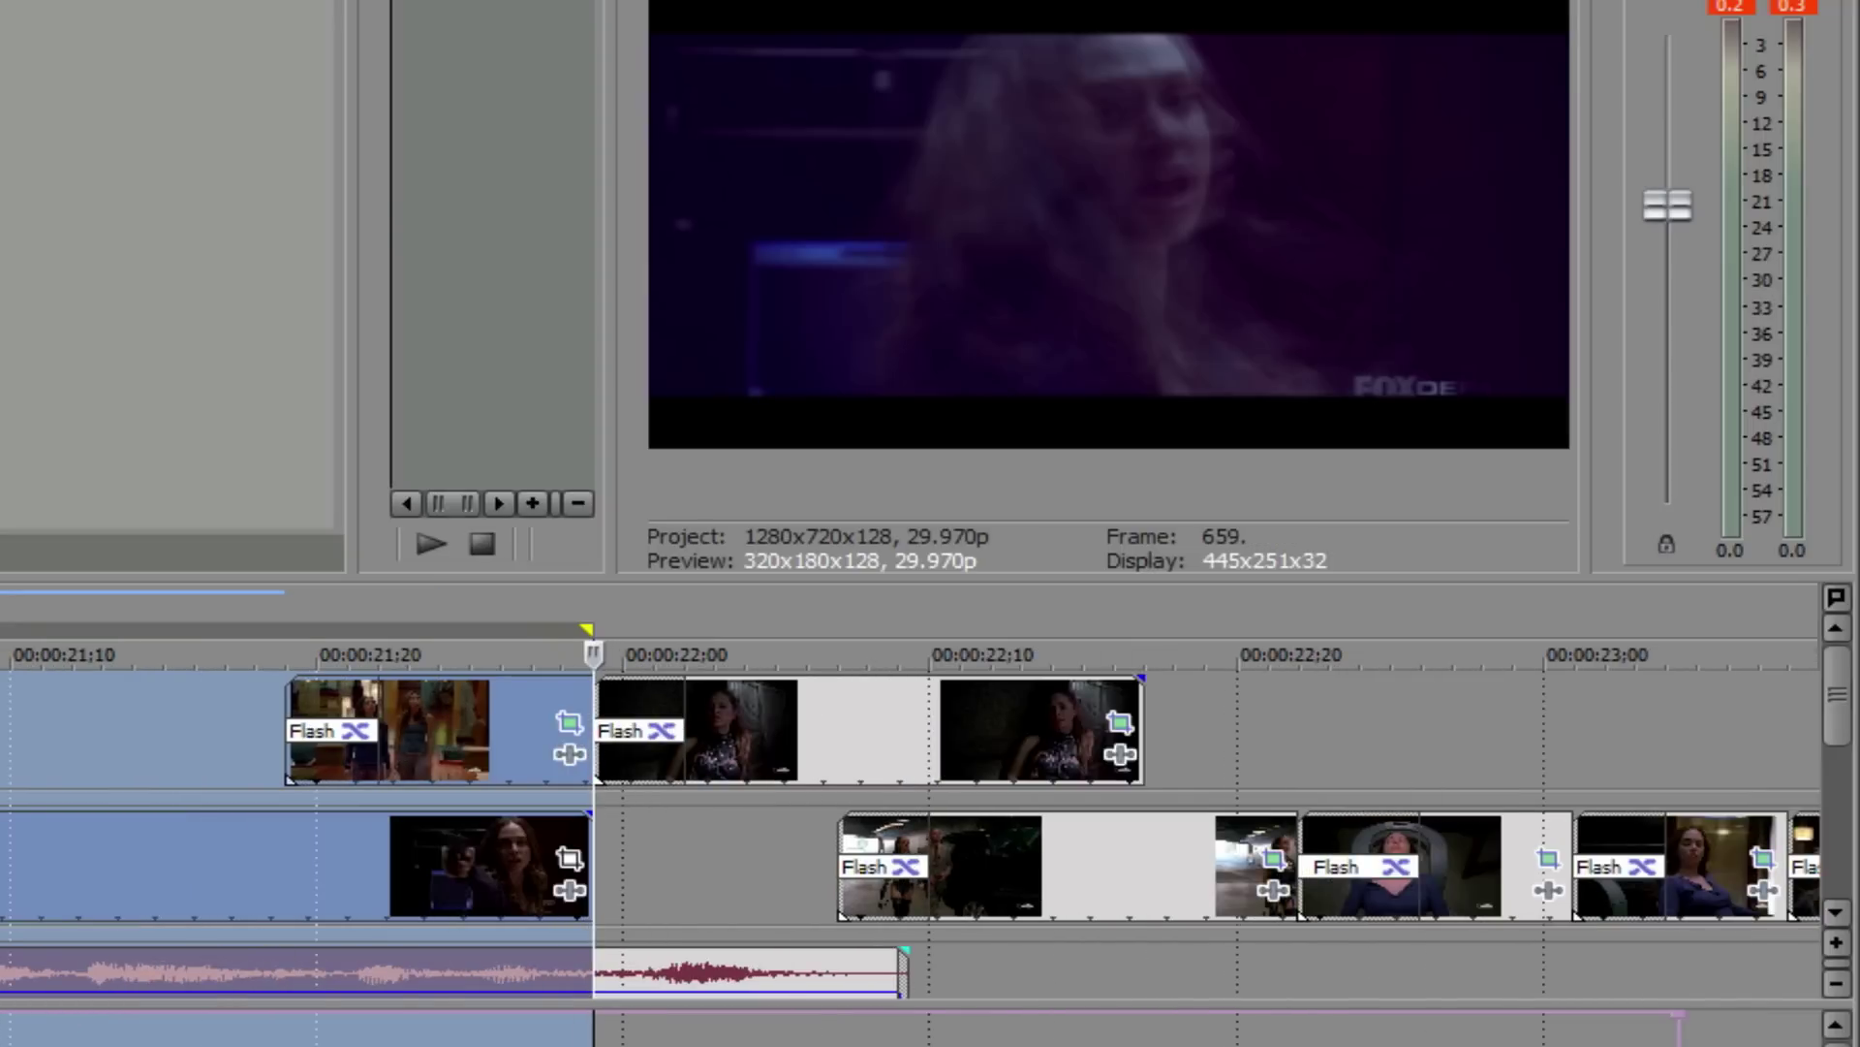
scroll(911, 795, left, 5)
scroll(911, 795, left, 15)
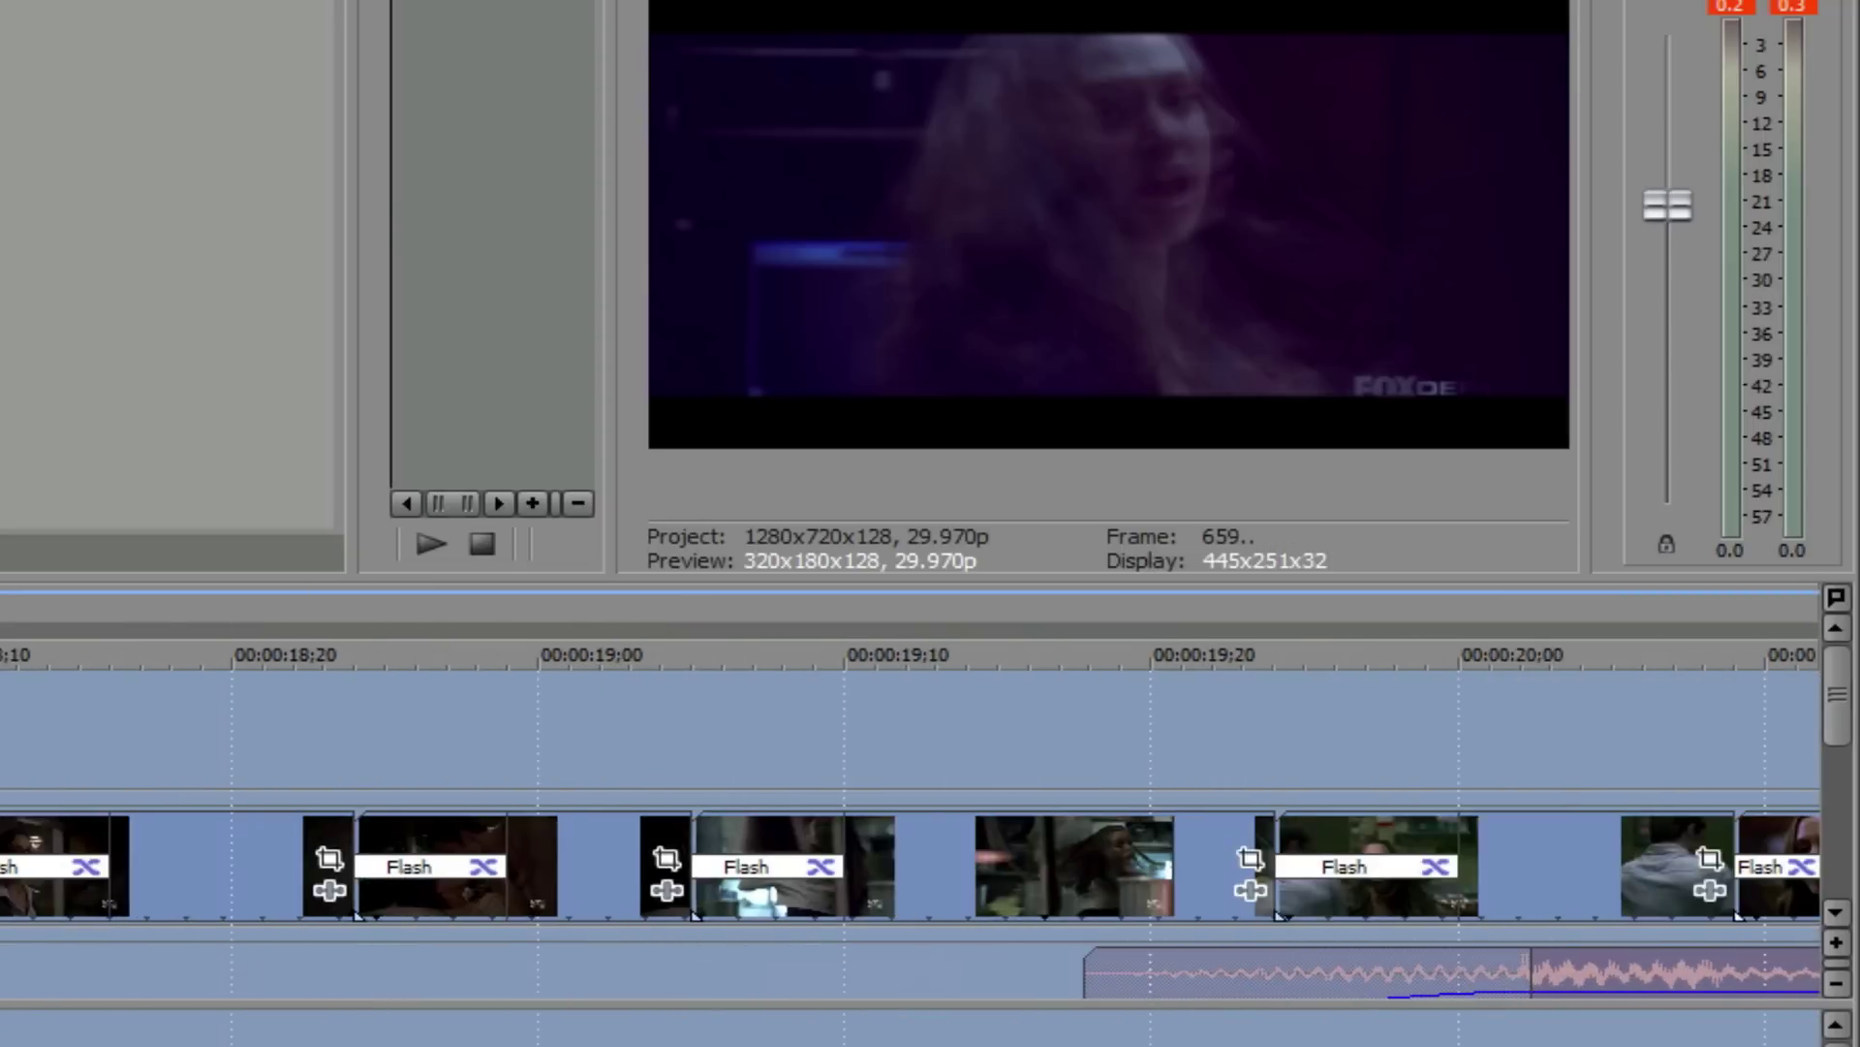
key(space)
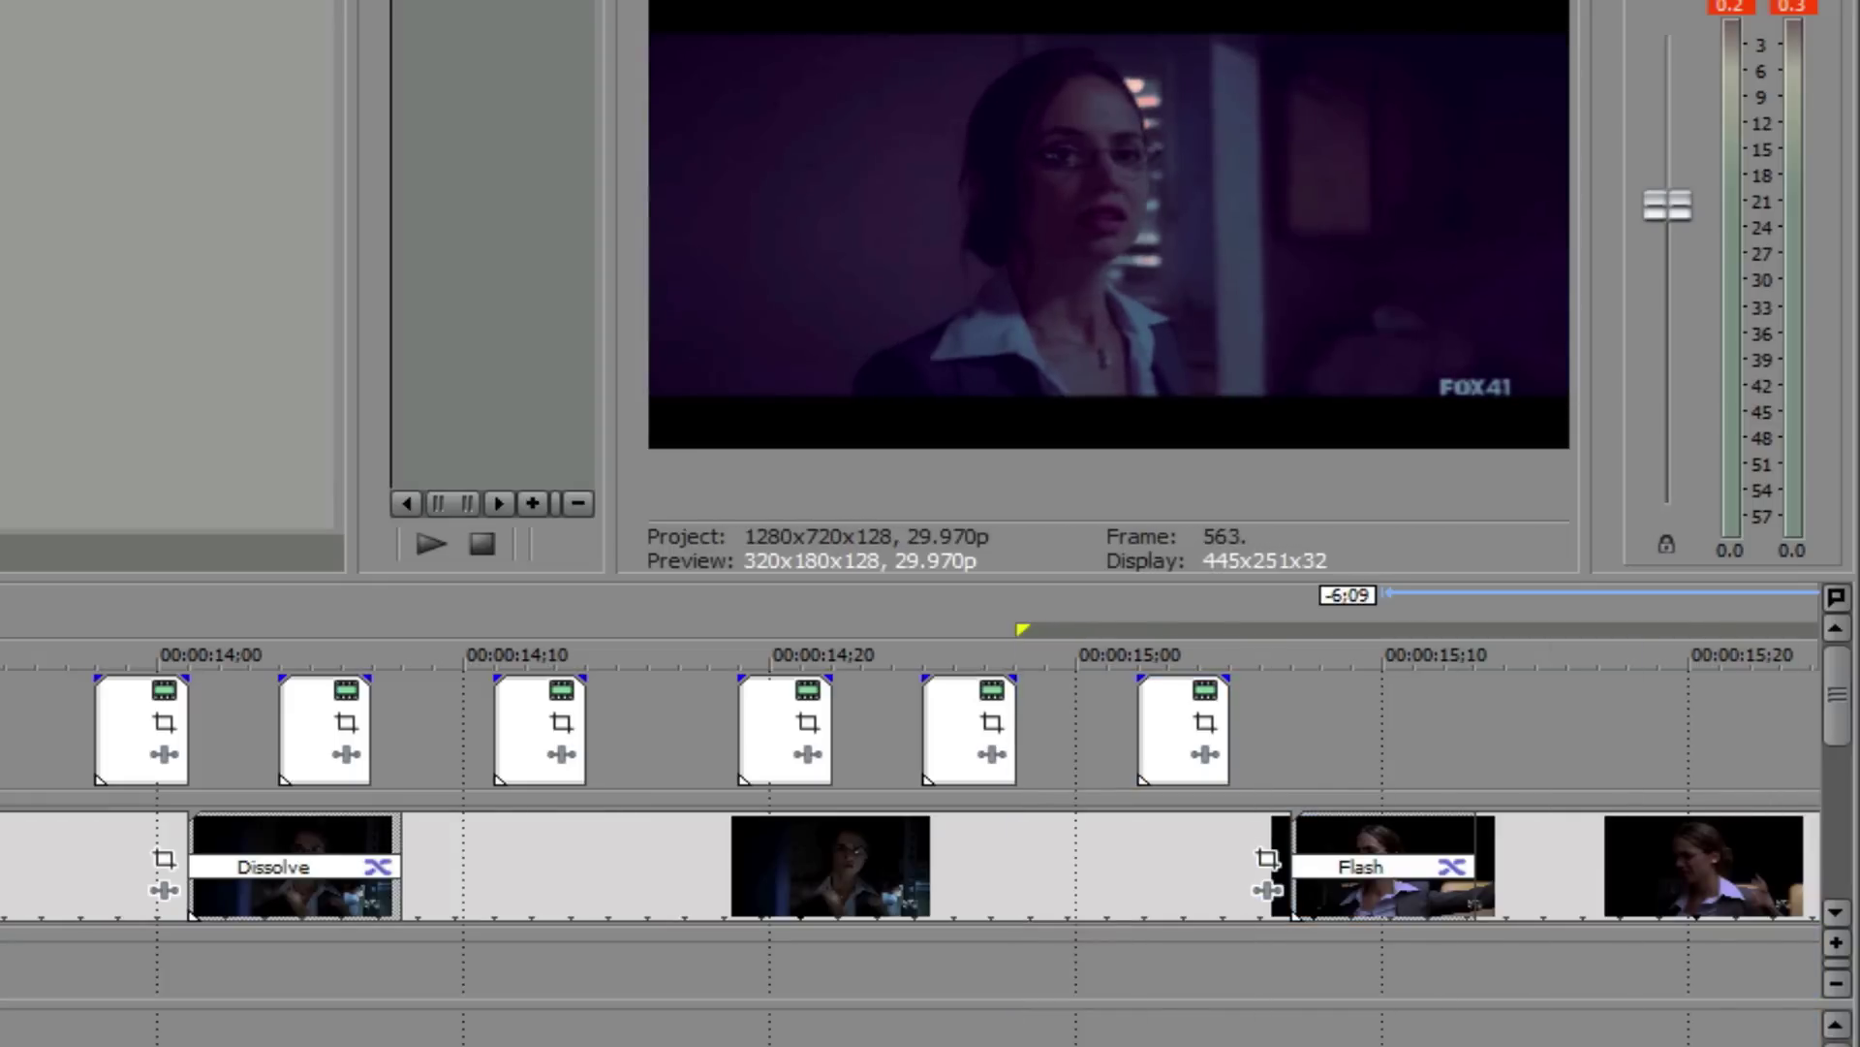
scroll(397, 984, down, 6)
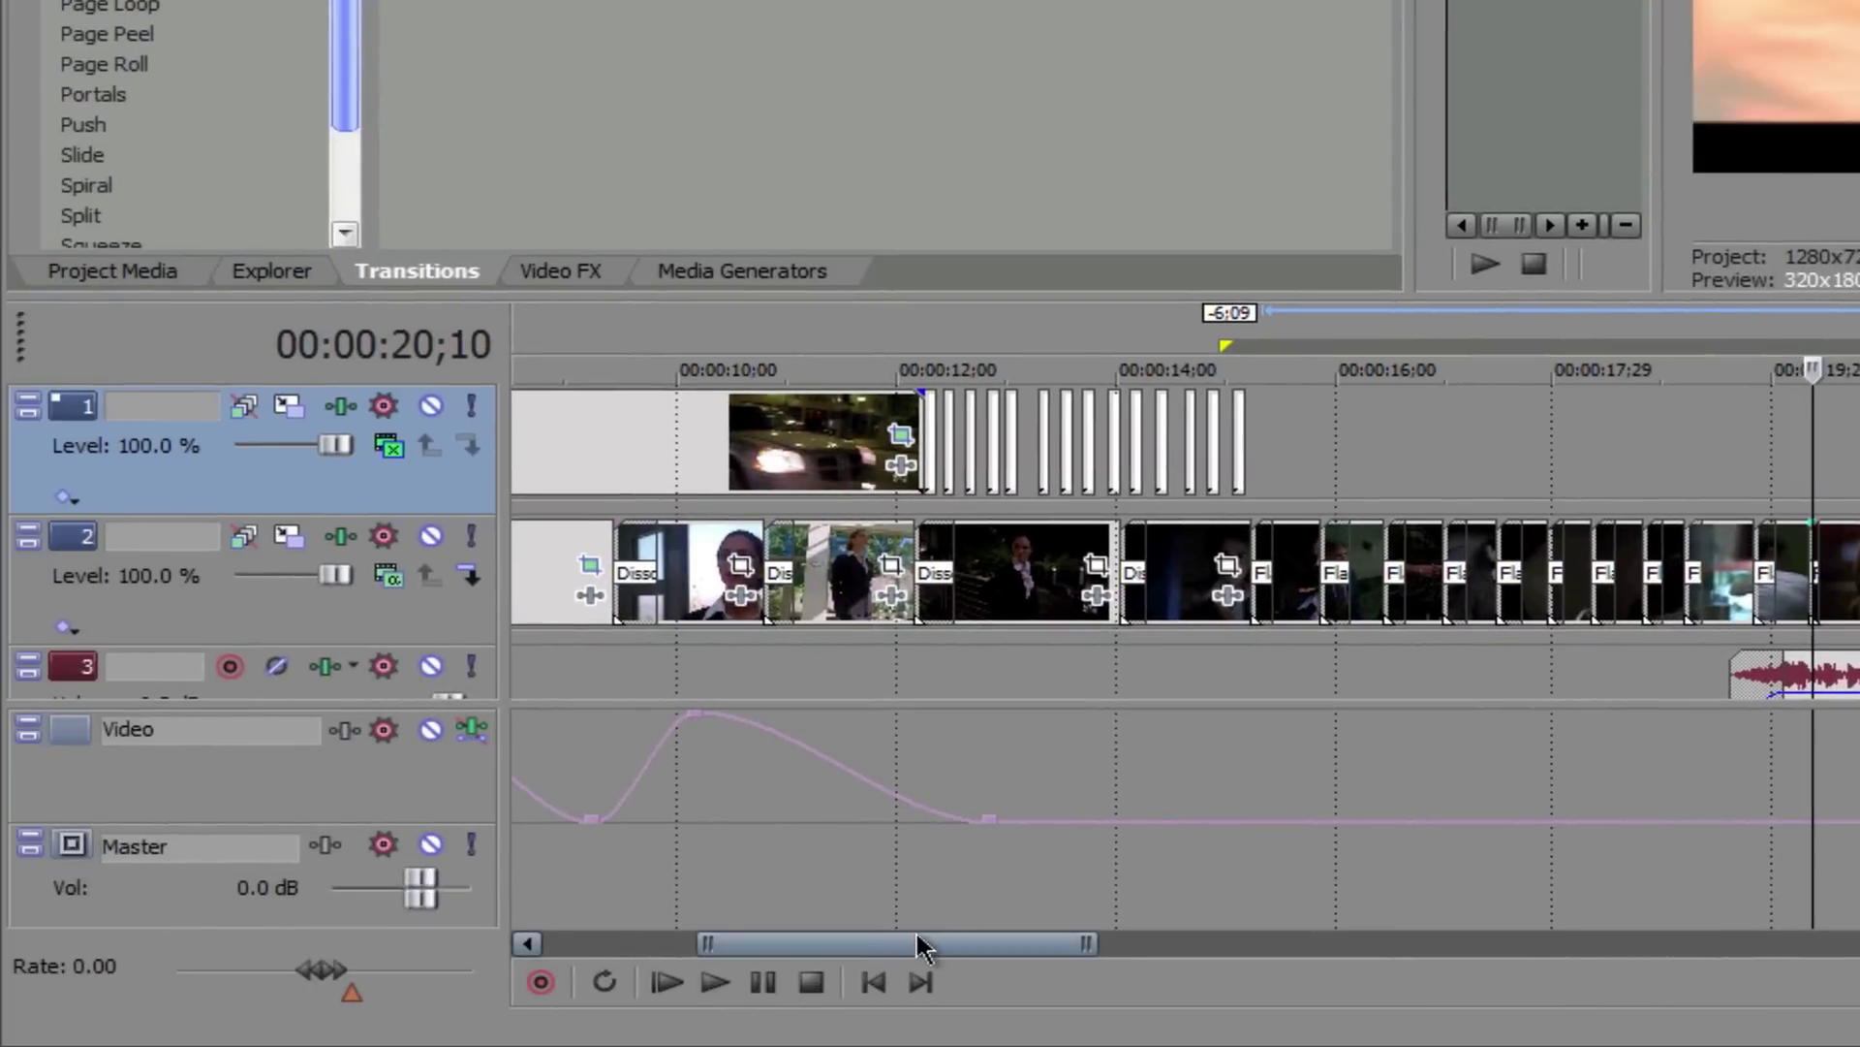
Scroll the timeline to the project start, revealing the video bus's wavy Motion Blur envelope
drag(916, 929, 775, 919)
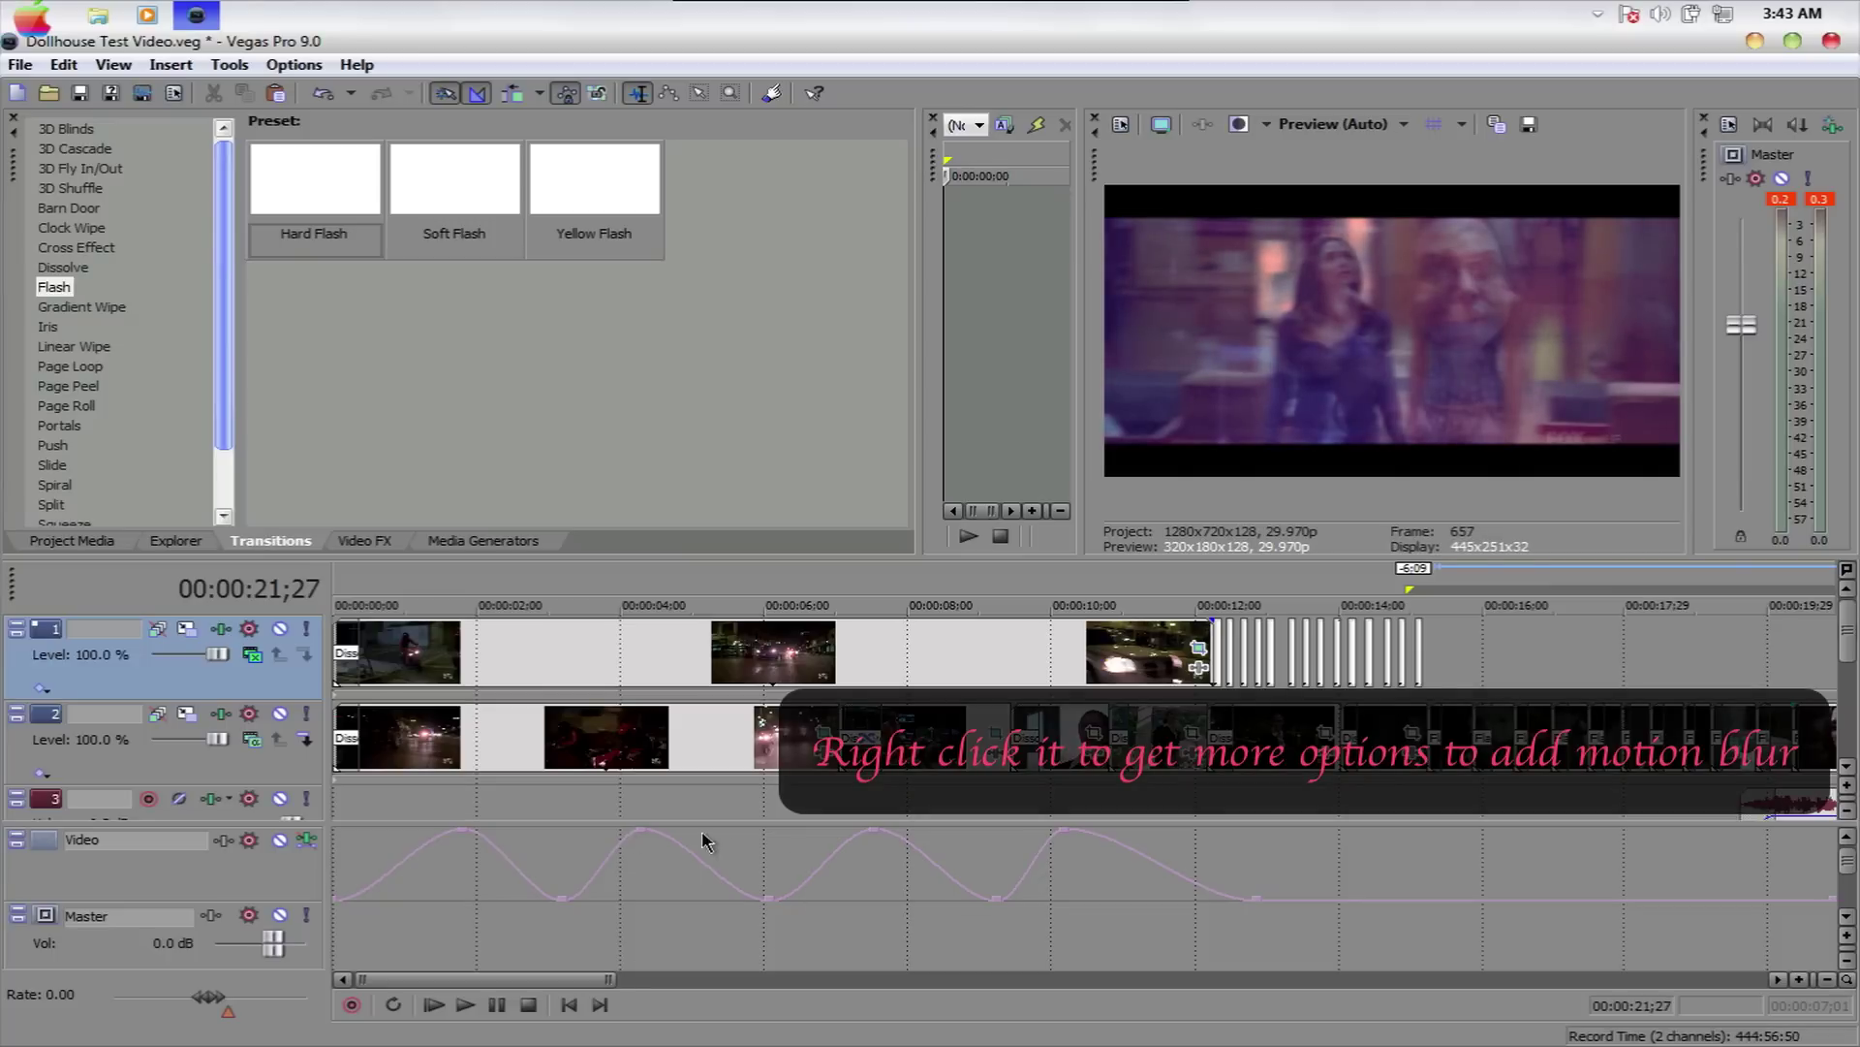
Stop playback and check that Motion Blur Amount is already ticked in the Video bus envelope menu
key(space)
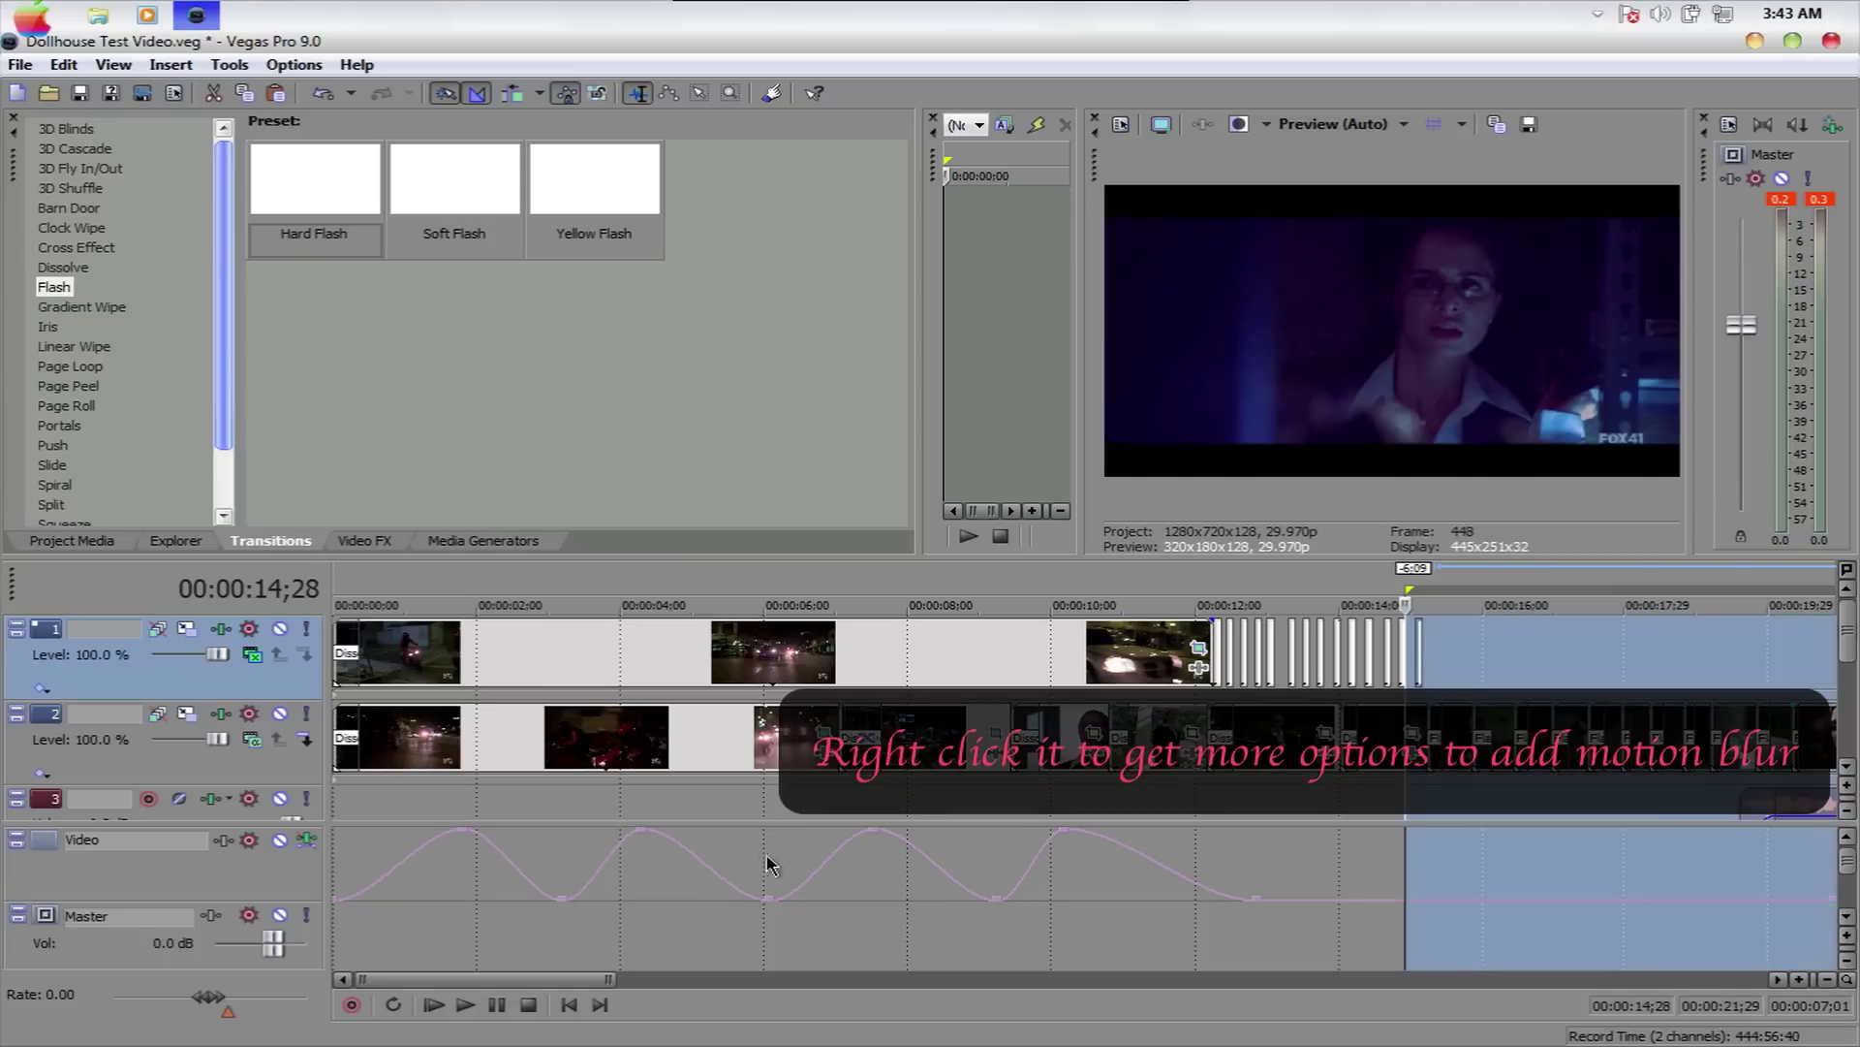
right_click(766, 849)
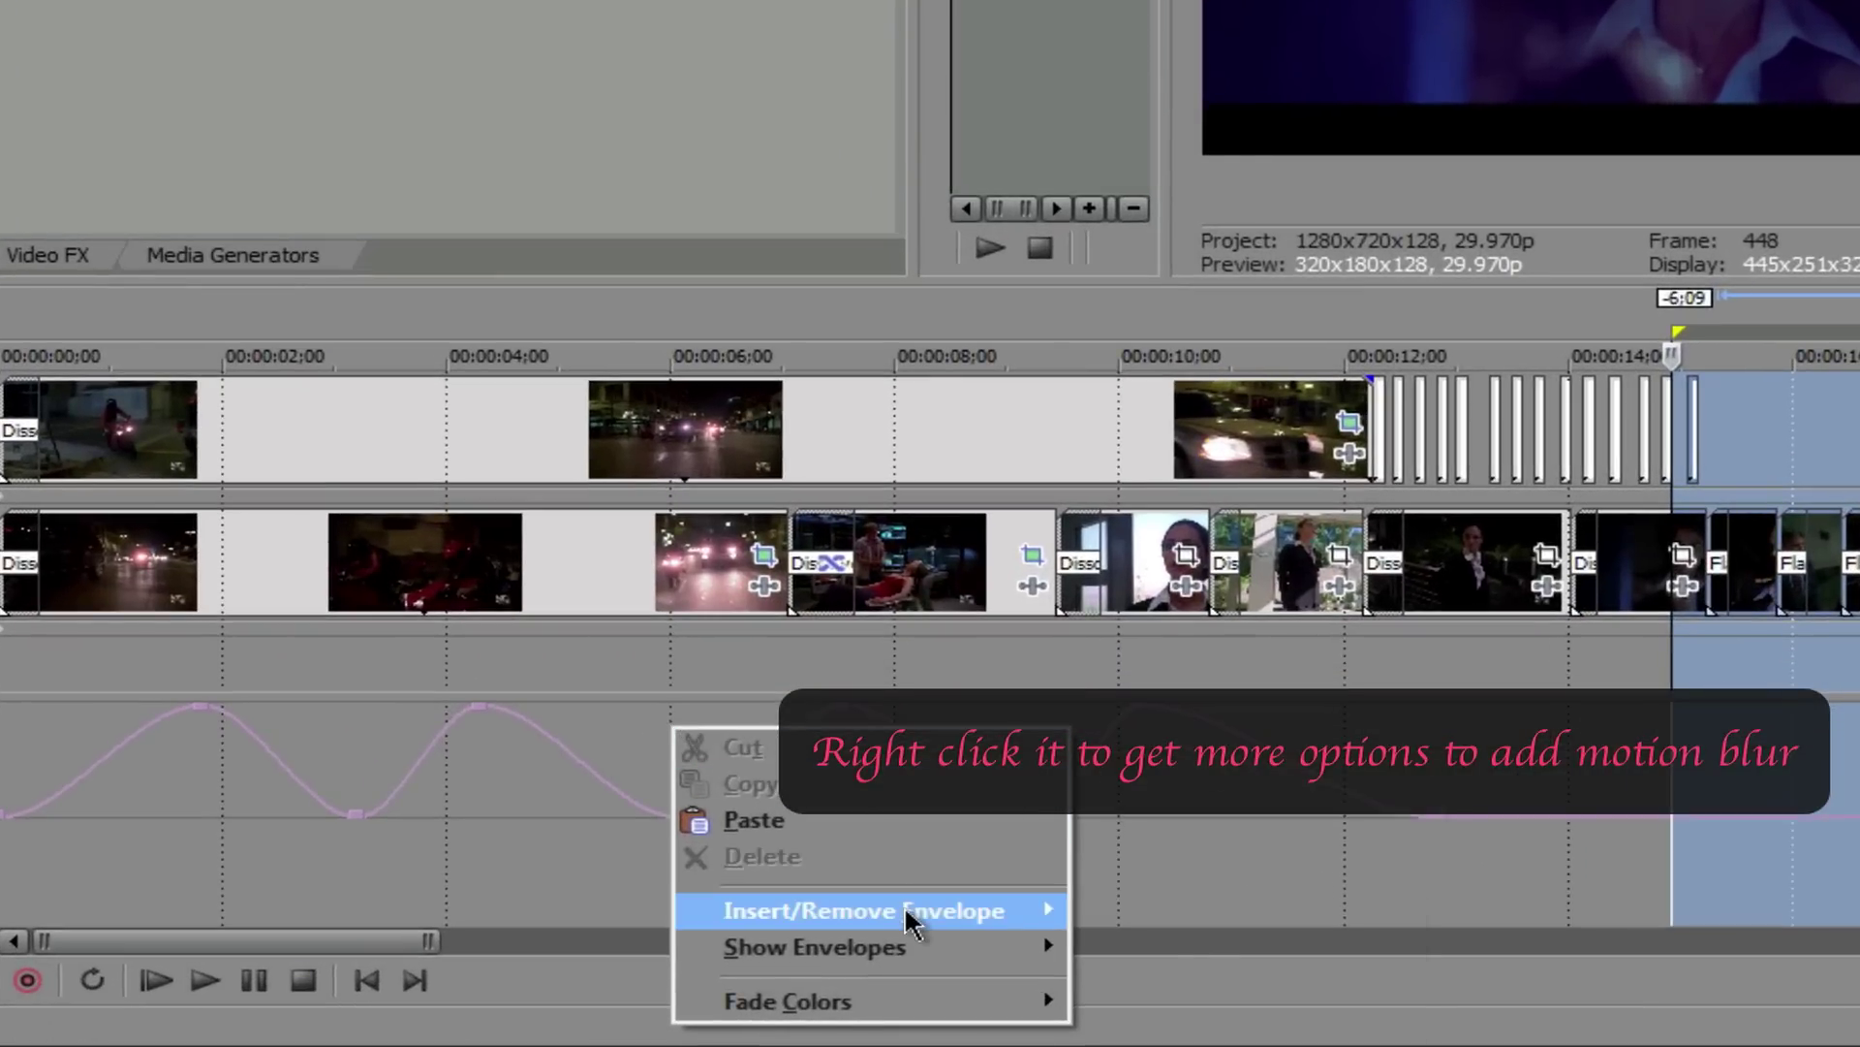
mouse_move(911, 921)
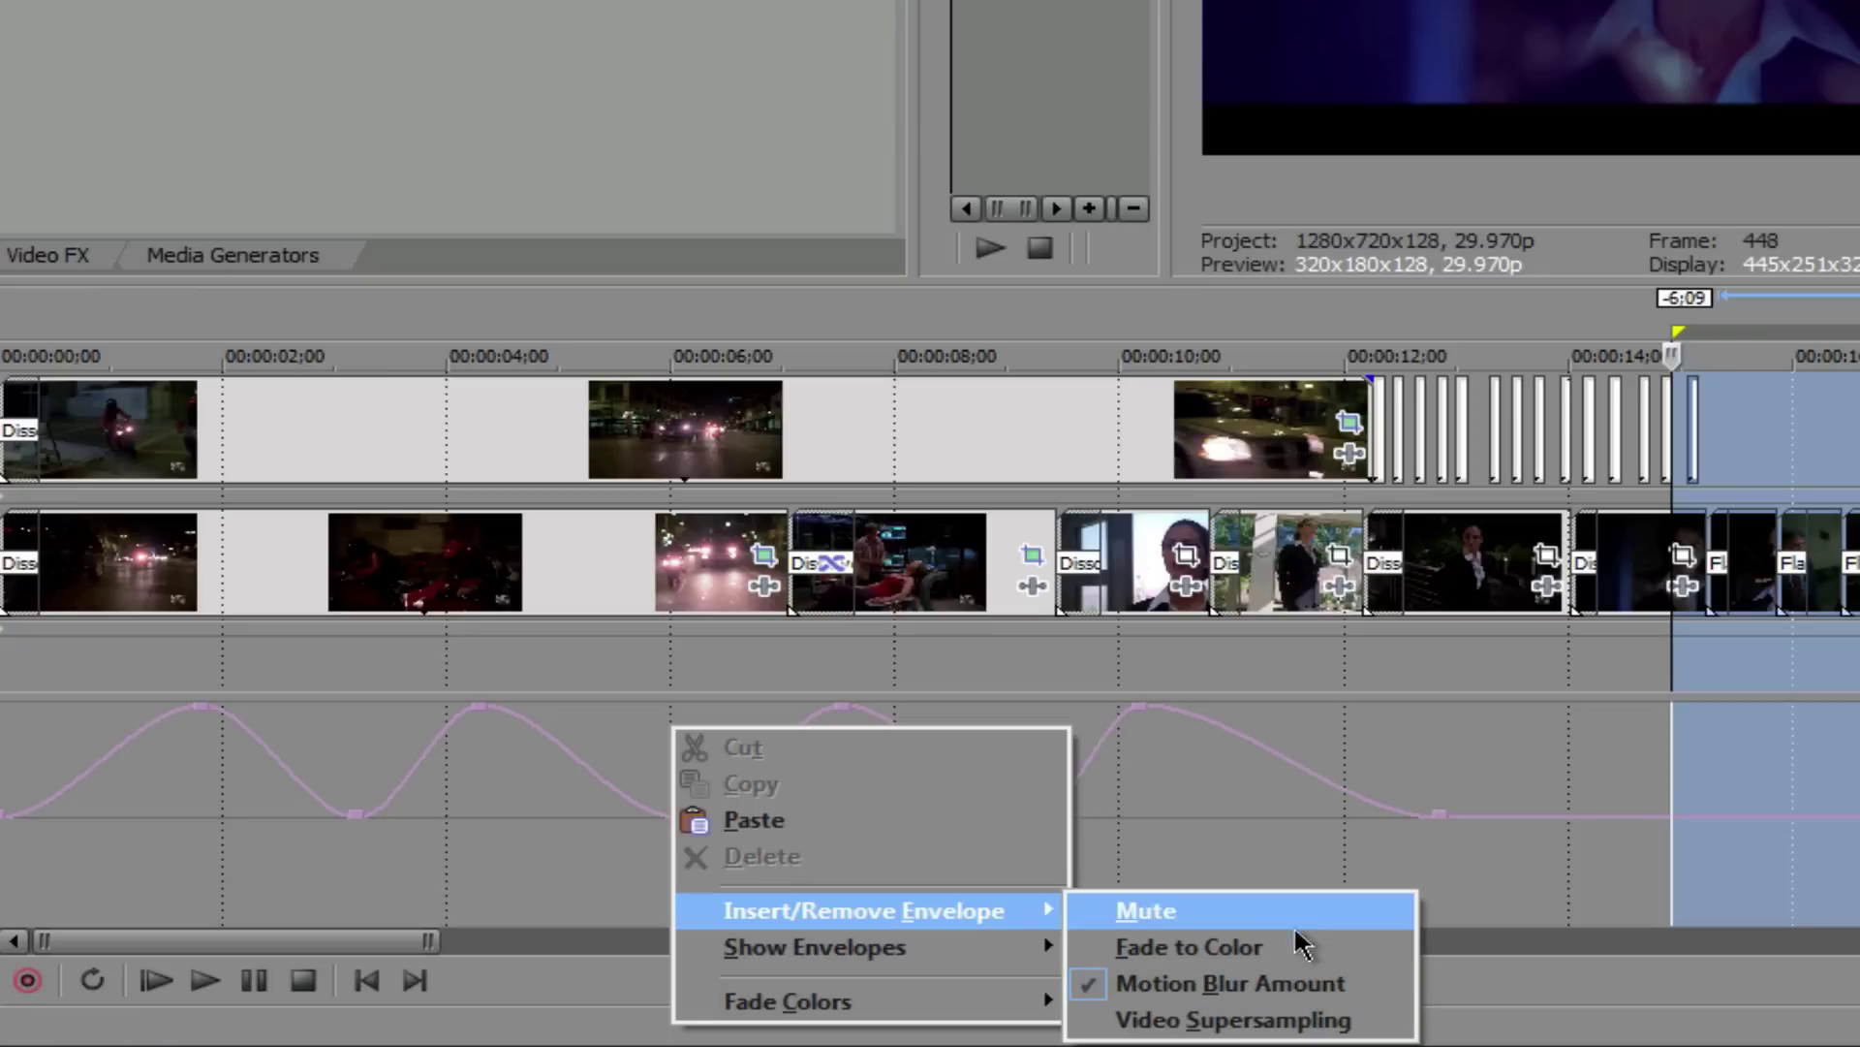
Add a Motion Blur envelope point at 00:00:14, adjust its level, and begin a selection near 8 seconds
click(1020, 659)
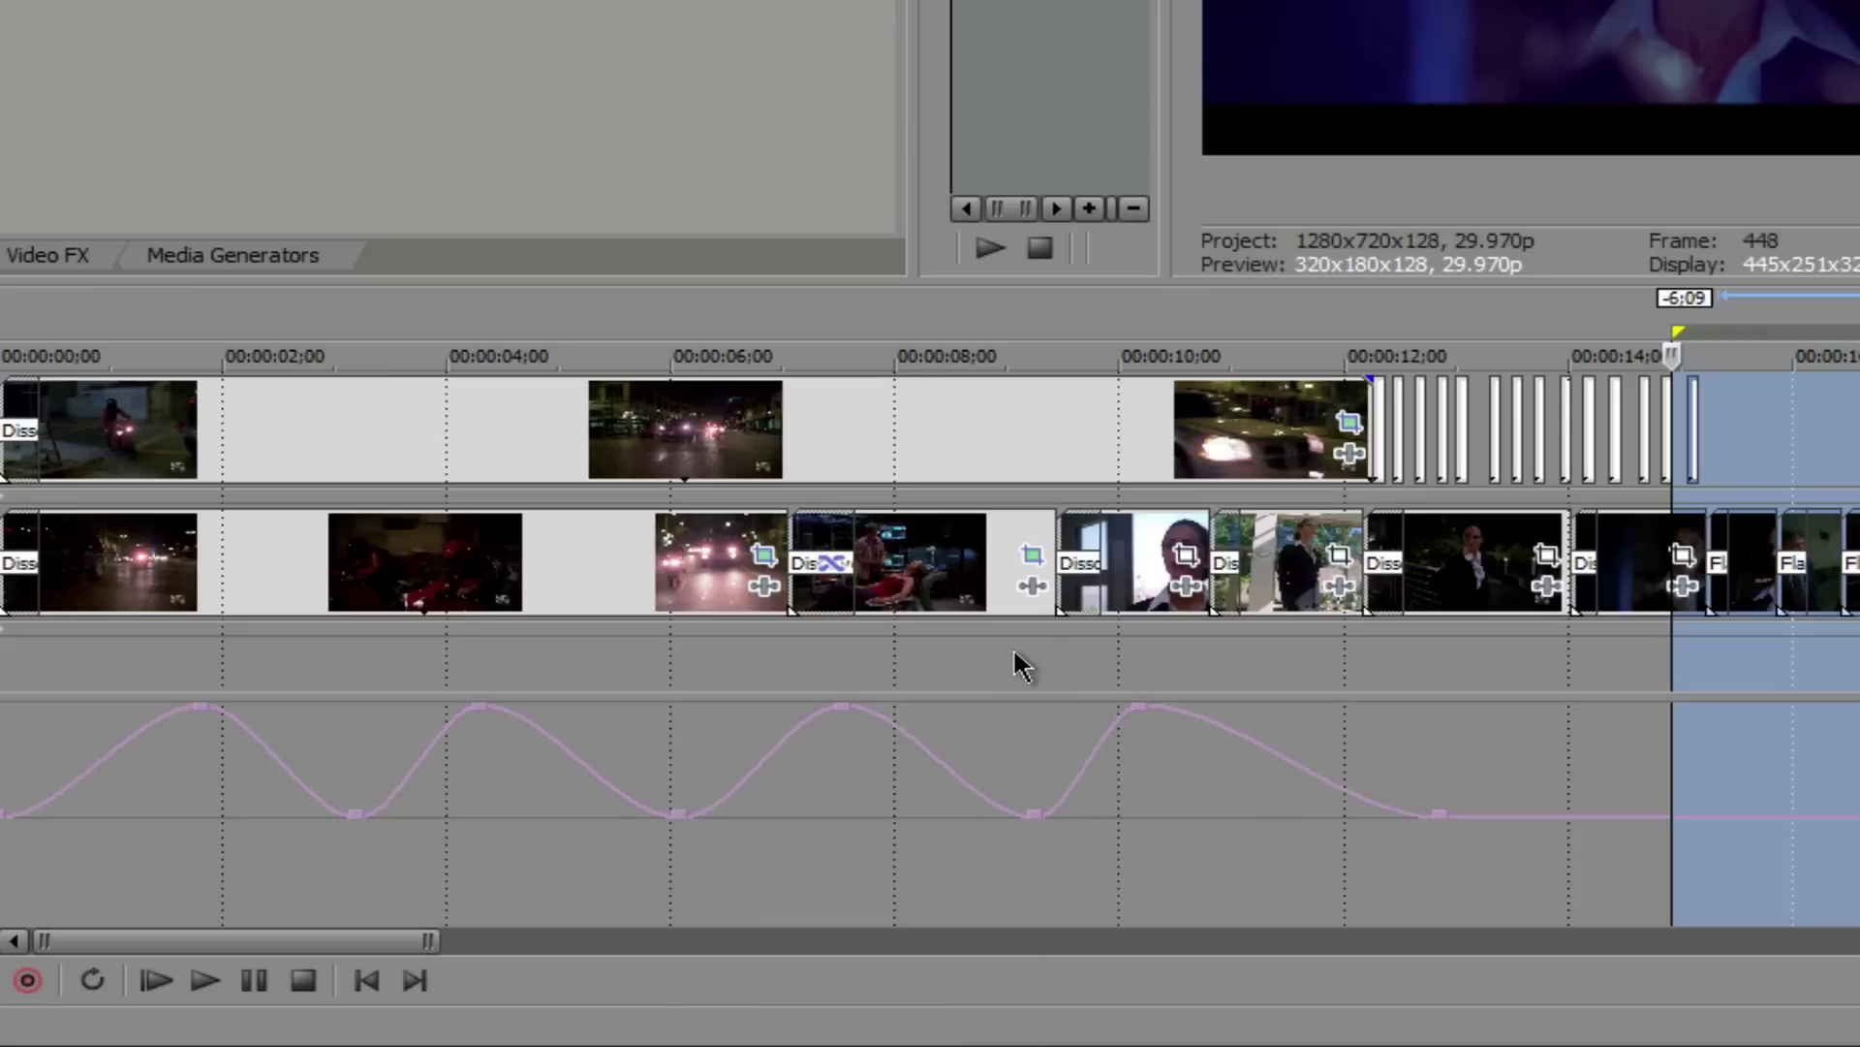
click(1020, 667)
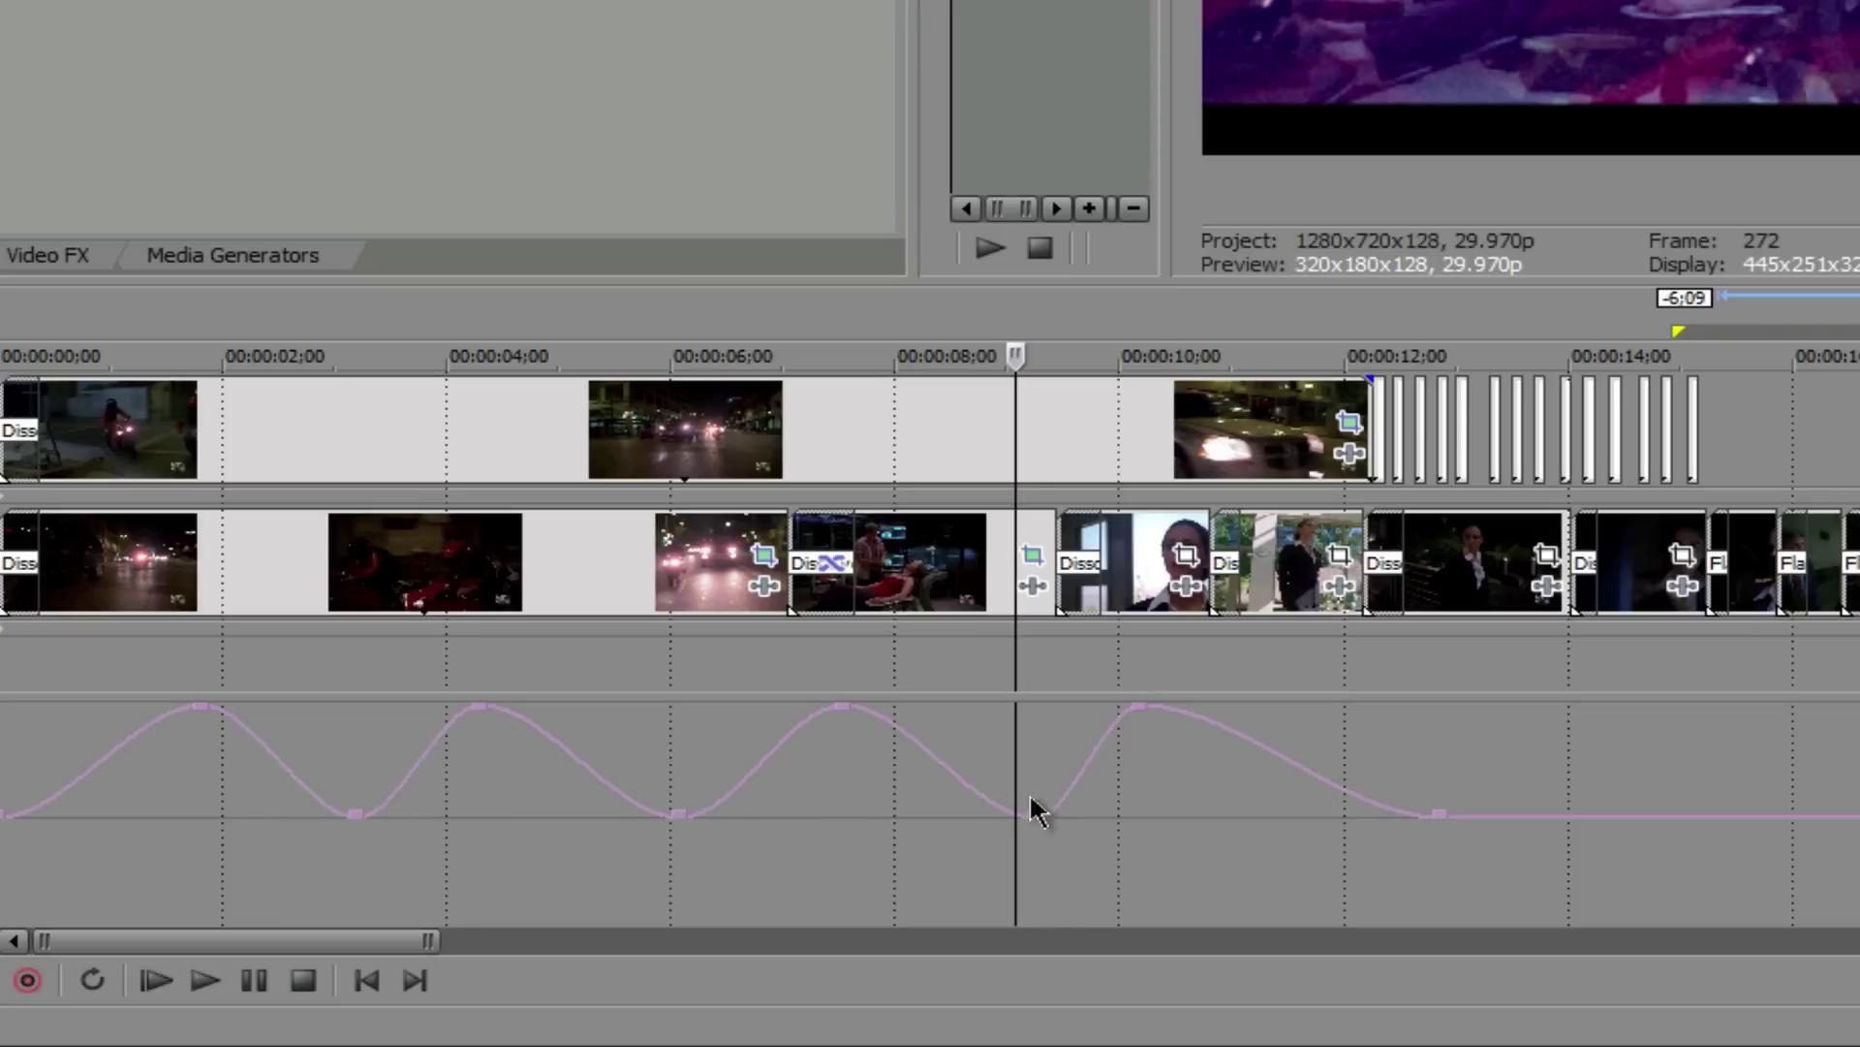
double_click(1546, 819)
mouse_move(1547, 819)
mouse_down()
mouse_move(1579, 743)
mouse_move(1574, 685)
mouse_up()
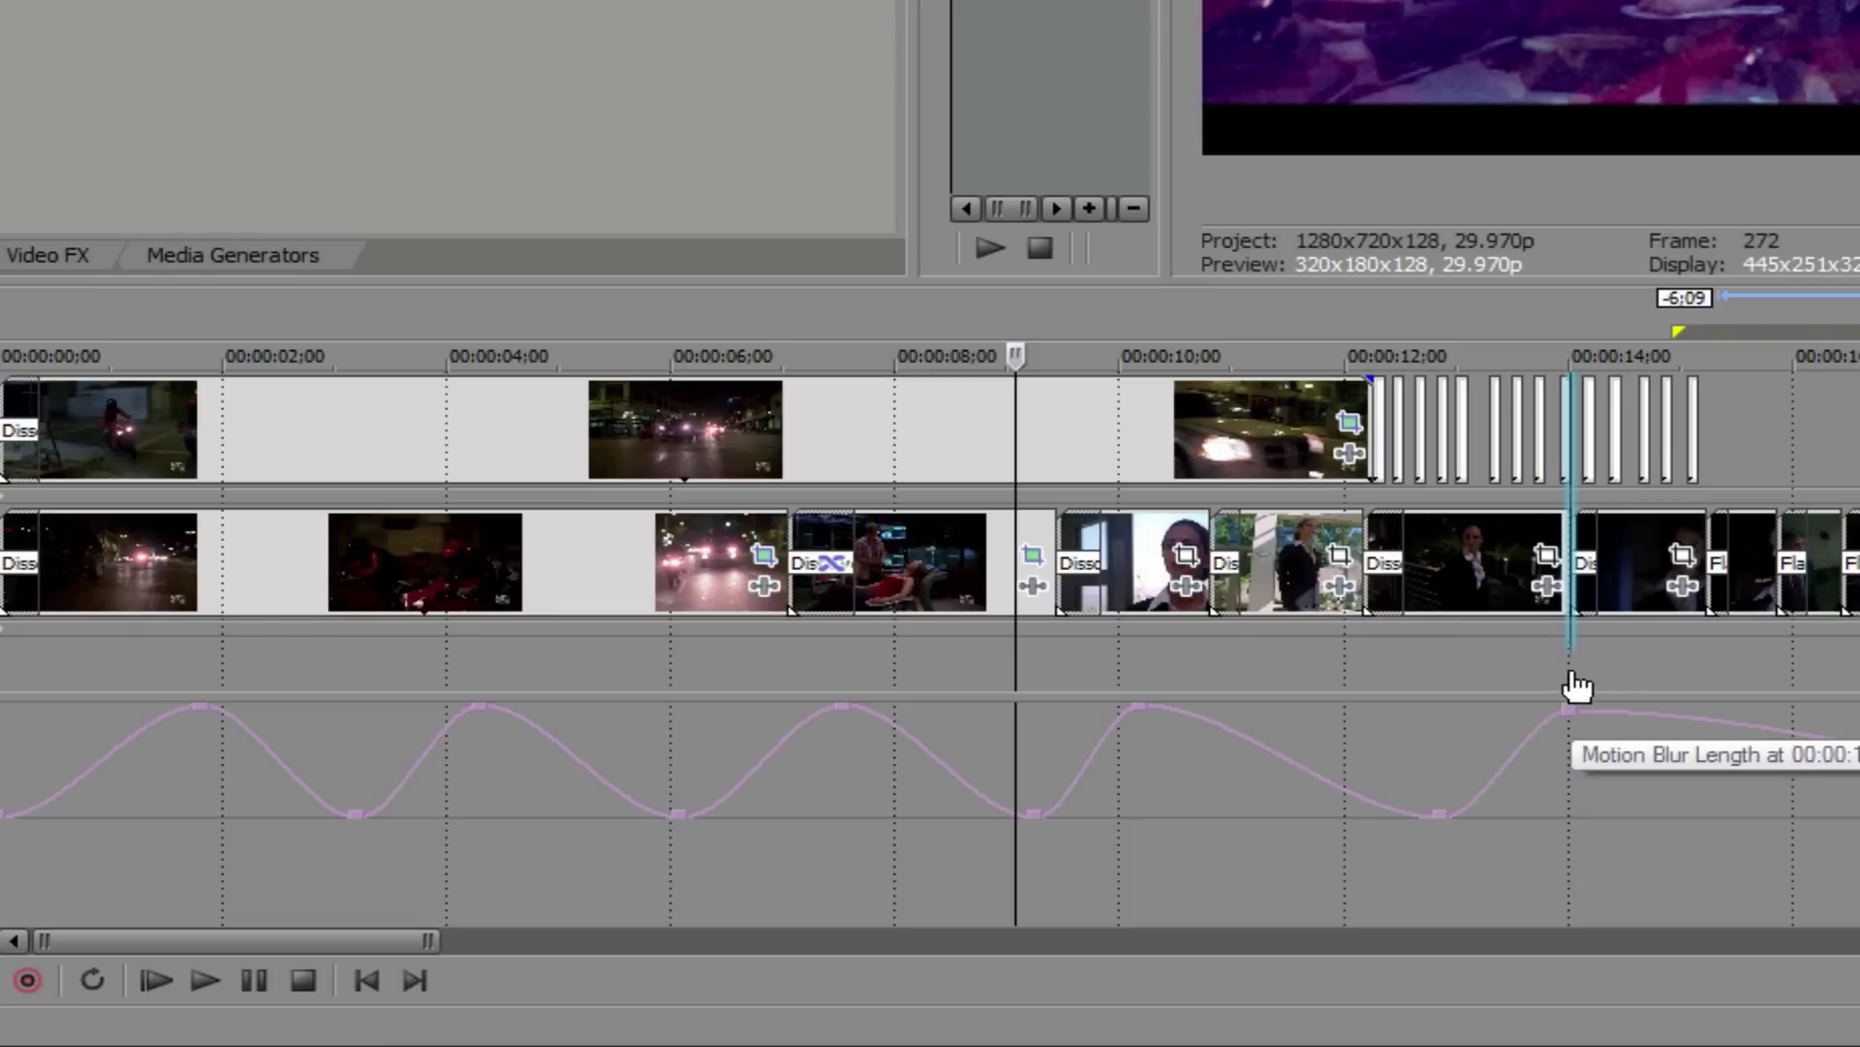
drag(1571, 676, 1574, 861)
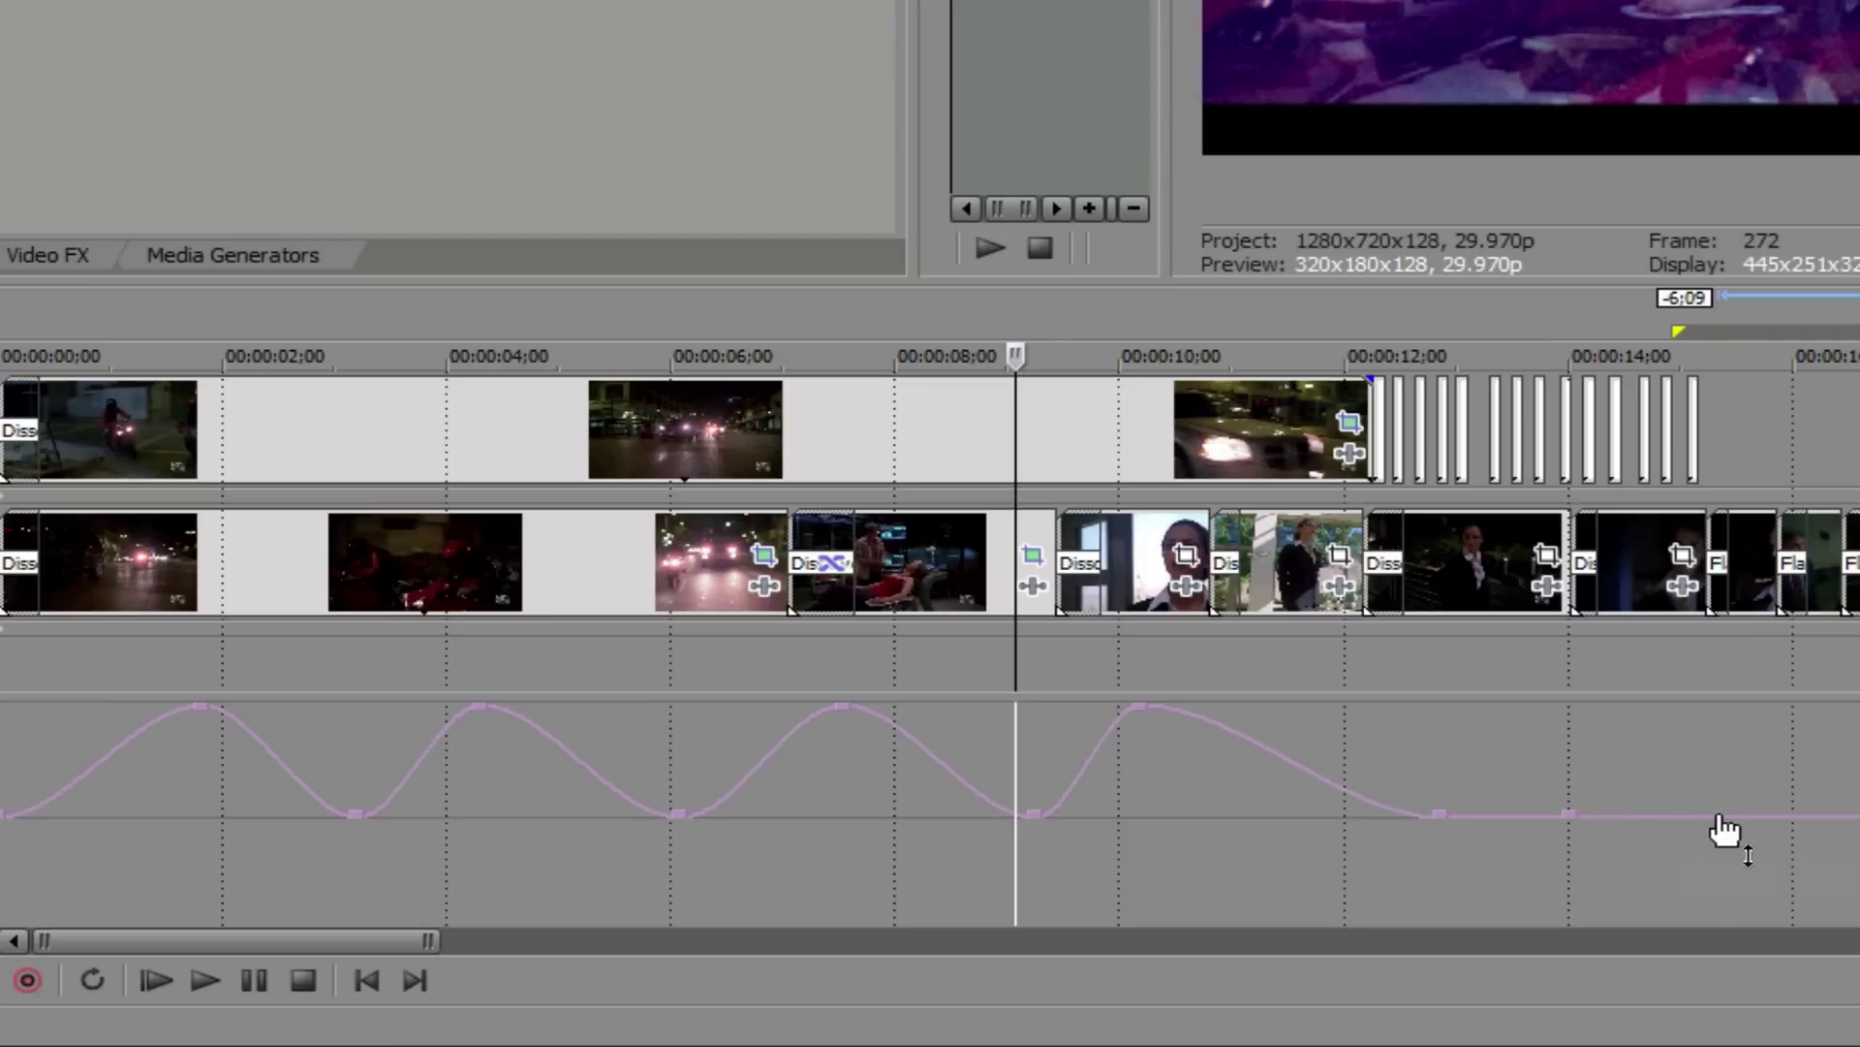
drag(1582, 832, 1579, 945)
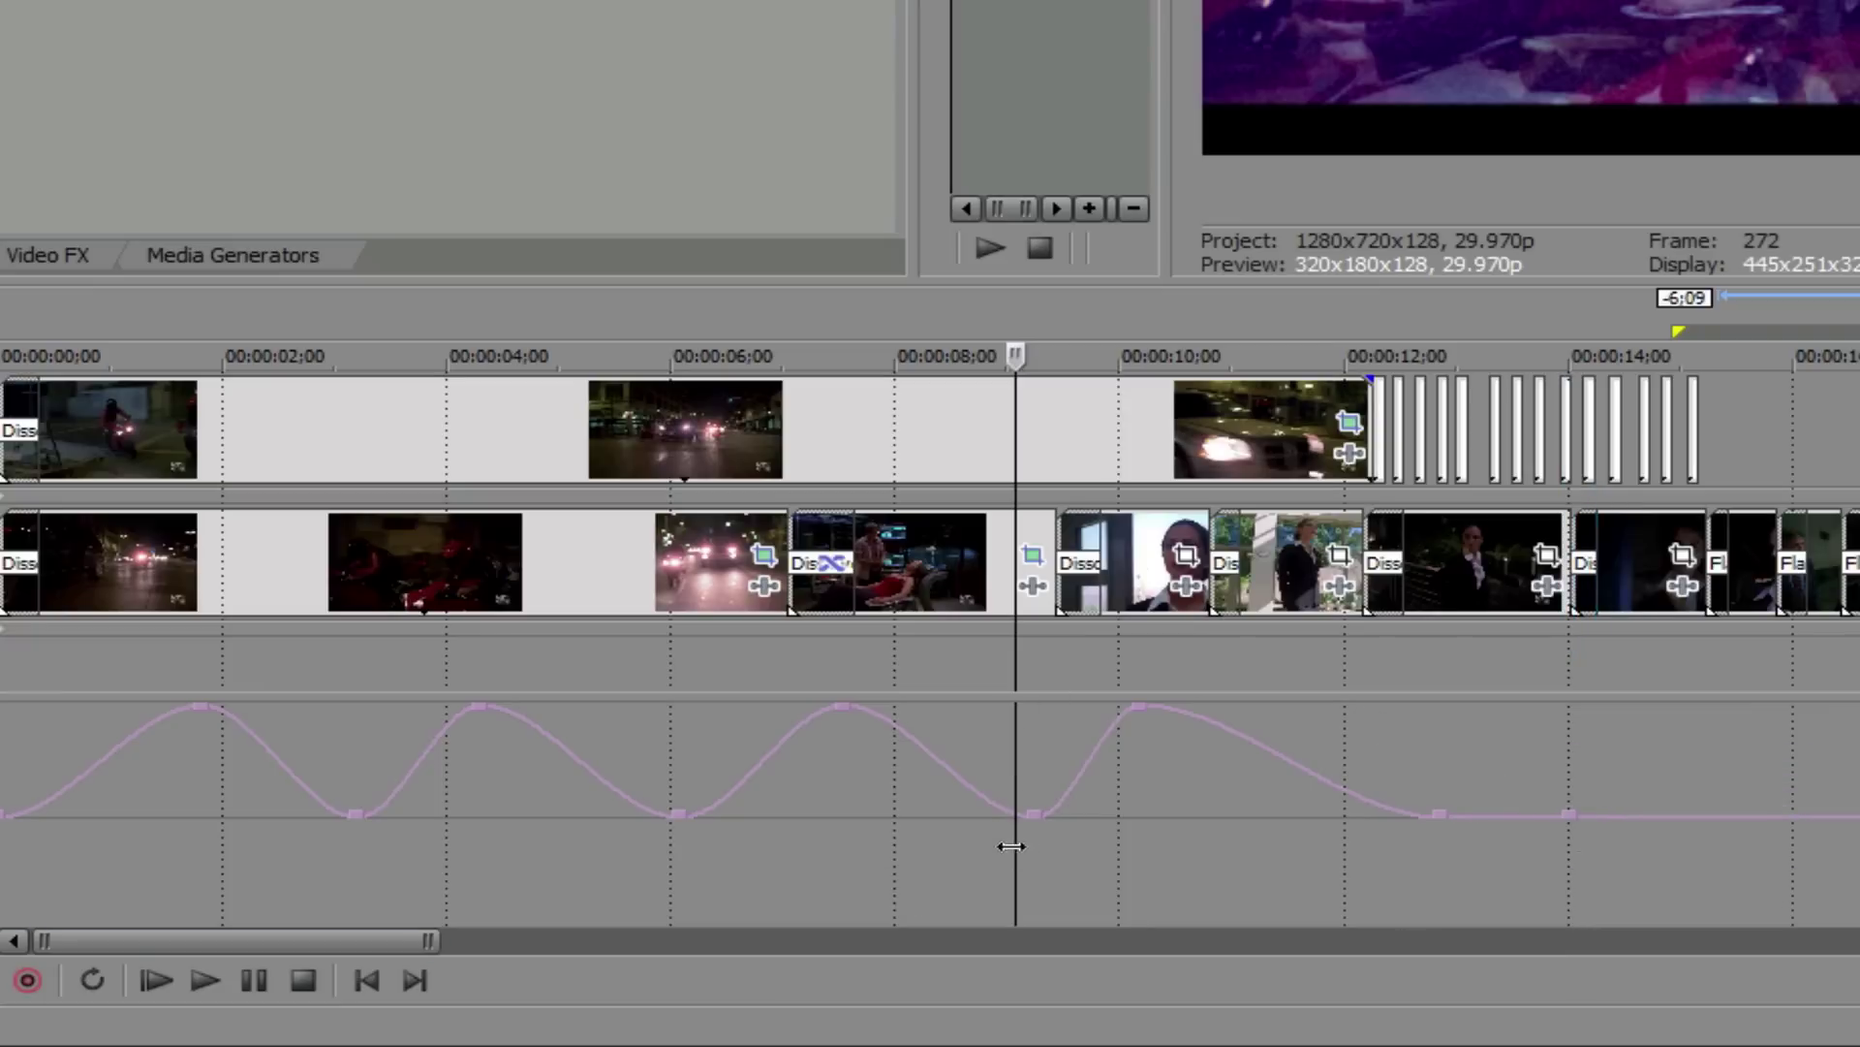
drag(989, 868, 1025, 865)
Stretch the time selection from about 8;23 to 12;28 to form the loop region
mouse_move(1363, 865)
mouse_down()
mouse_move(1649, 863)
mouse_move(1439, 826)
mouse_up()
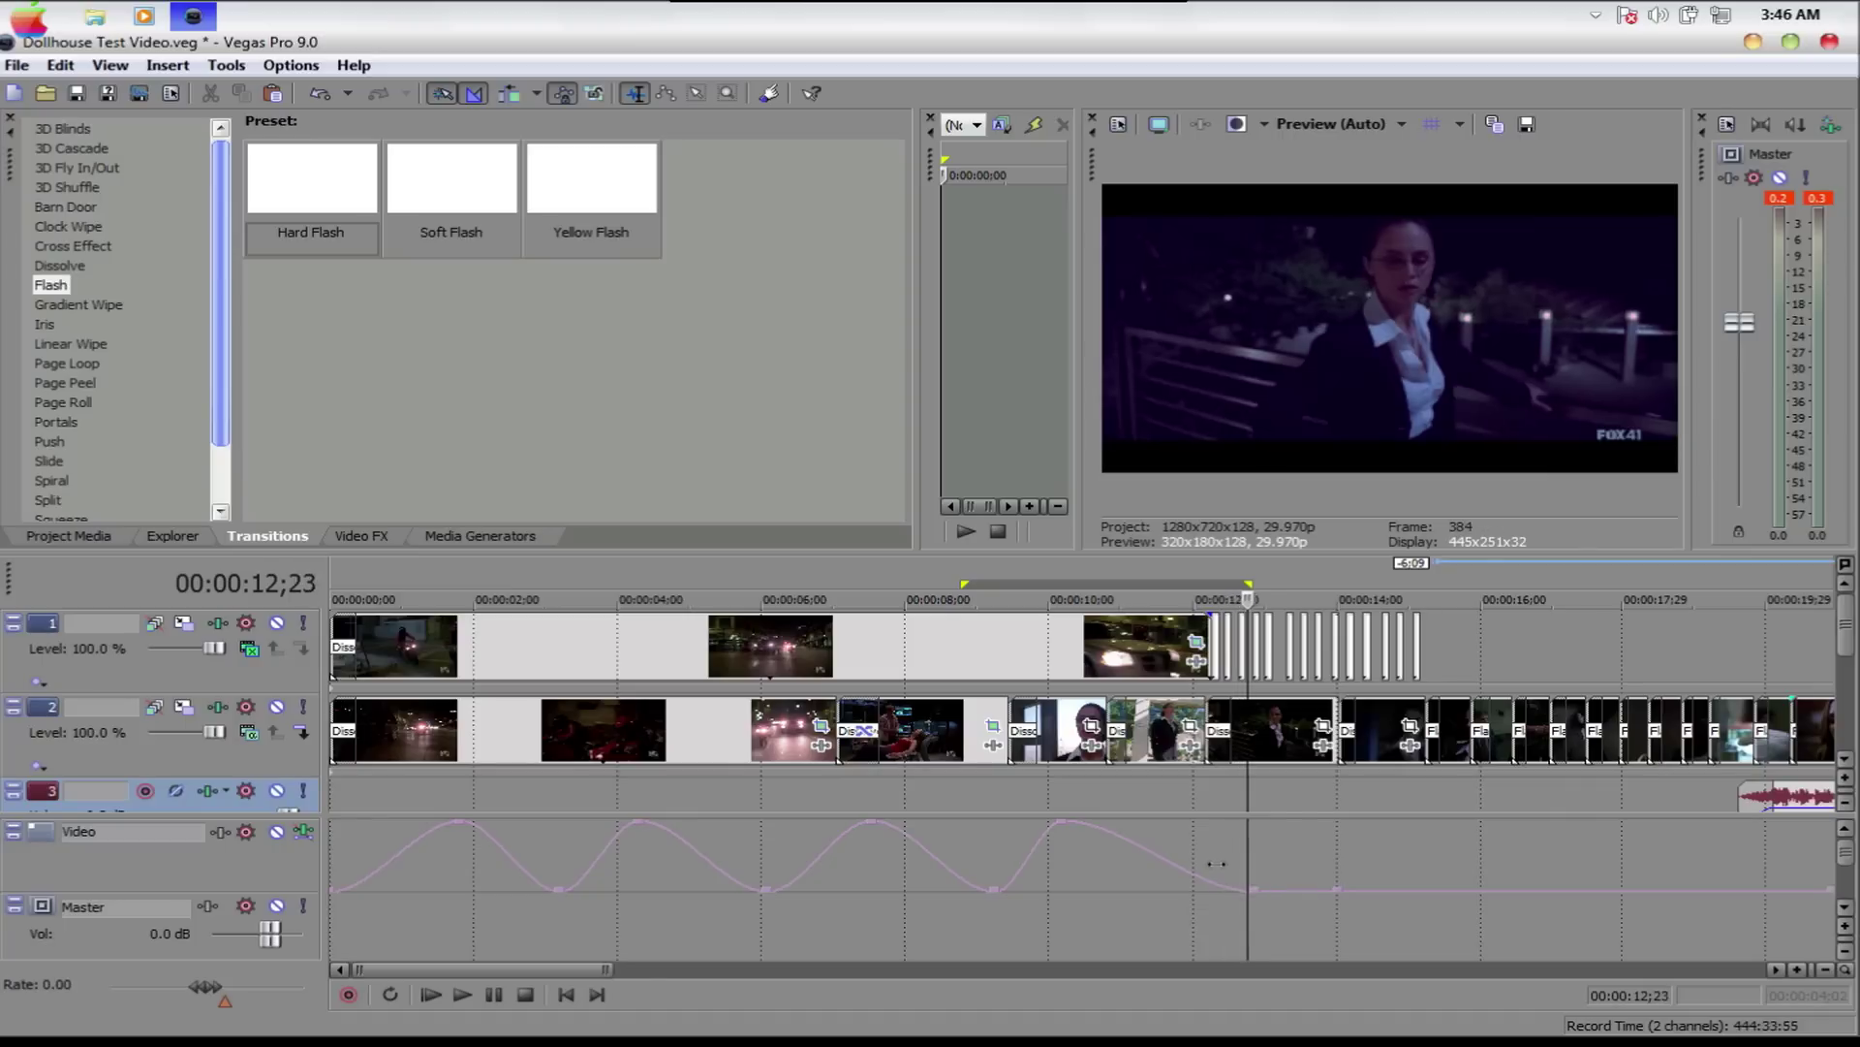
Play the 8;23–12;28 loop region, restart it once, then stop playback
key(space)
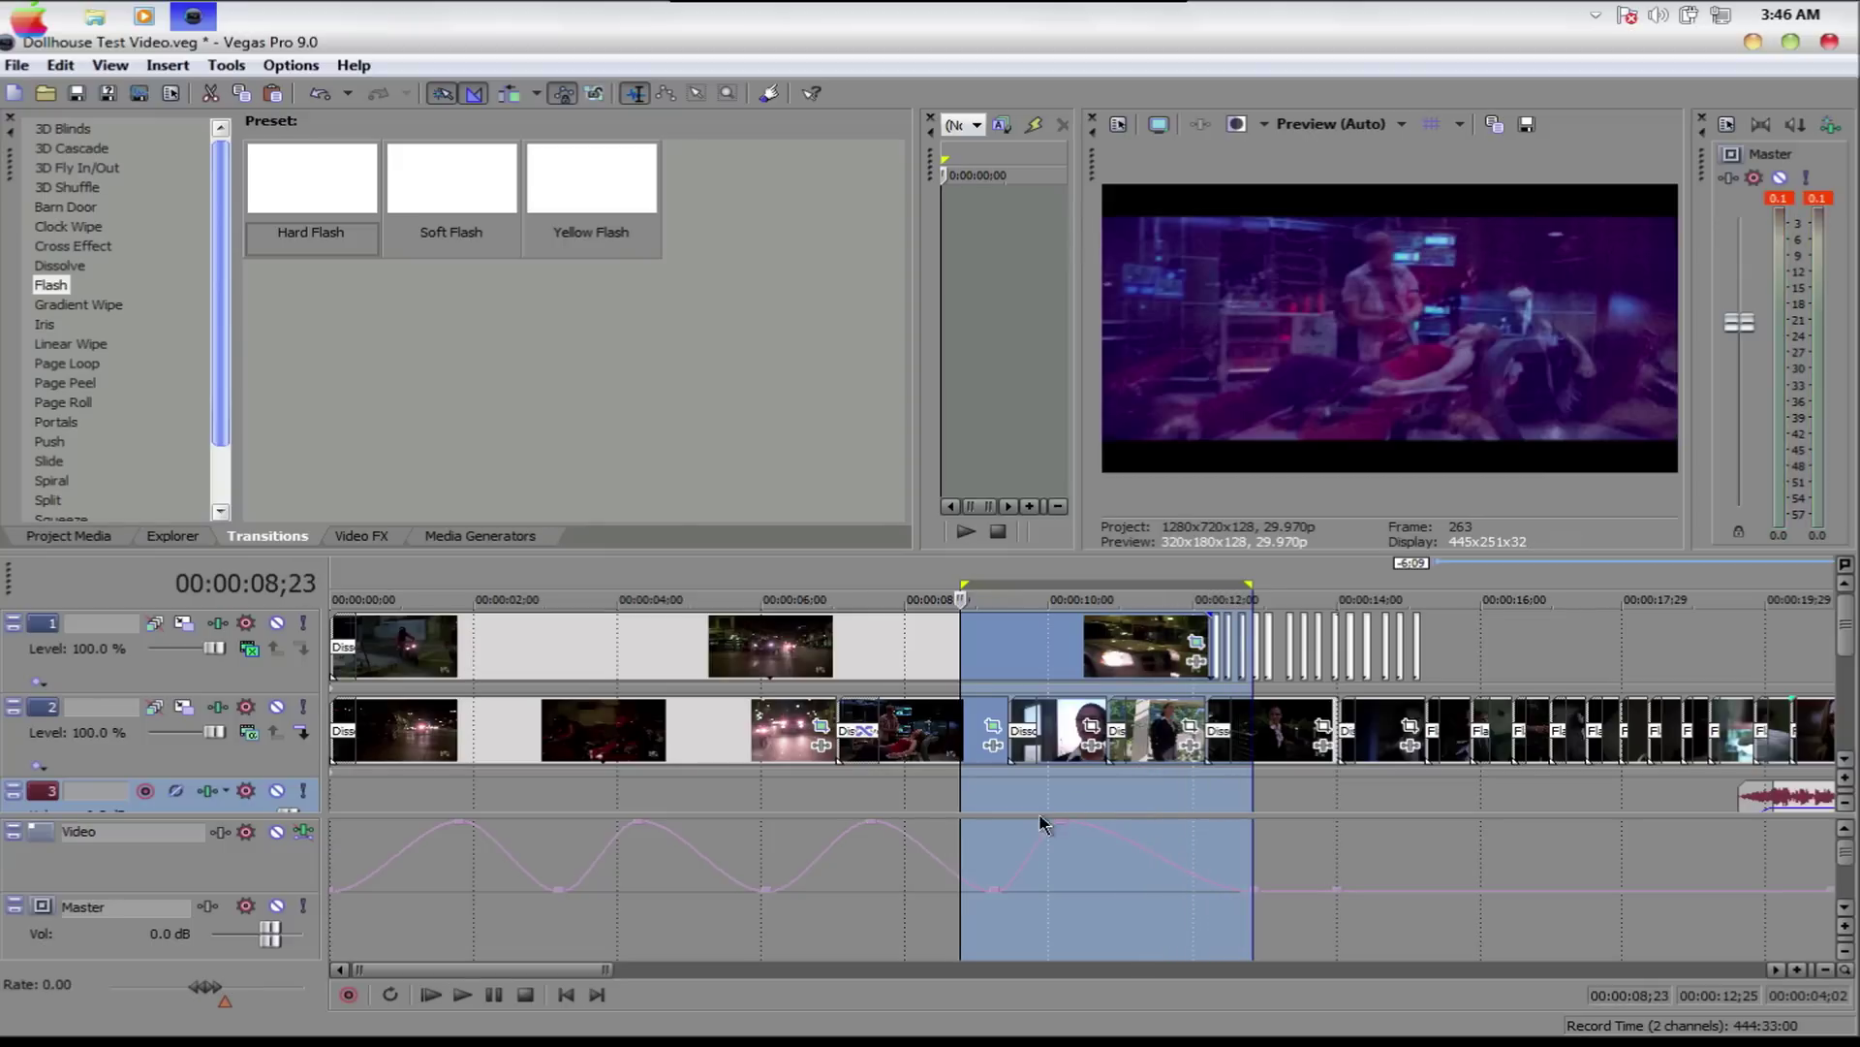
key(space)
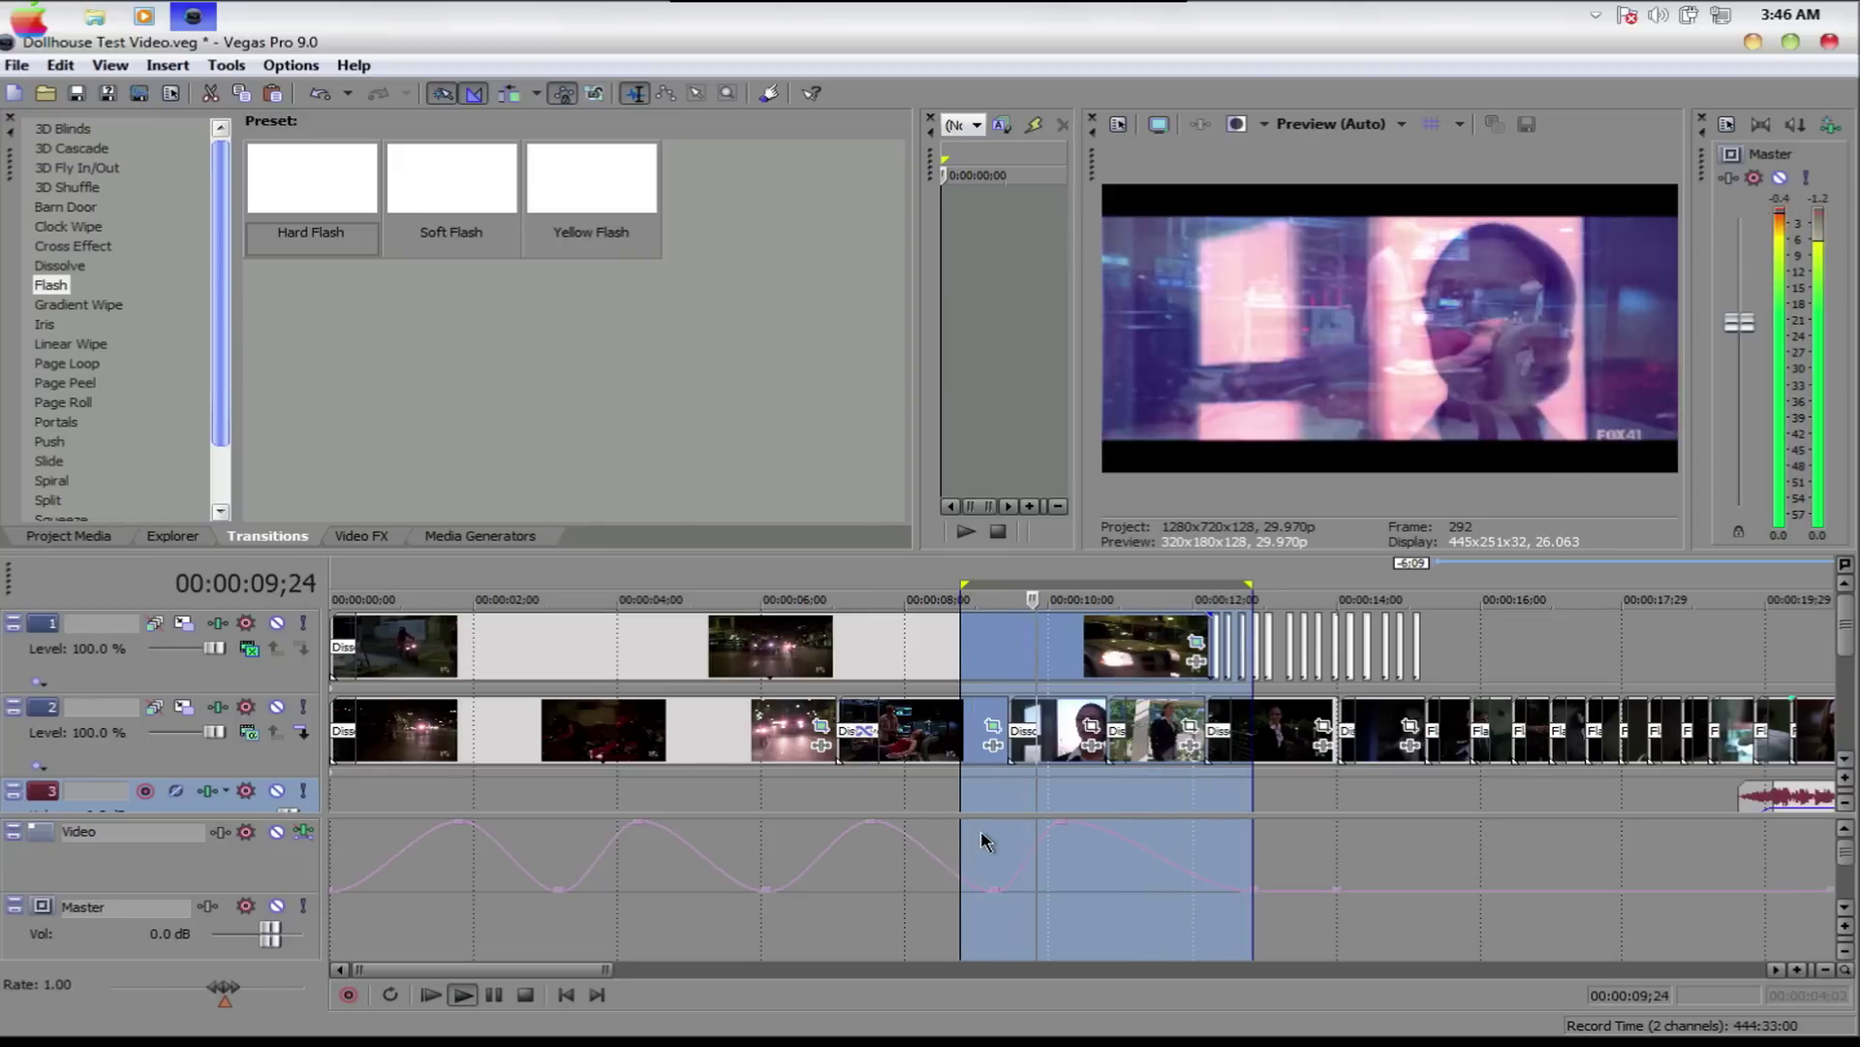
key(space)
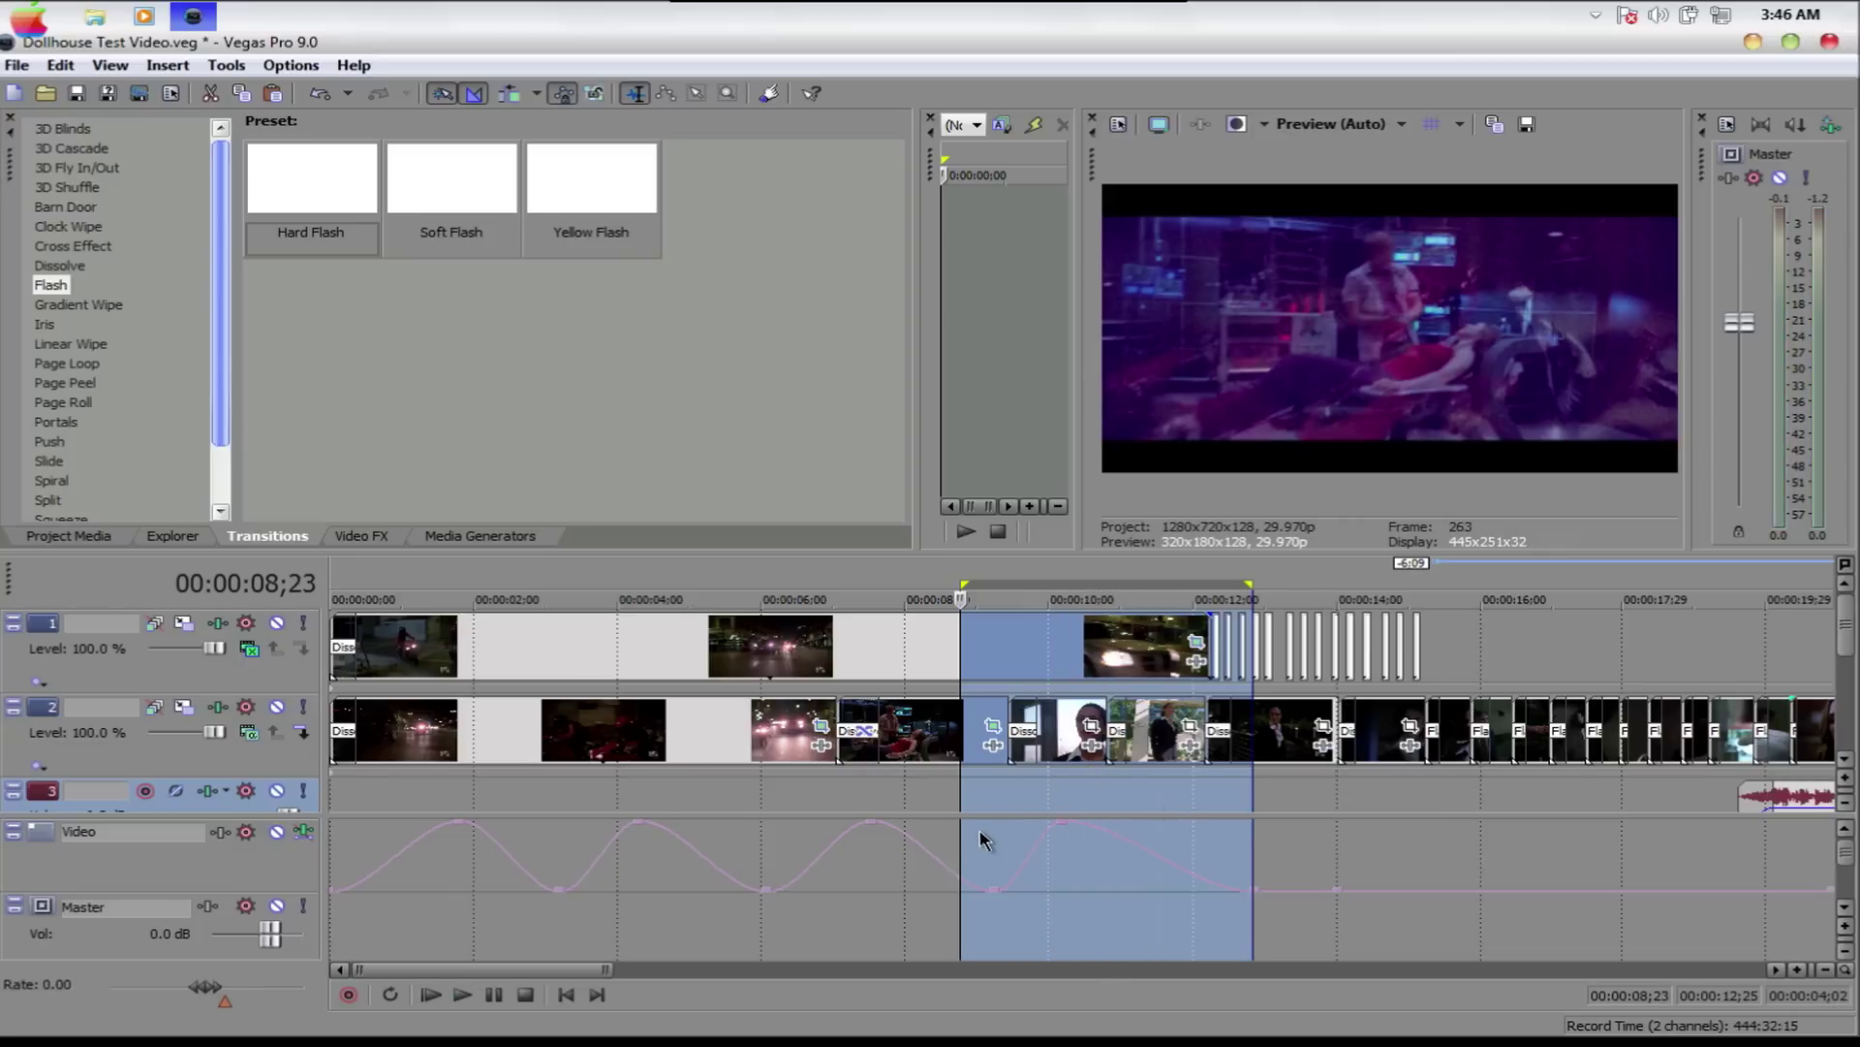
Park the playhead at 8;24 and minimise the VMware virtual machine to reveal the Mac desktop
click(965, 833)
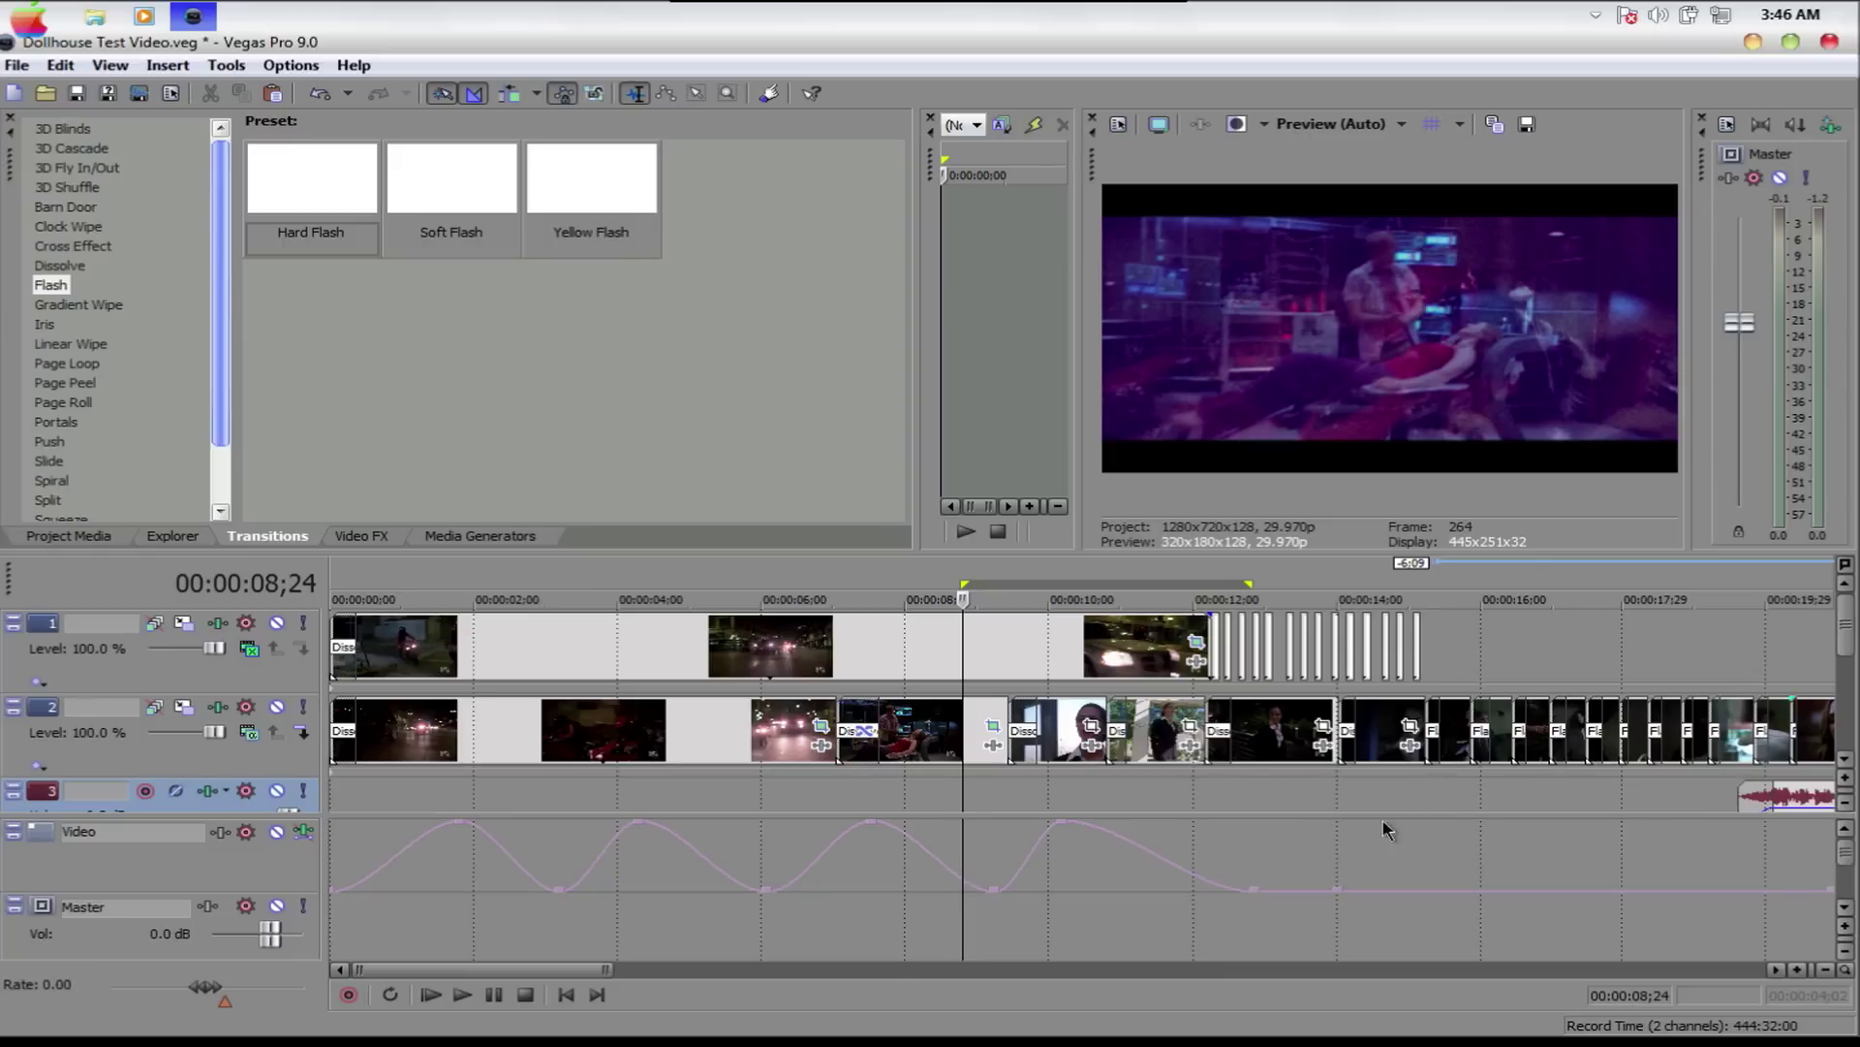
click(1595, 15)
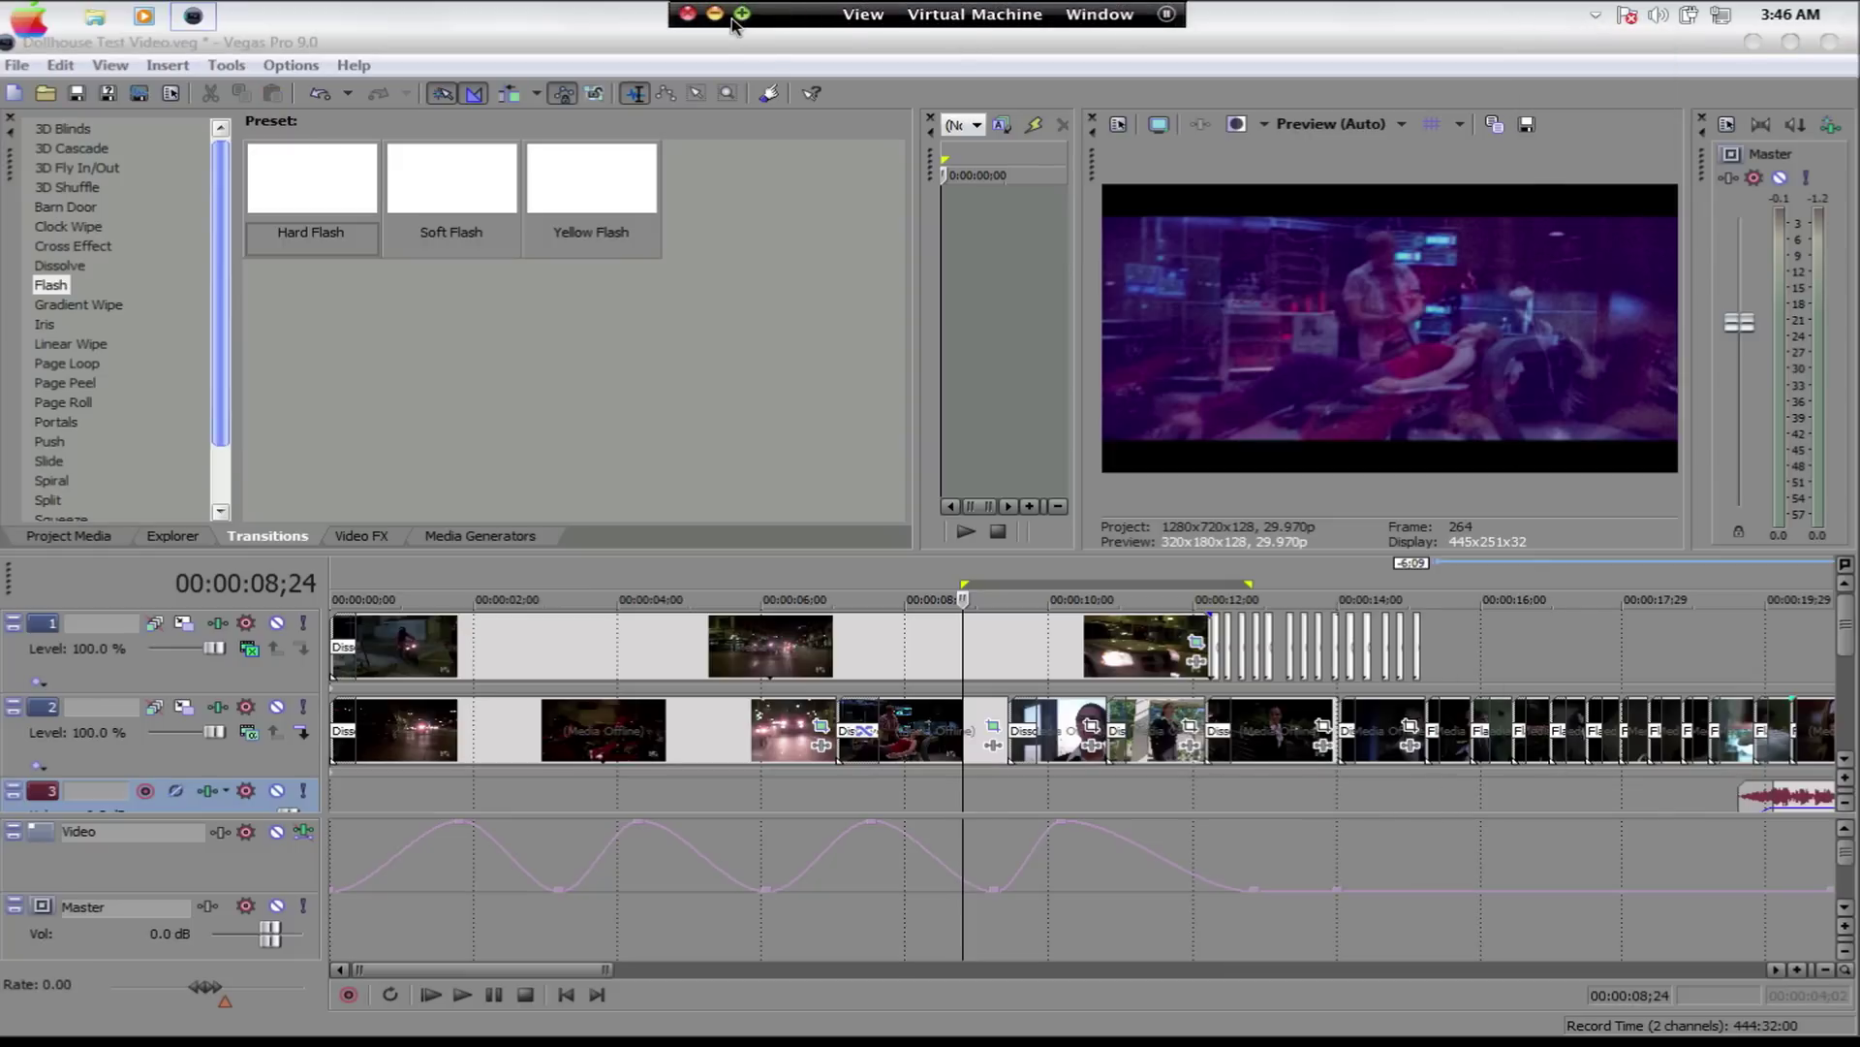
click(716, 14)
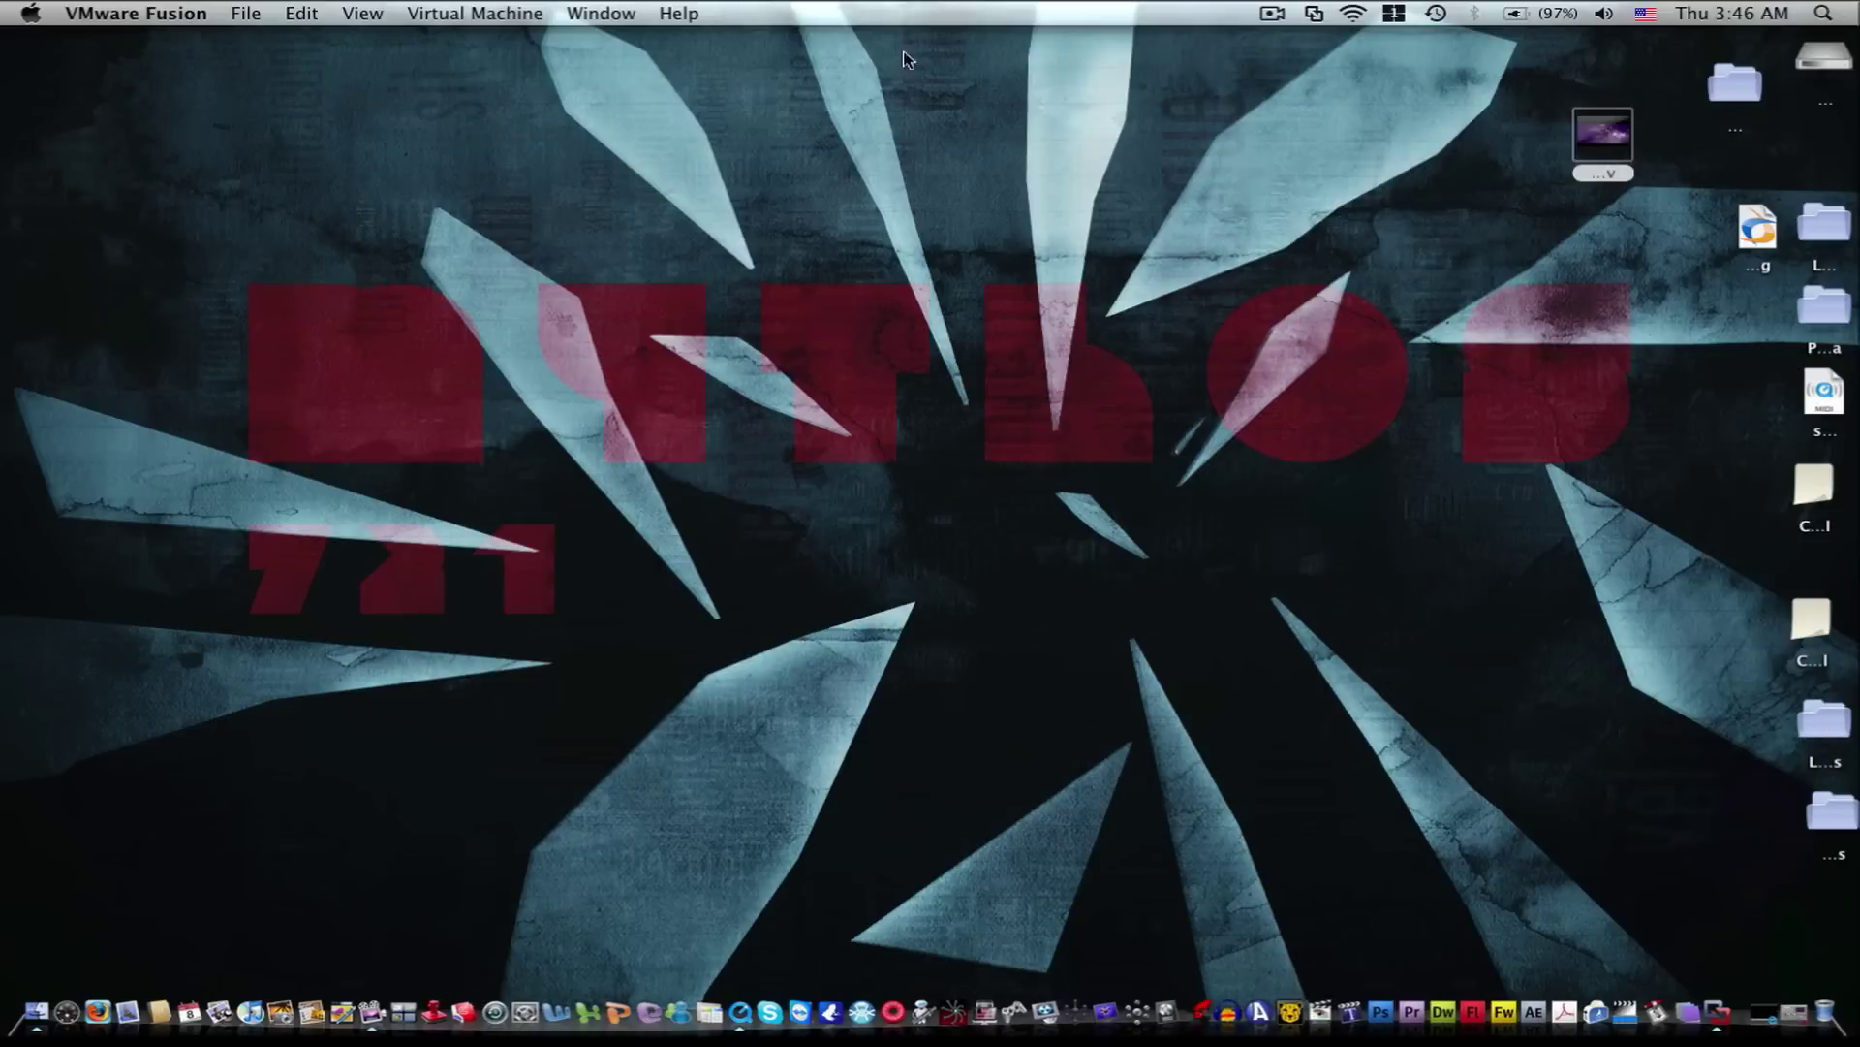
Bring up the context menu for Dollhouse Test Video.wmv, then stop the ScreenFlow recording
right_click(1605, 147)
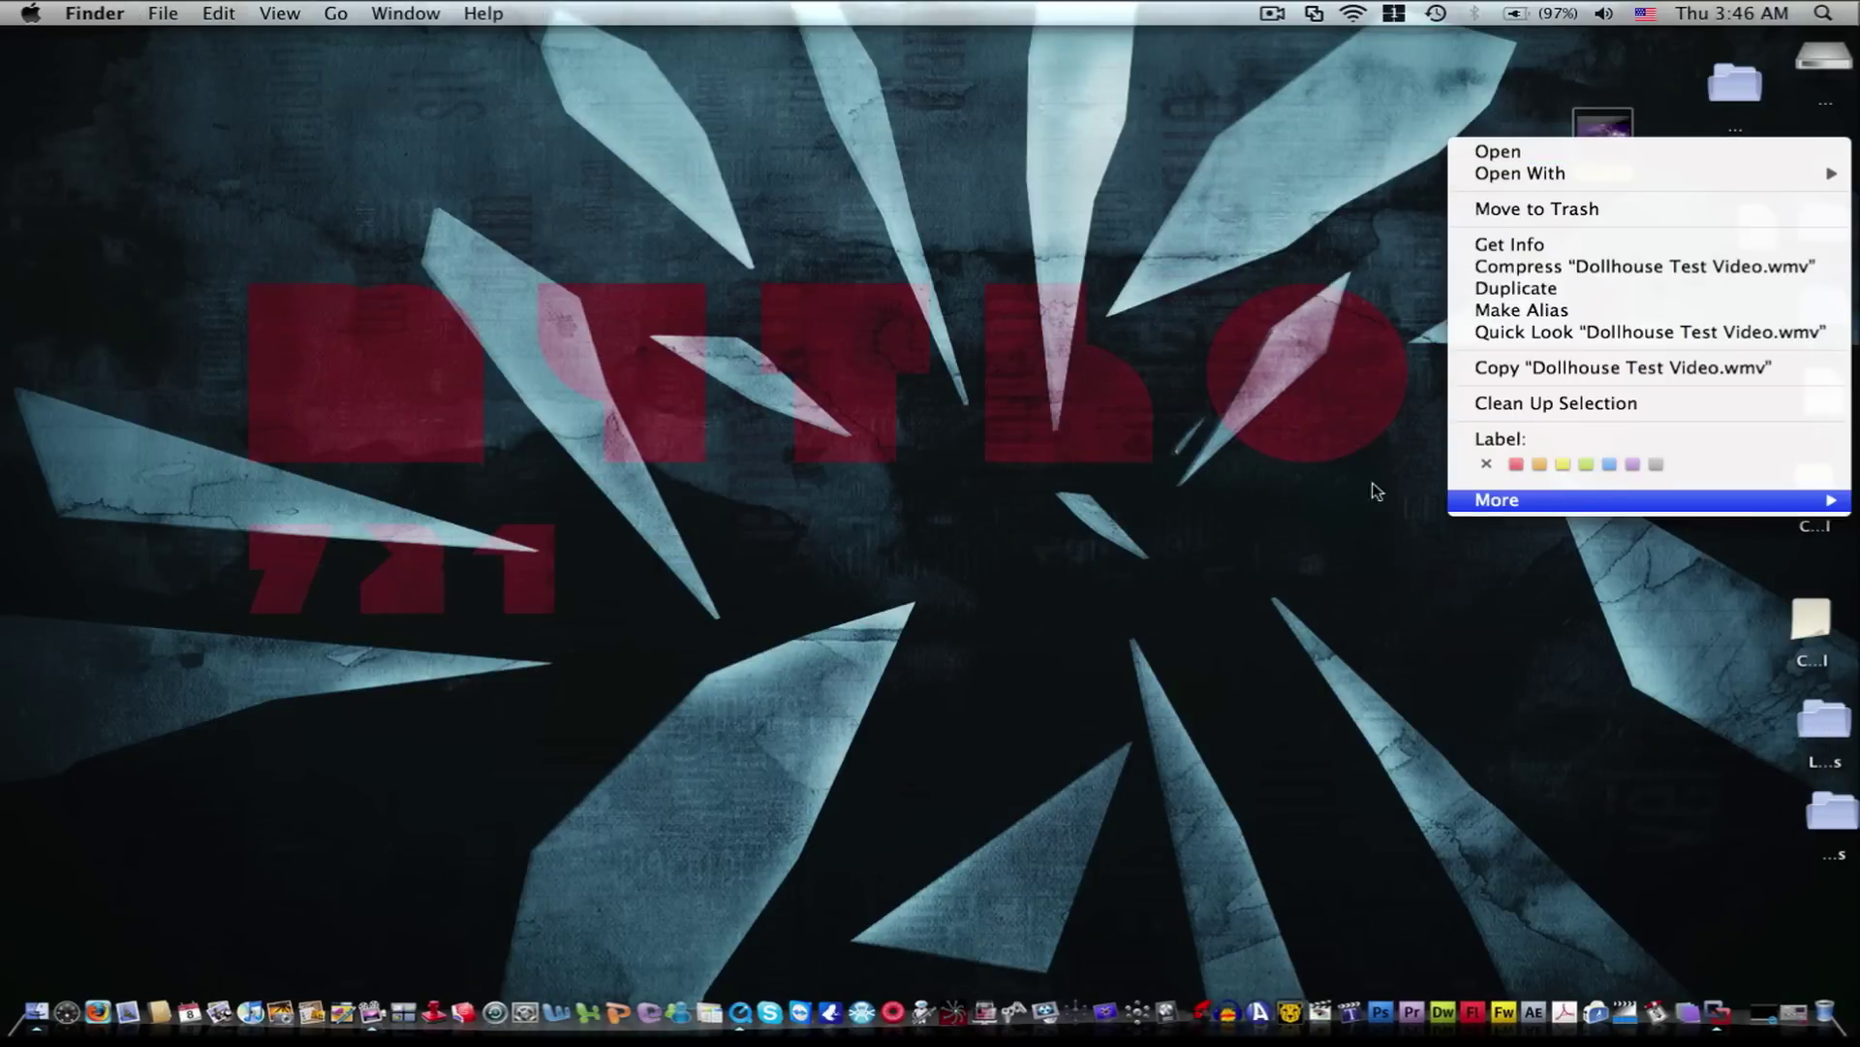
click(1273, 13)
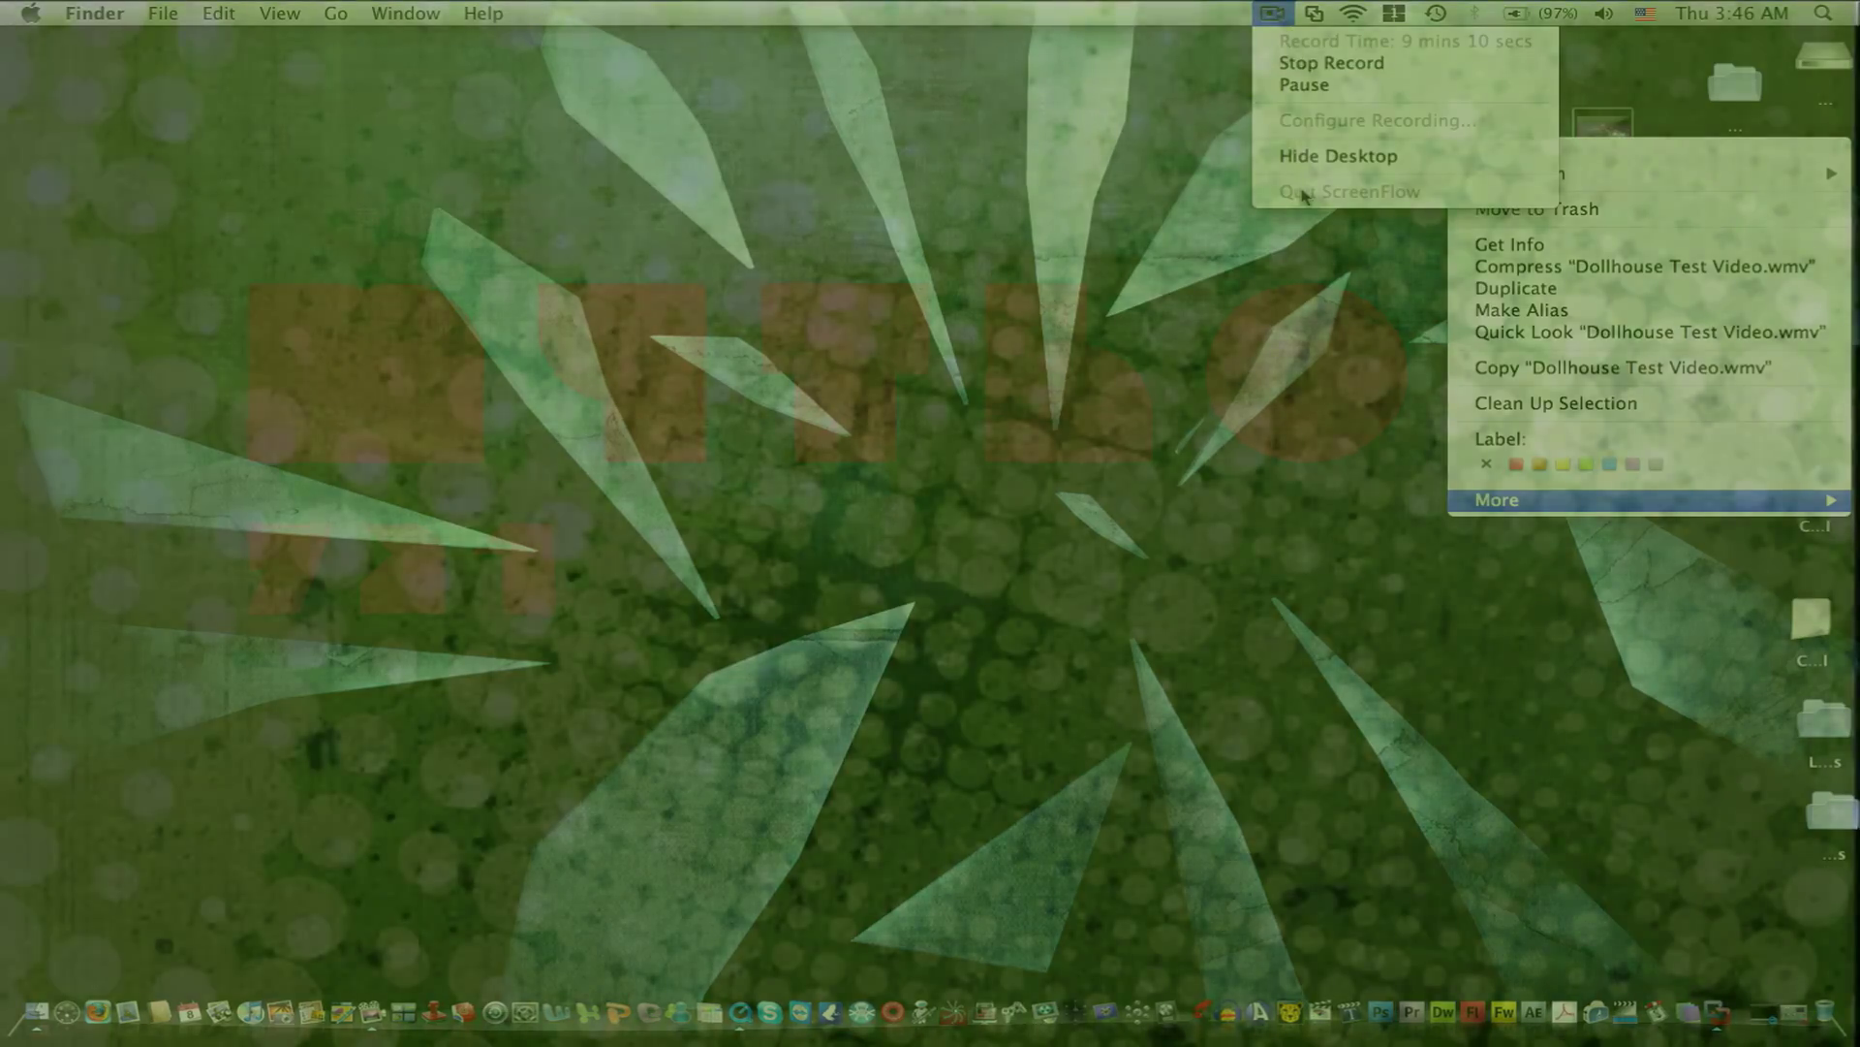